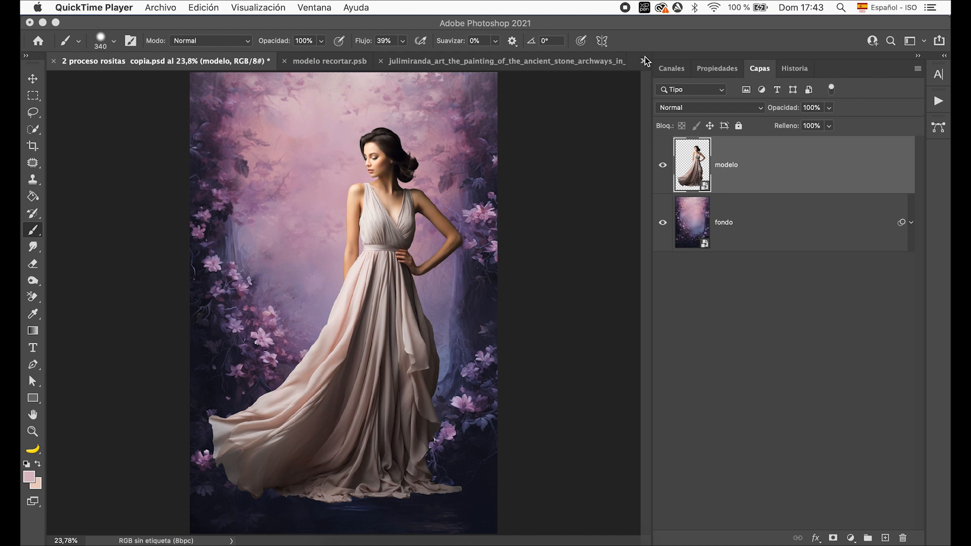
# Browse the open archway background images one after another, from the orange-leaved stone archways to the last painting with trees.
pyautogui.click(646, 67)
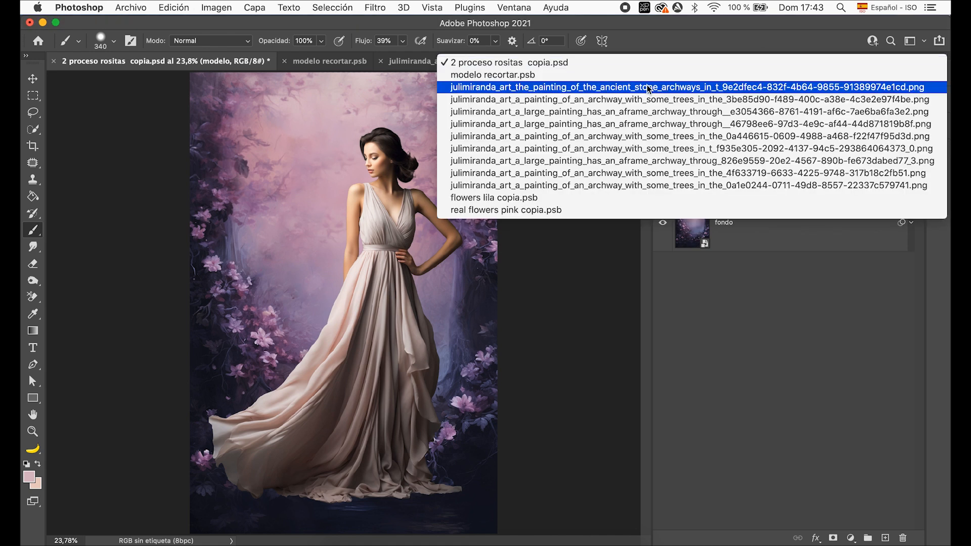
pyautogui.click(649, 88)
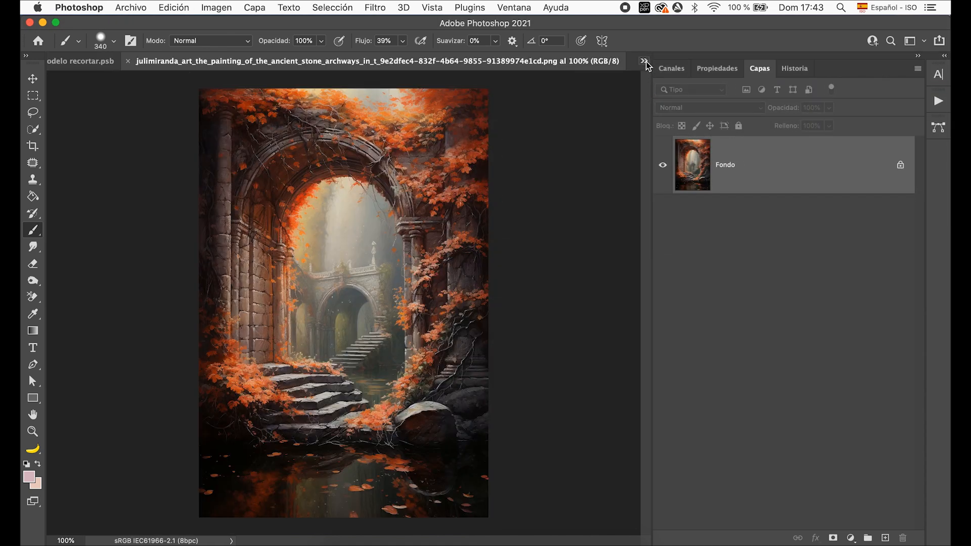
pyautogui.click(645, 61)
pyautogui.click(651, 100)
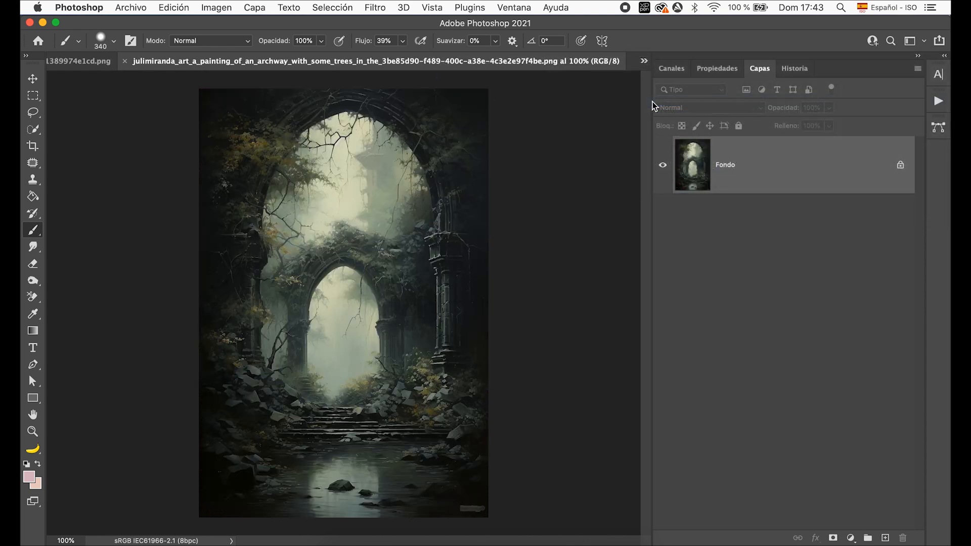
pyautogui.click(644, 61)
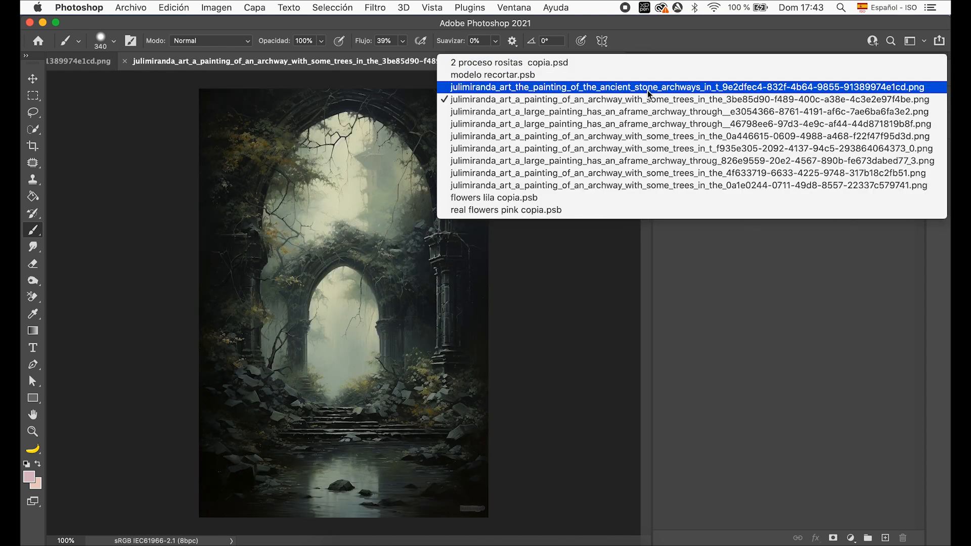
pyautogui.click(651, 109)
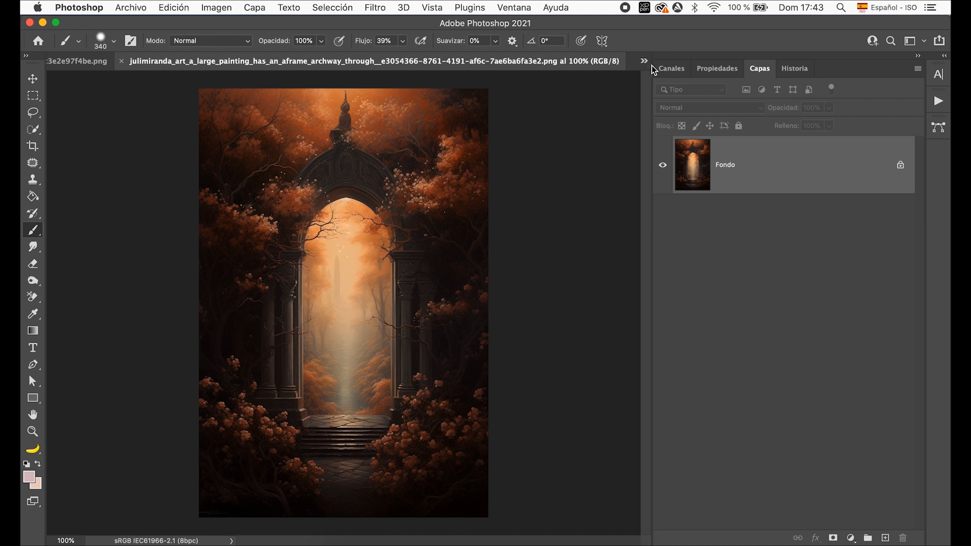
pyautogui.click(645, 62)
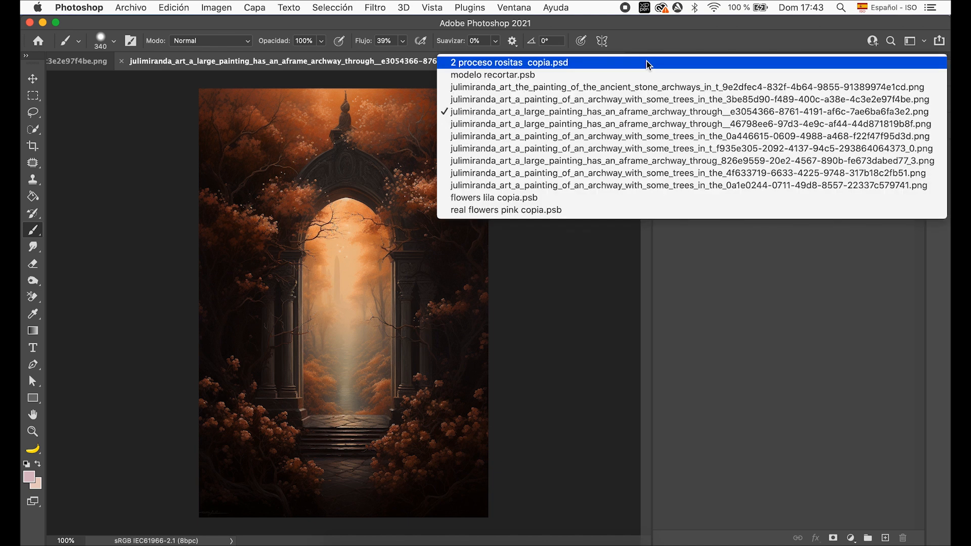
pyautogui.click(651, 124)
pyautogui.click(644, 61)
pyautogui.click(651, 135)
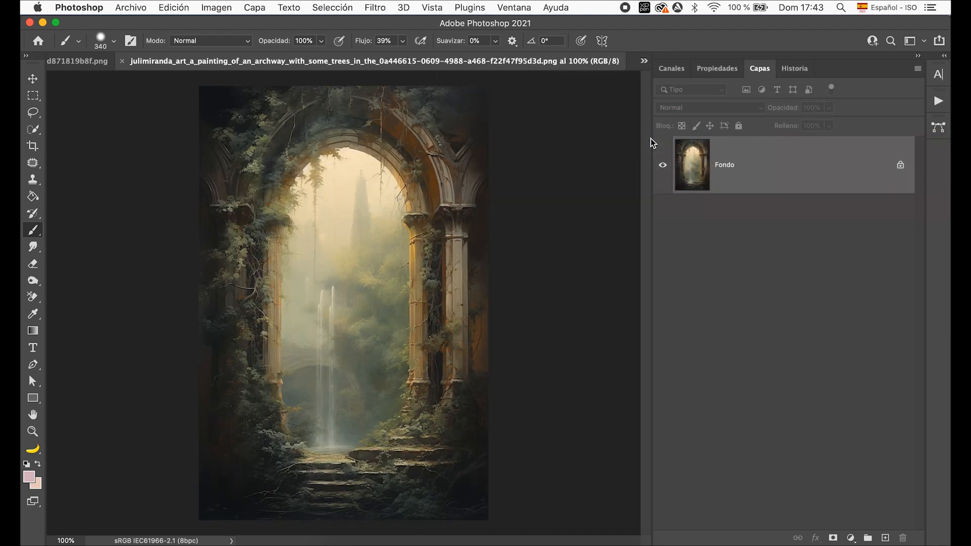
pyautogui.click(645, 61)
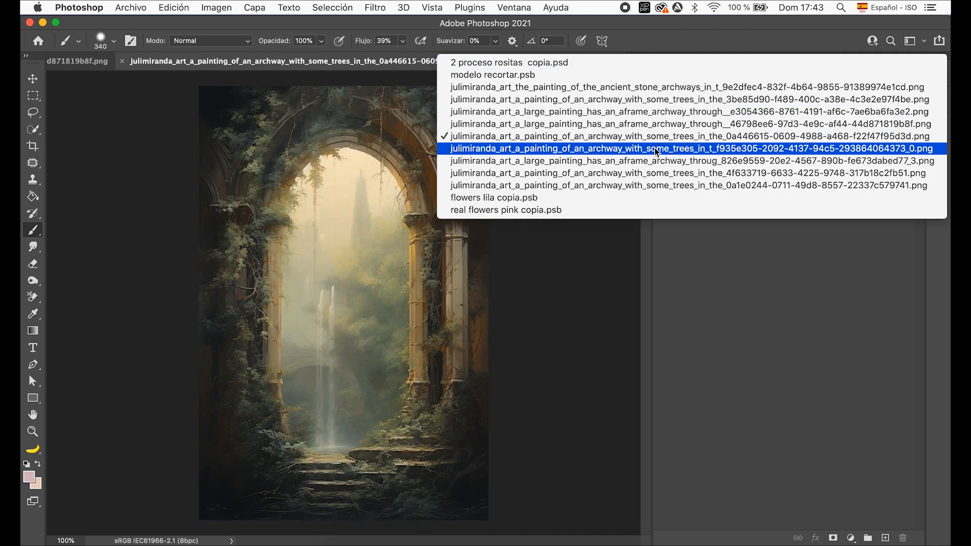
pyautogui.click(656, 151)
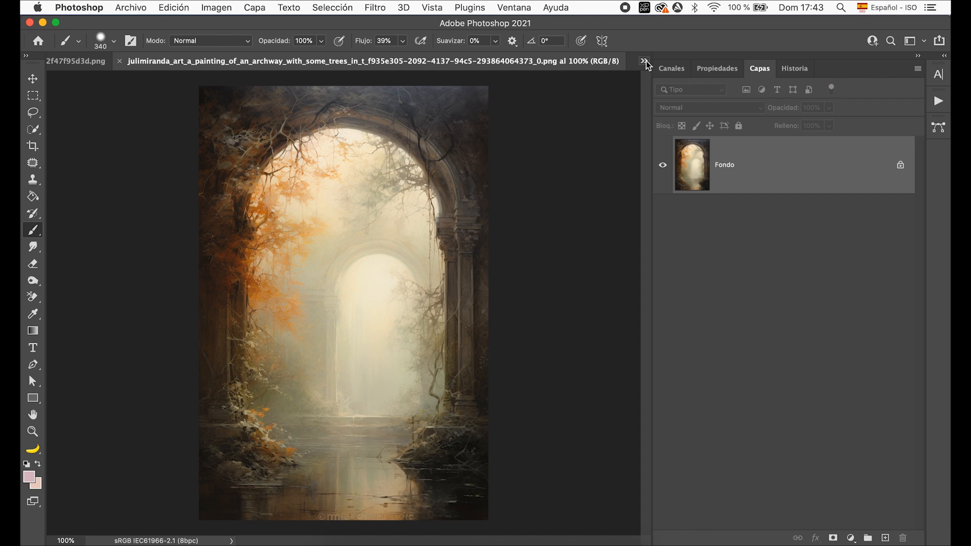
pyautogui.click(646, 61)
pyautogui.click(654, 163)
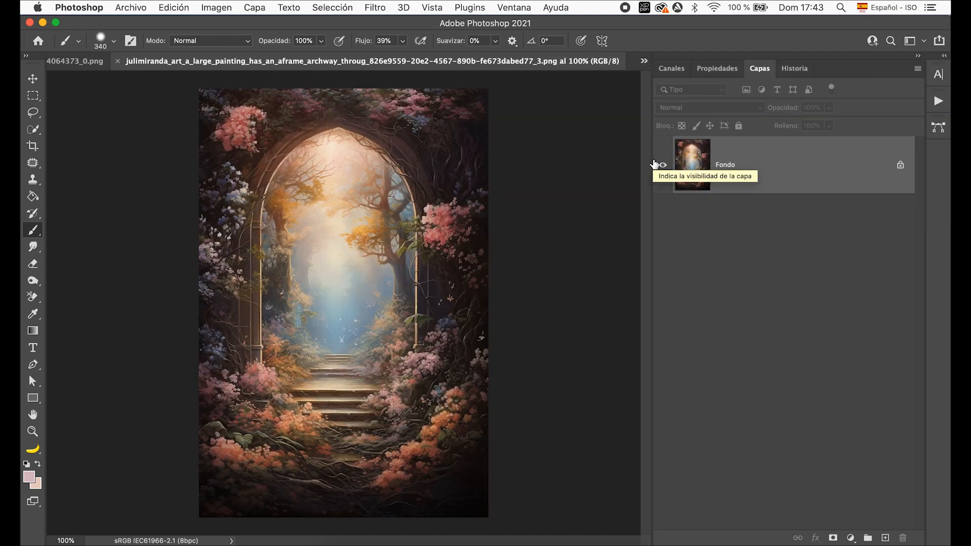
pyautogui.click(644, 61)
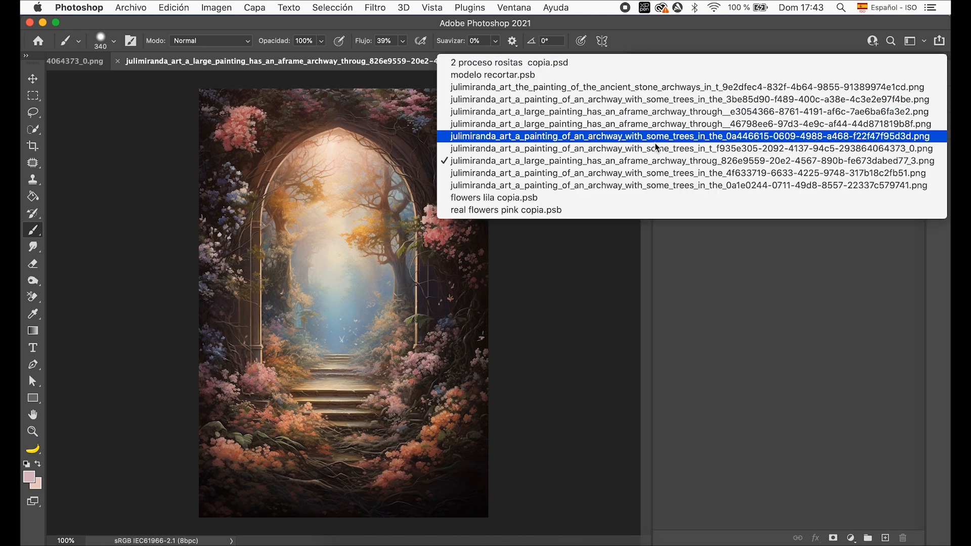
pyautogui.click(655, 175)
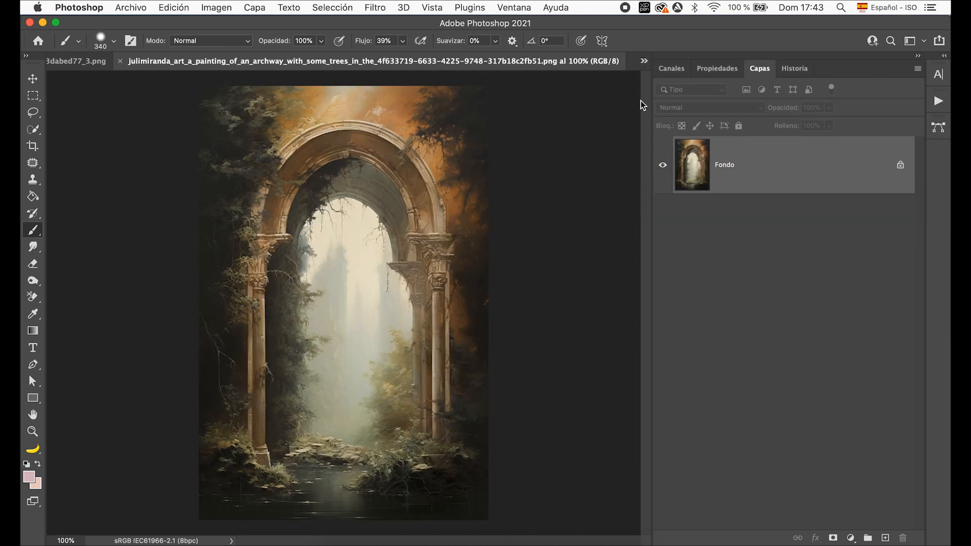
pyautogui.click(646, 62)
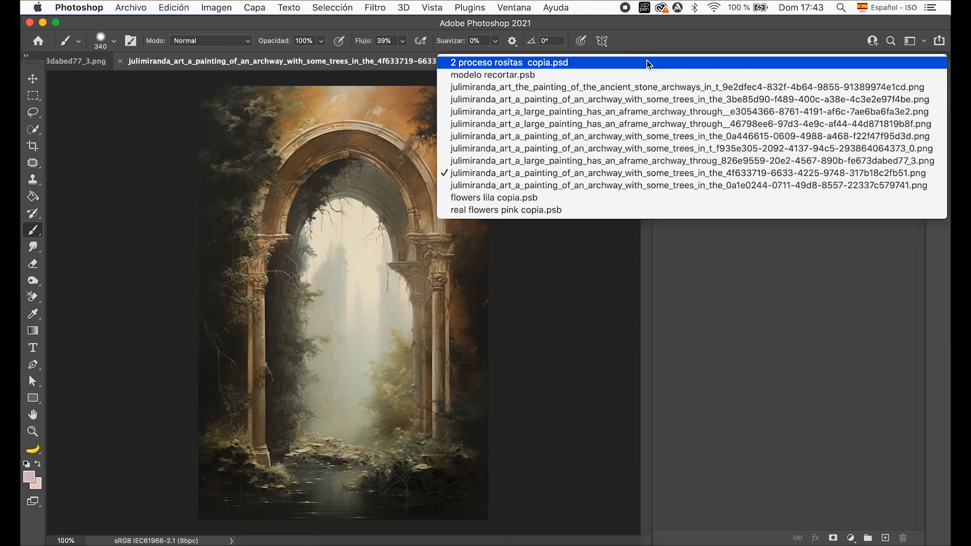
pyautogui.click(660, 186)
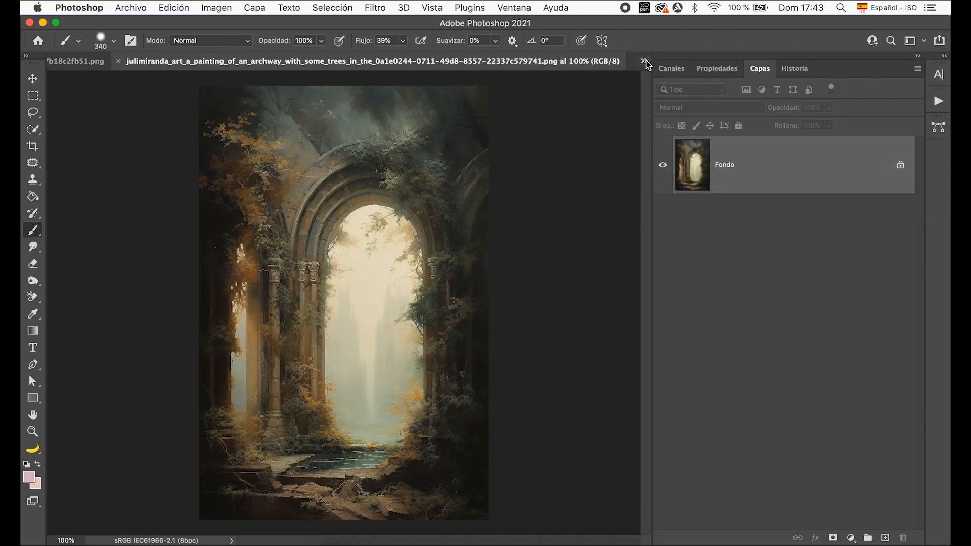
# View flowers lila copia.psb, revisit the last and first archway paintings, and return to 2 proceso rositas copia.psd.
pyautogui.click(647, 62)
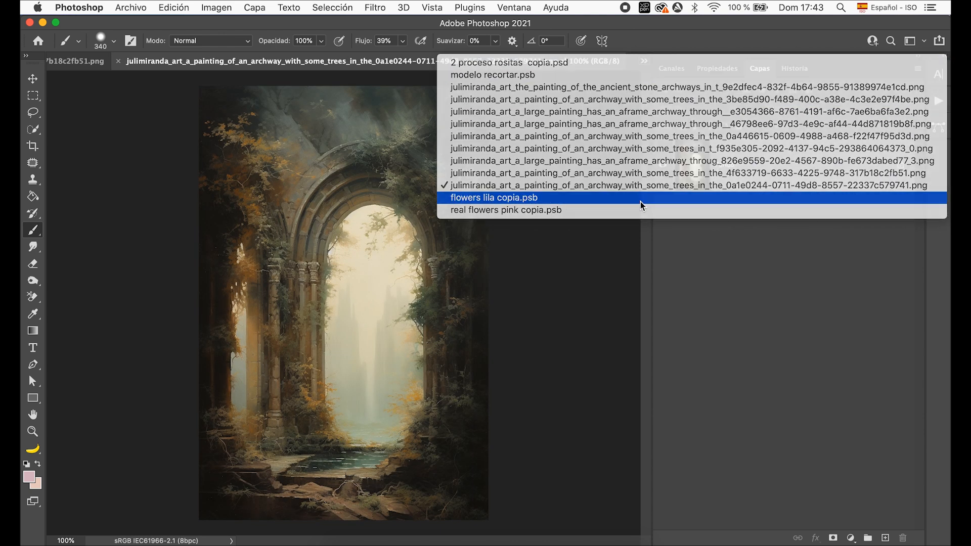
pyautogui.click(641, 198)
pyautogui.click(647, 62)
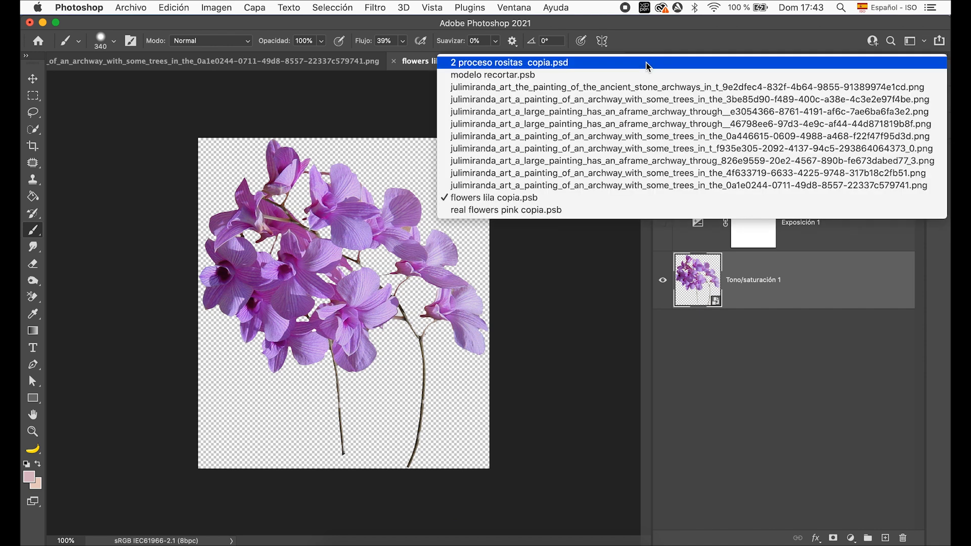
pyautogui.click(640, 186)
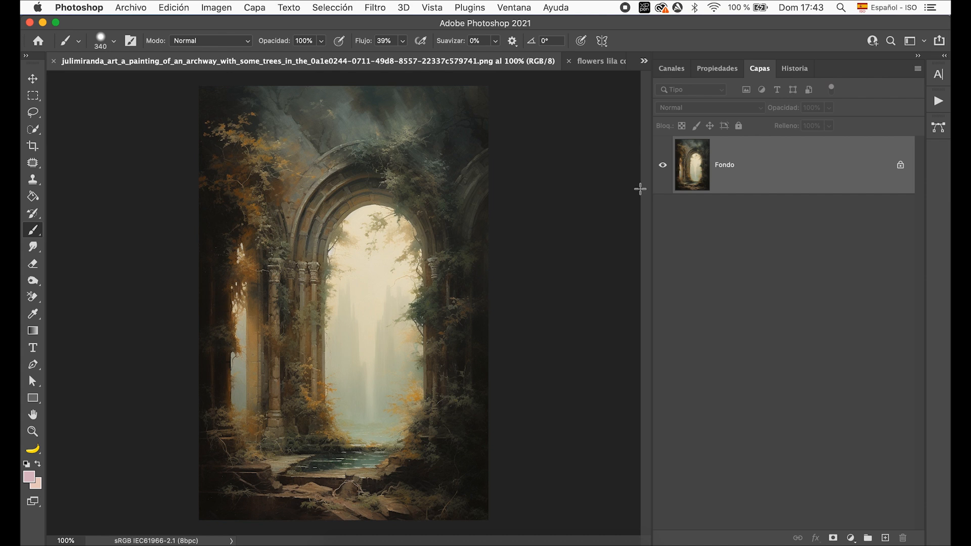
pyautogui.click(644, 61)
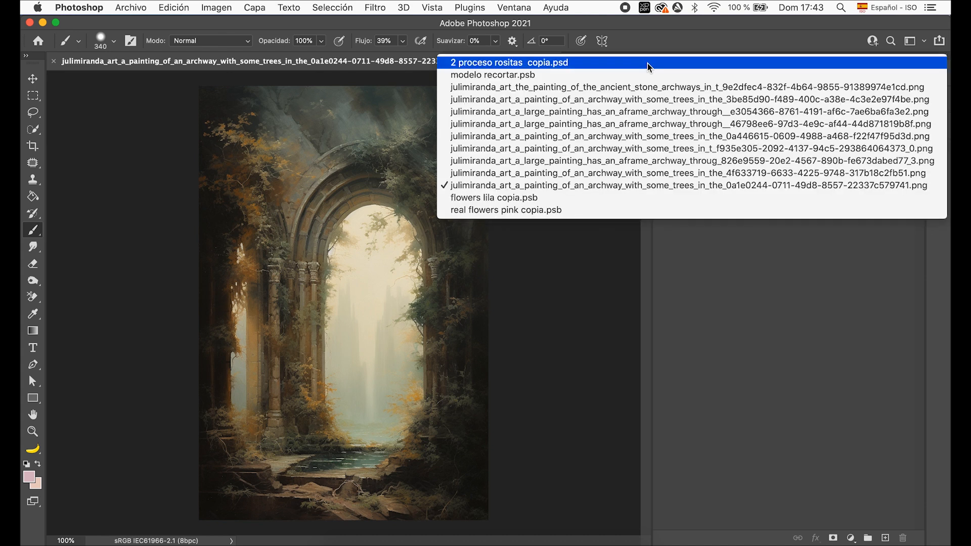
pyautogui.click(652, 87)
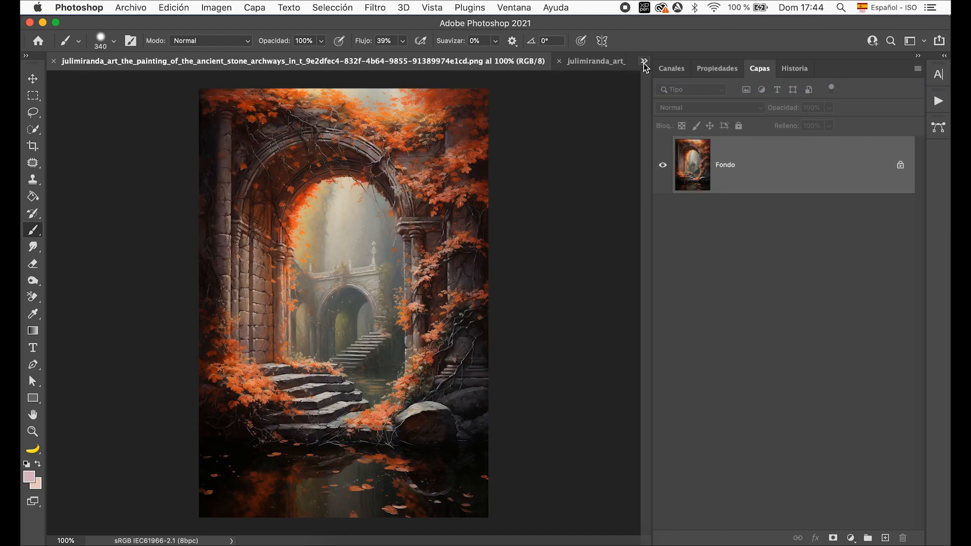
pyautogui.click(644, 62)
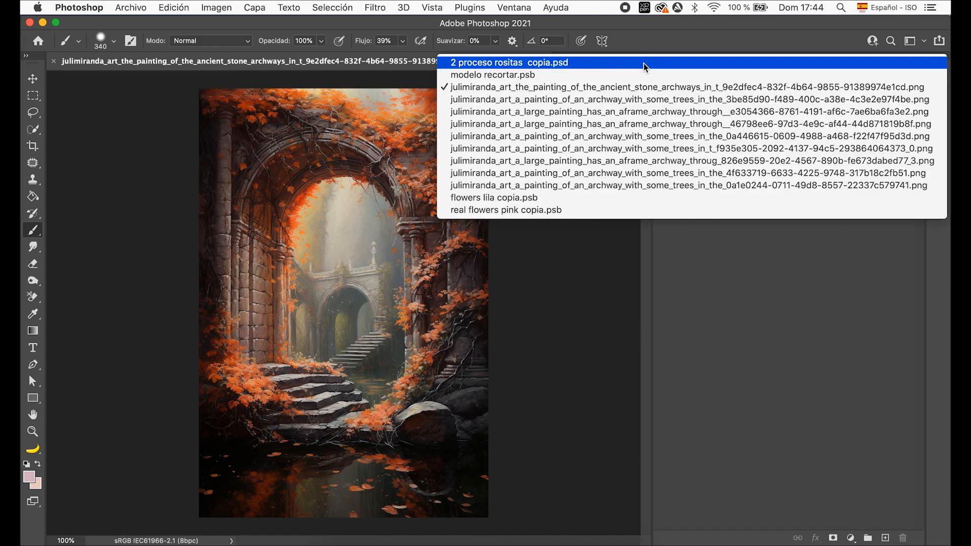
pyautogui.click(644, 63)
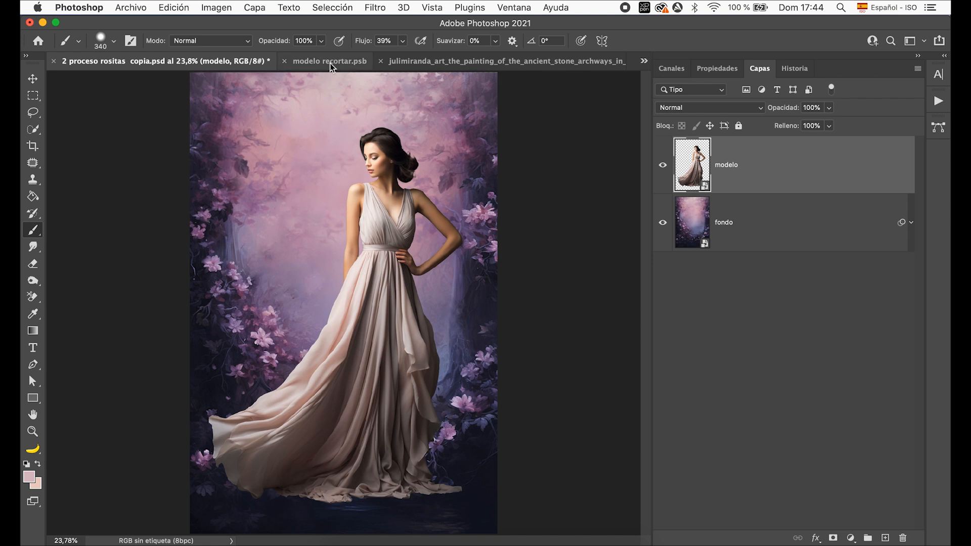
# Hide the modelo layer to show the background alone, and select the fondo layer.
pyautogui.click(663, 165)
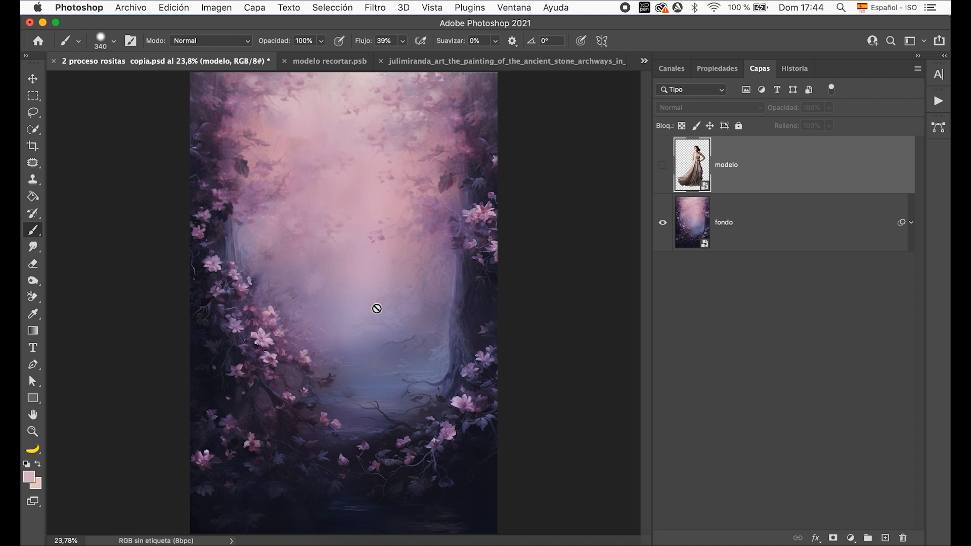
pyautogui.click(774, 227)
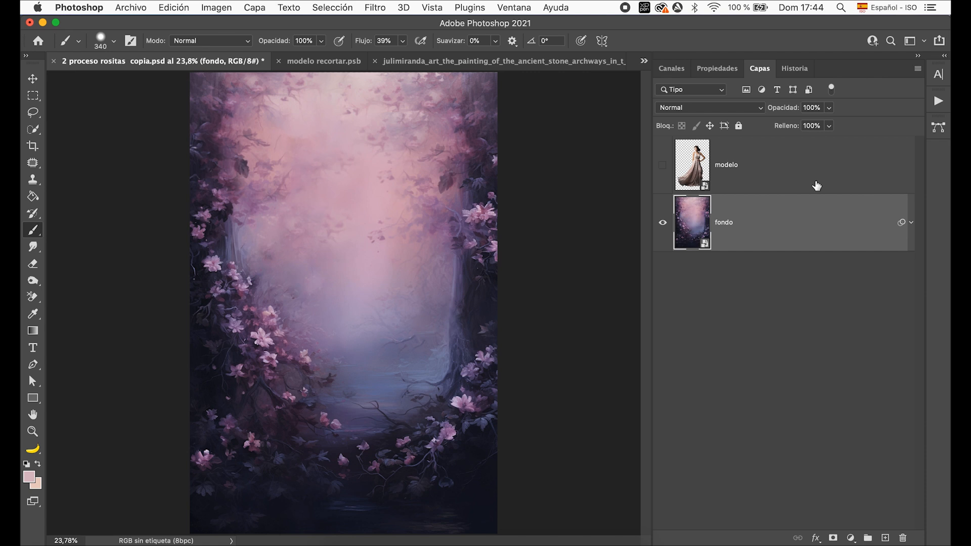
pyautogui.click(817, 185)
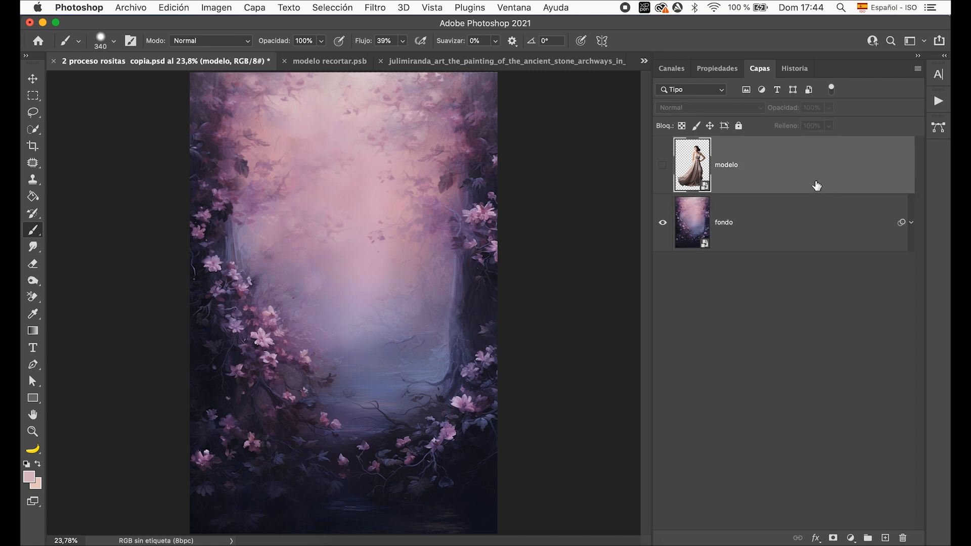
pyautogui.click(662, 165)
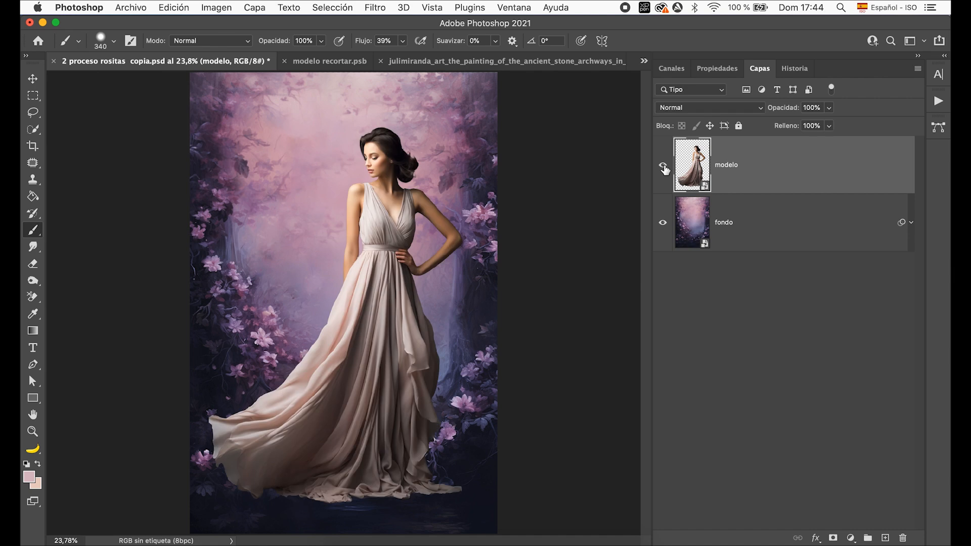
pyautogui.click(663, 166)
pyautogui.click(747, 223)
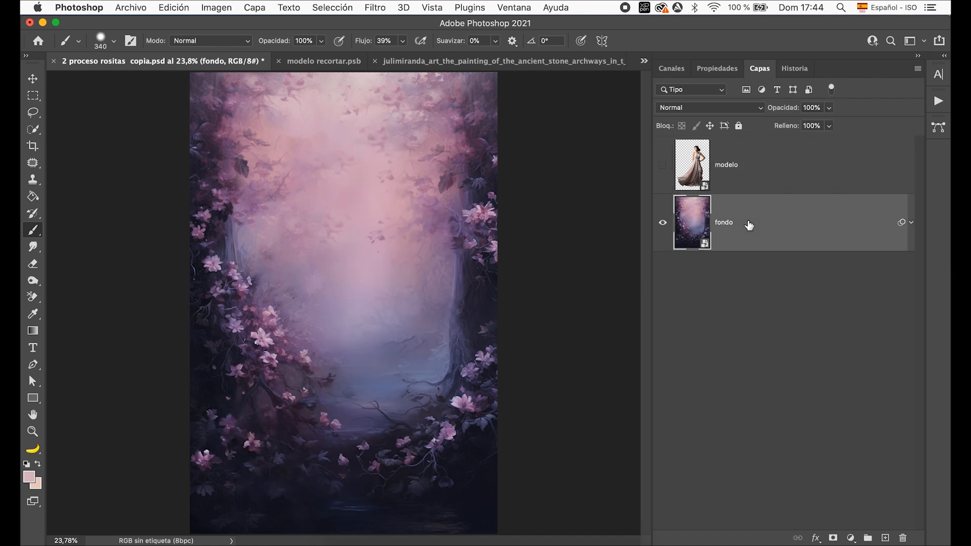
# In modelo recortar.psb, hide the Capa 1 and Fondo layers and copy the cut-out modelo layer.
pyautogui.click(329, 61)
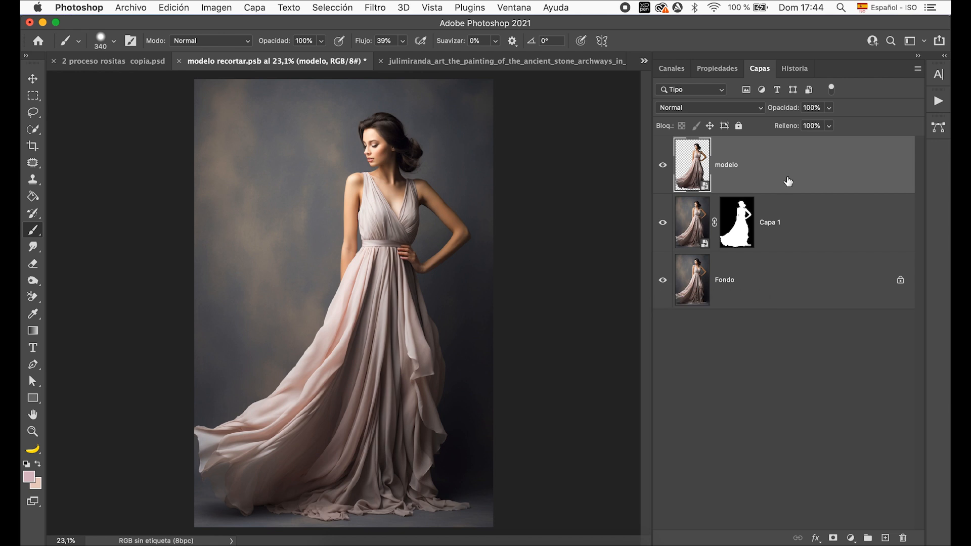
pyautogui.moveTo(662, 222); pyautogui.dragTo(666, 276)
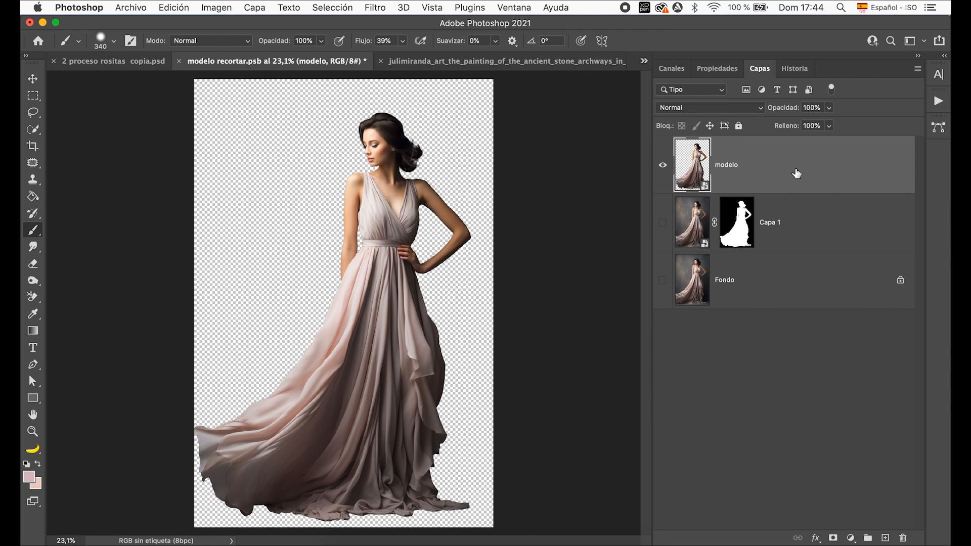
pyautogui.press('super+c')
# Paste the copied model directly above the fondo layer in 2 proceso rositas copia.psd.
pyautogui.click(120, 64)
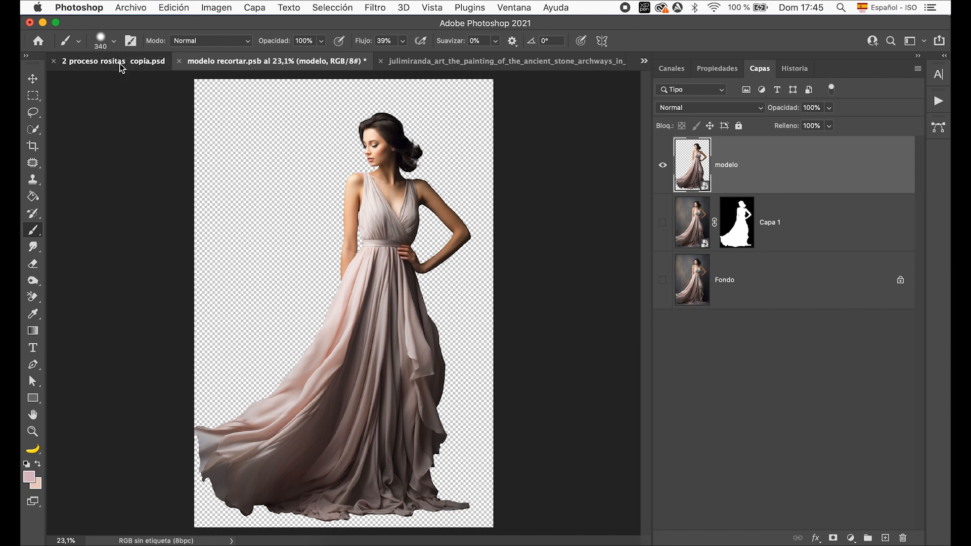
pyautogui.click(771, 222)
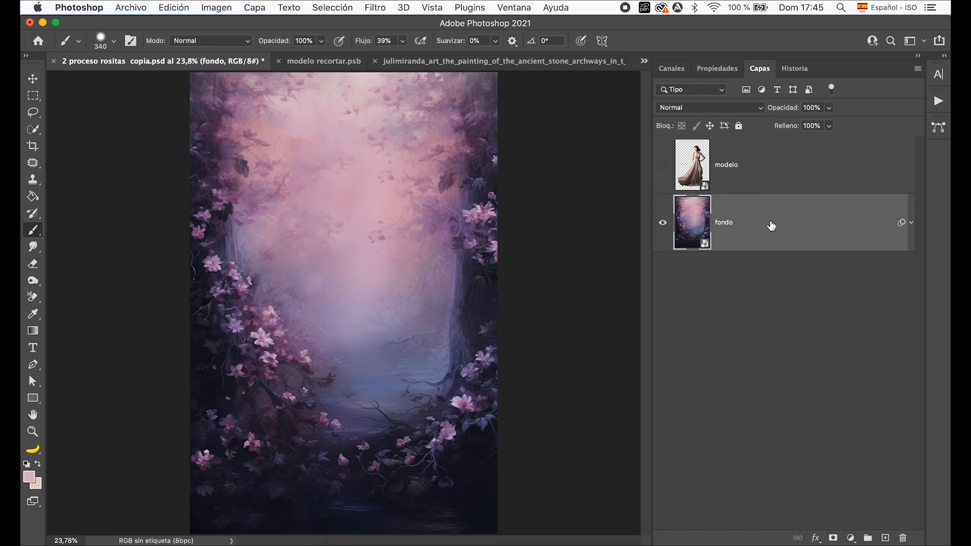
pyautogui.press('super+v')
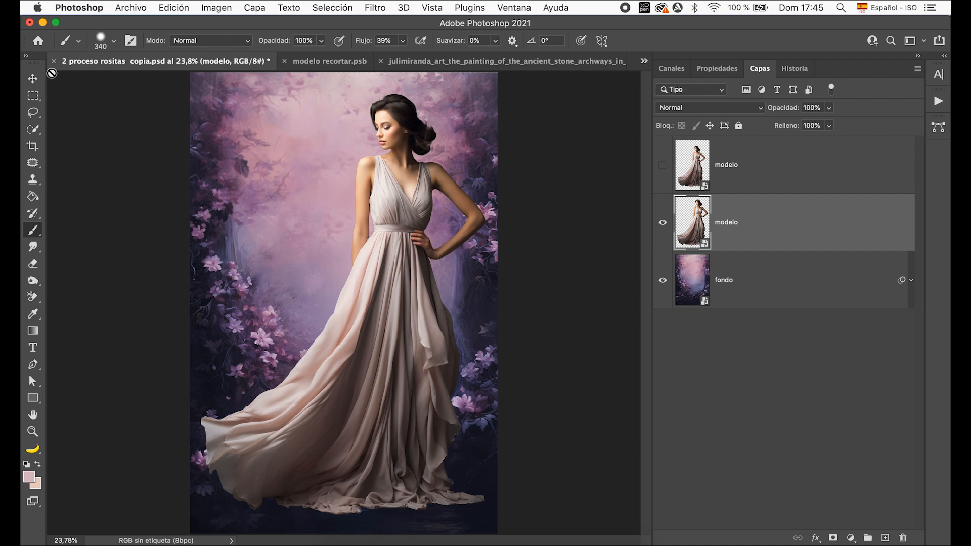
# Scale the pasted model down proportionally to about 82% and reposition it near the middle of the floral background.
pyautogui.click(32, 78)
pyautogui.moveTo(484, 90); pyautogui.dragTo(423, 146)
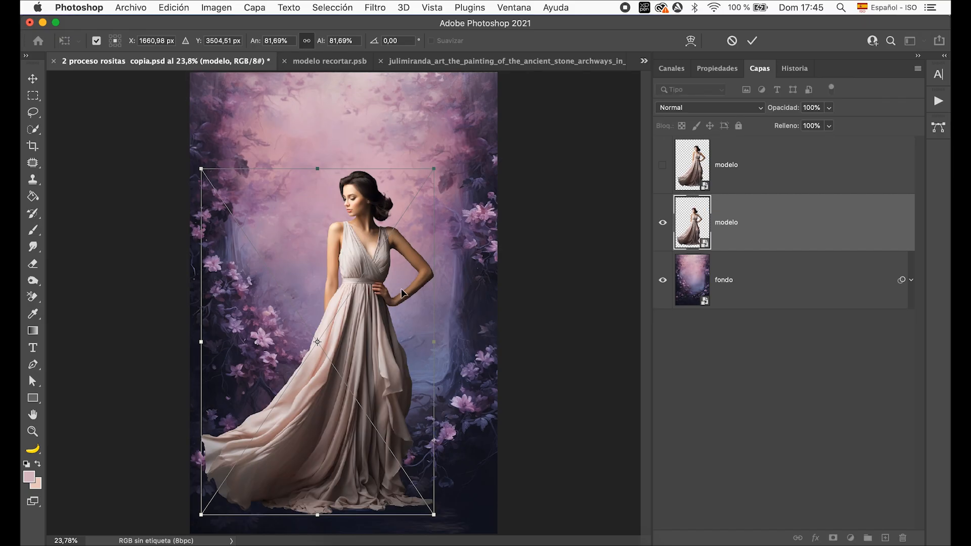
pyautogui.moveTo(402, 290); pyautogui.dragTo(421, 277)
pyautogui.press('Return')
# Show the original modelo layer again, delete the pasted duplicate beneath it, and select the original.
pyautogui.click(663, 222)
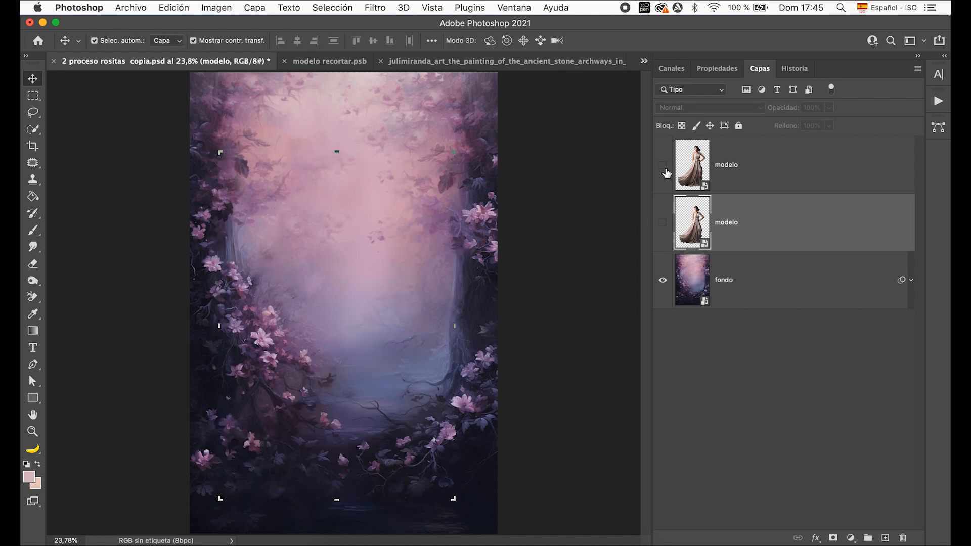
pyautogui.click(664, 167)
pyautogui.click(772, 183)
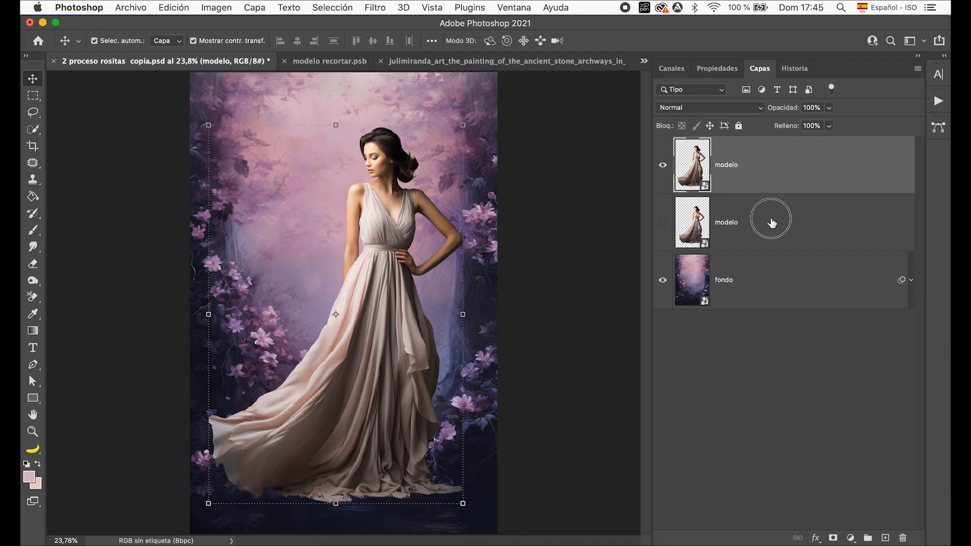
pyautogui.click(772, 223)
pyautogui.press('BackSpace')
pyautogui.click(782, 177)
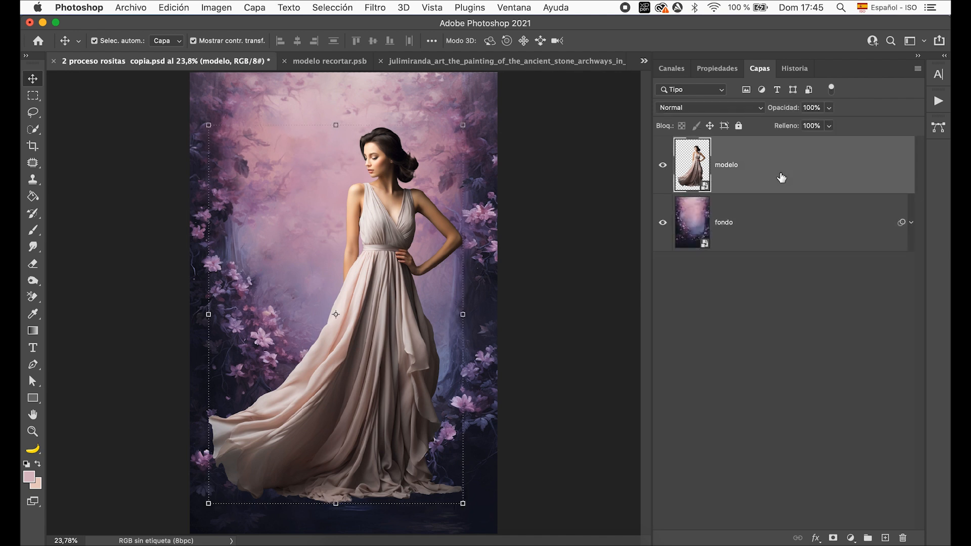
# Hide the modelo layer and open the Field Blur filter from the Blur Gallery on the fondo layer.
pyautogui.scroll(-3, 573, 264)
pyautogui.click(805, 232)
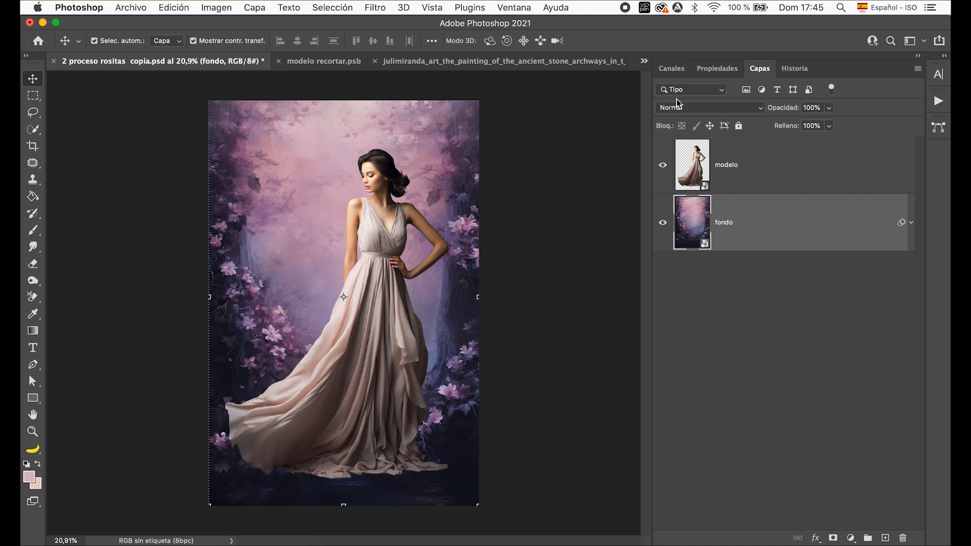
pyautogui.click(663, 167)
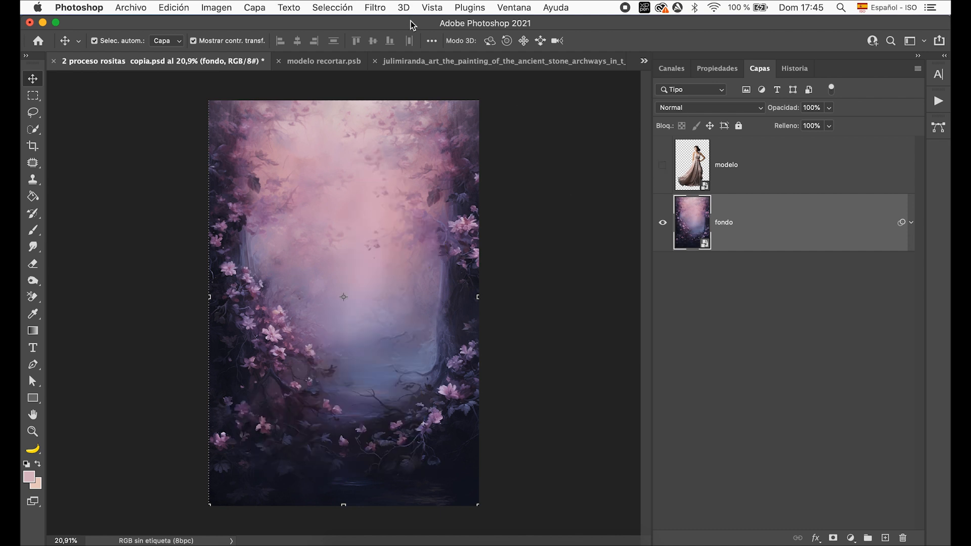
pyautogui.click(374, 8)
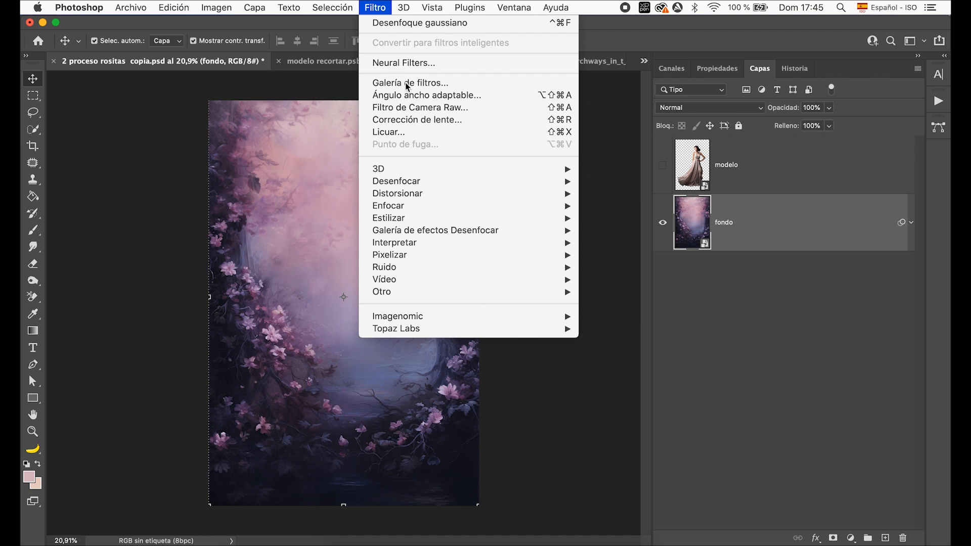
pyautogui.moveTo(454, 186)
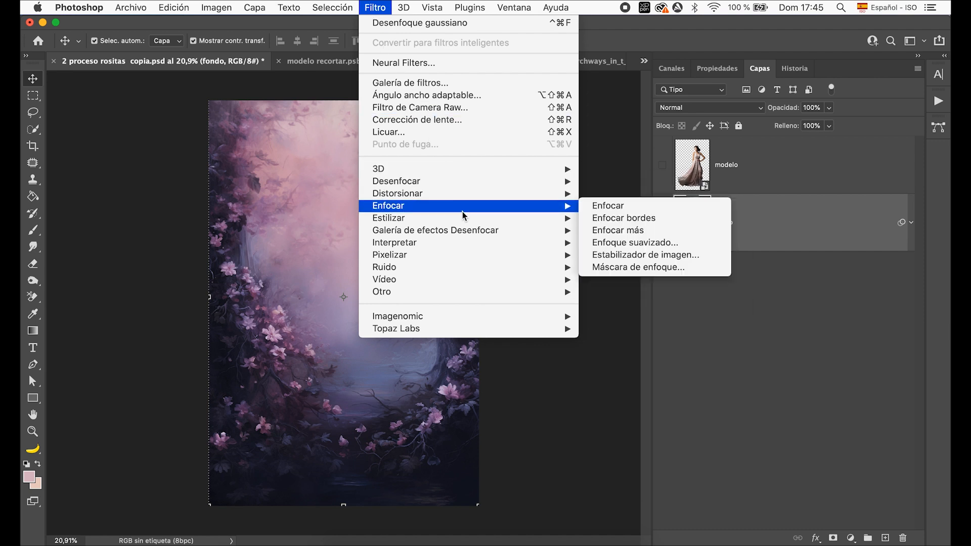
pyautogui.moveTo(471, 233)
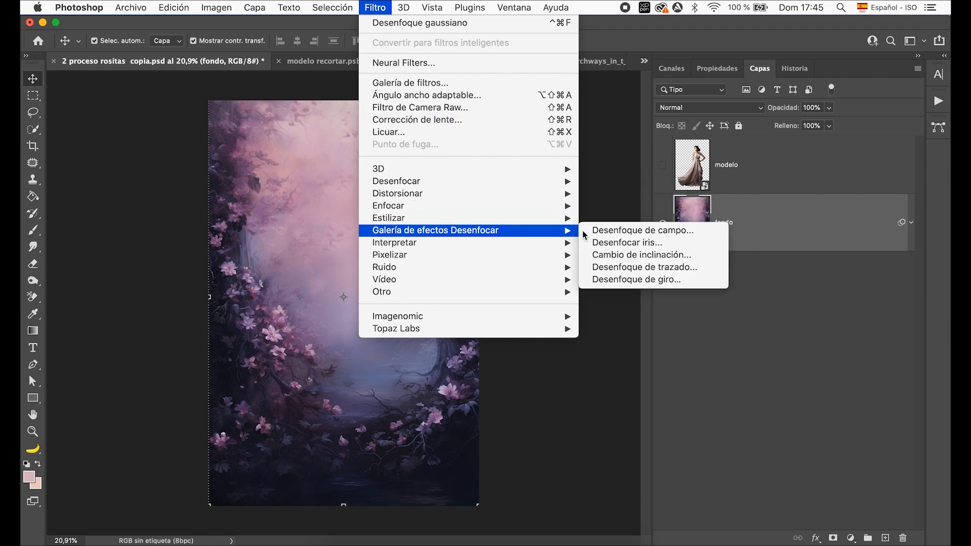
pyautogui.click(609, 232)
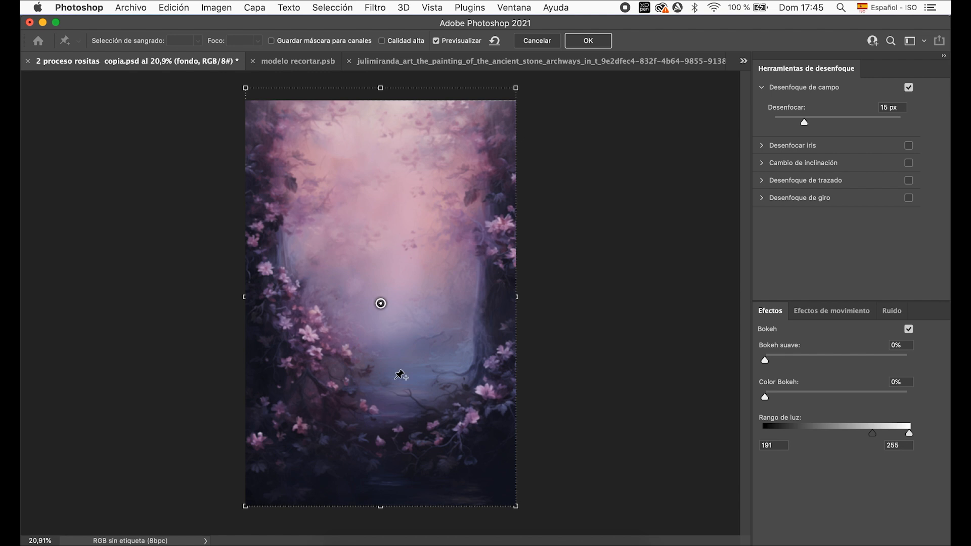
# Place Field Blur pins at the lower middle, lower right and lower left of the background, each set to 0 px.
pyautogui.moveTo(381, 303); pyautogui.dragTo(381, 421)
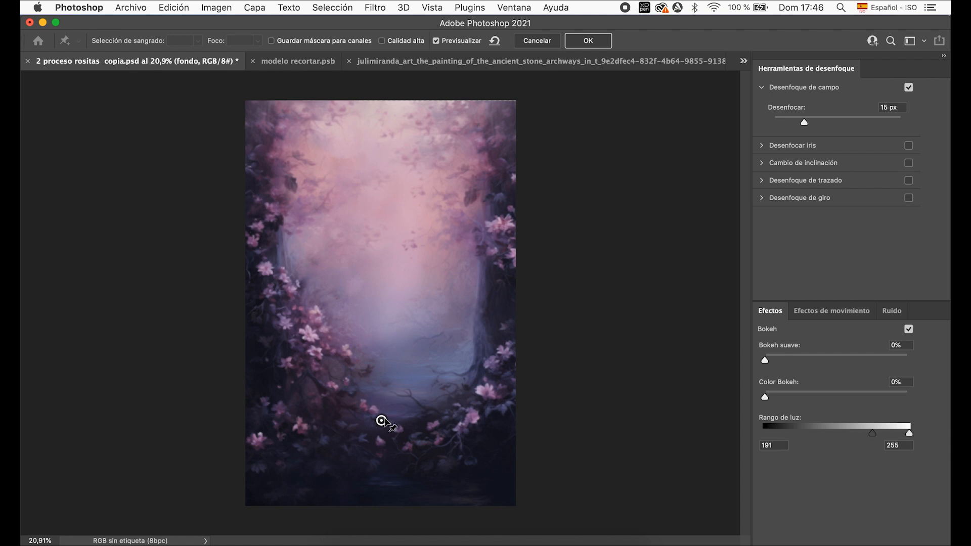
pyautogui.moveTo(806, 127); pyautogui.dragTo(776, 124)
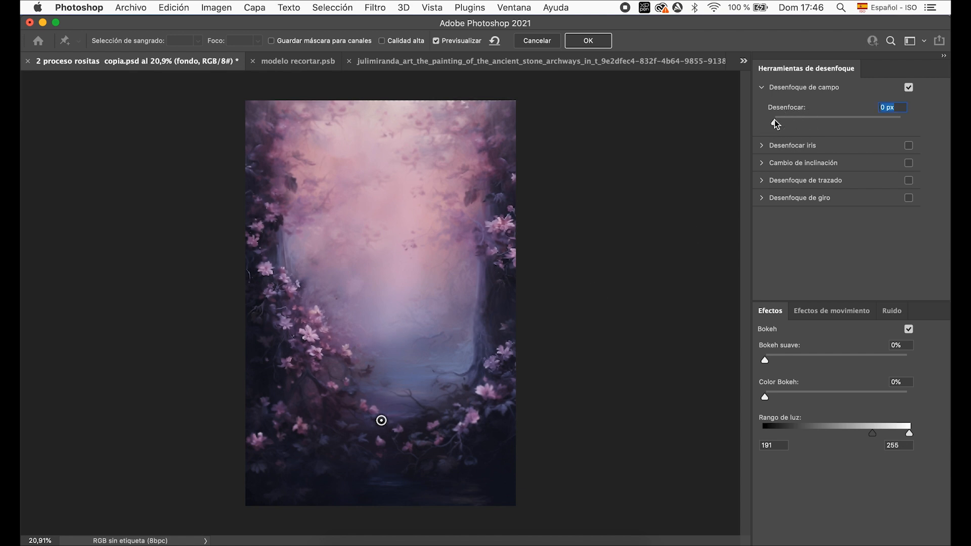
pyautogui.click(479, 431)
pyautogui.moveTo(805, 124); pyautogui.dragTo(760, 124)
pyautogui.click(281, 434)
pyautogui.moveTo(804, 123); pyautogui.dragTo(869, 129)
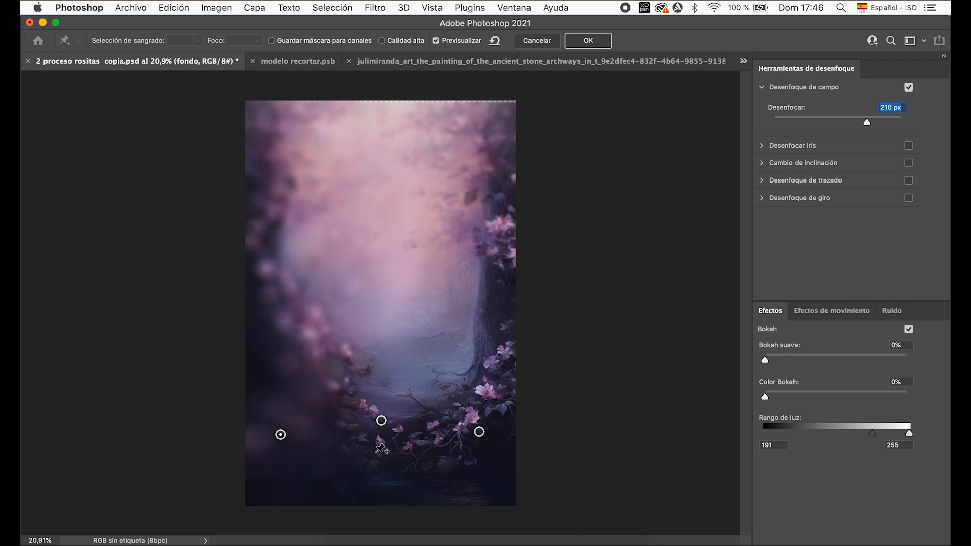
pyautogui.click(867, 124)
pyautogui.moveTo(867, 124); pyautogui.dragTo(757, 121)
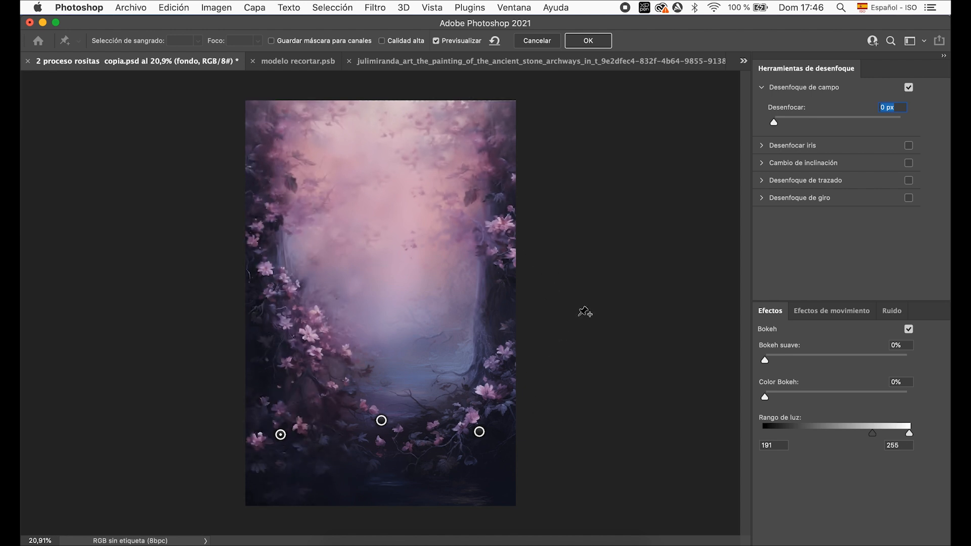
# Add blur pins at the upper centre, upper left and upper right, slightly strengthening the centre one and setting the upper right to 8 px.
pyautogui.click(388, 204)
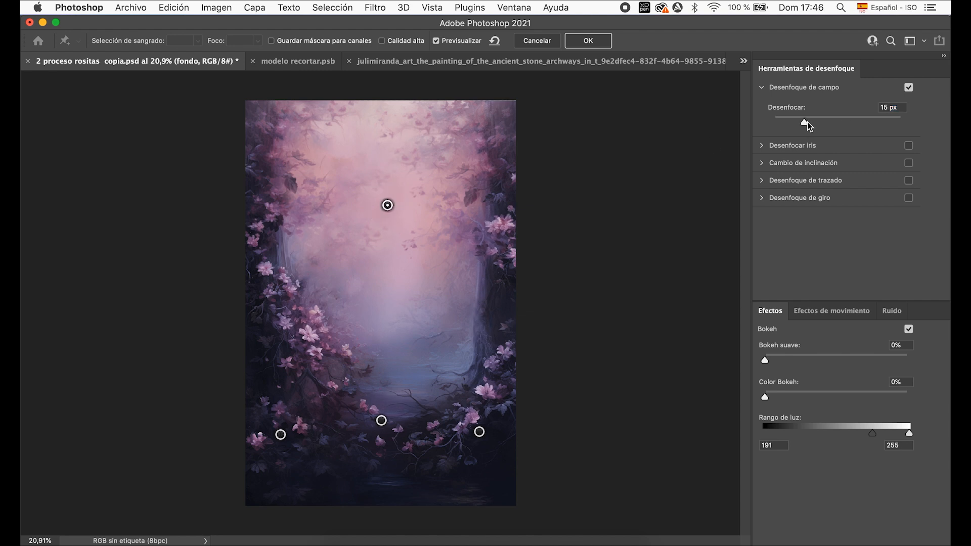
pyautogui.moveTo(807, 123); pyautogui.dragTo(811, 123)
pyautogui.moveTo(811, 121); pyautogui.dragTo(811, 122)
pyautogui.click(282, 149)
pyautogui.moveTo(806, 123); pyautogui.dragTo(794, 123)
pyautogui.click(474, 150)
pyautogui.moveTo(805, 123); pyautogui.dragTo(794, 123)
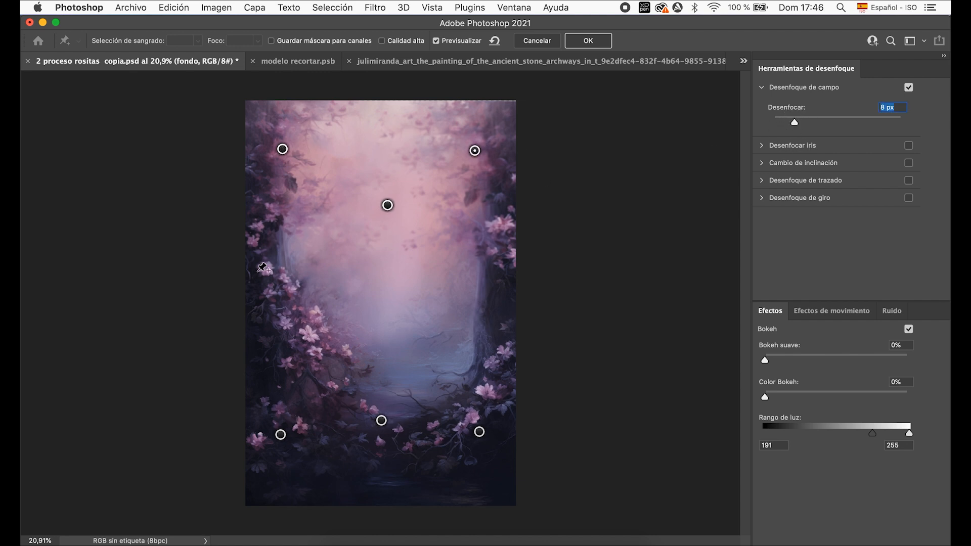
# Add blur pins at mid-height near both sides of the background, set the left one to about 12 px and slightly reduce the right one.
pyautogui.click(287, 282)
pyautogui.click(285, 281)
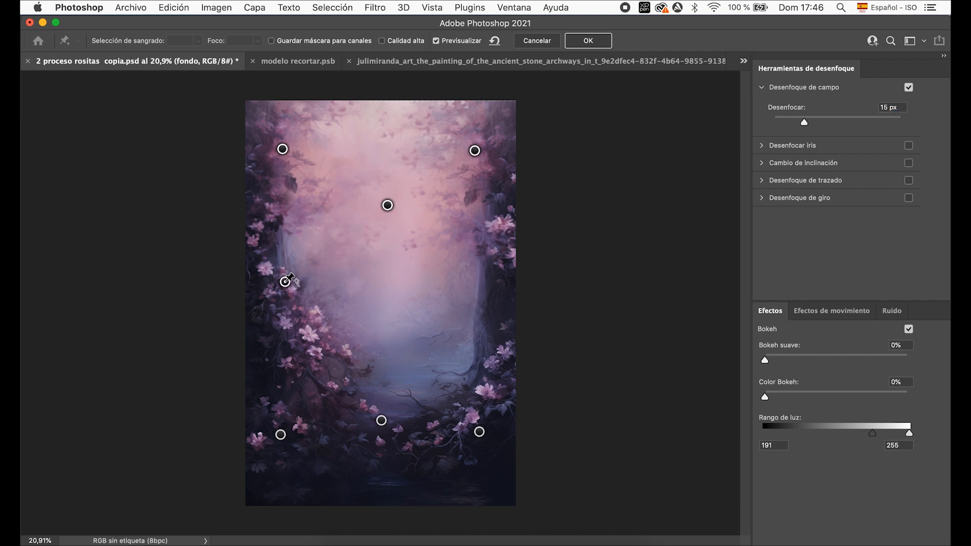
pyautogui.click(803, 123)
pyautogui.moveTo(803, 123); pyautogui.dragTo(797, 123)
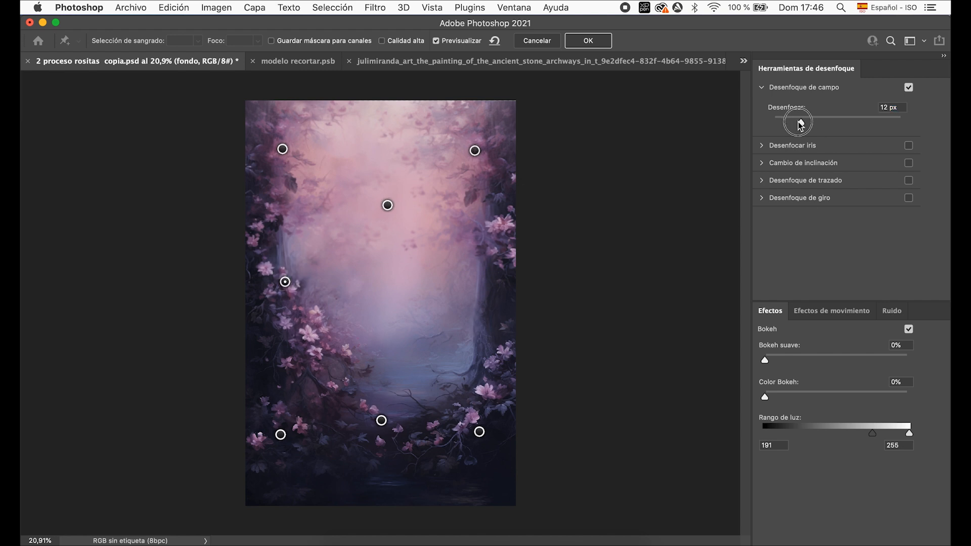
pyautogui.click(498, 293)
pyautogui.moveTo(499, 294); pyautogui.dragTo(477, 295)
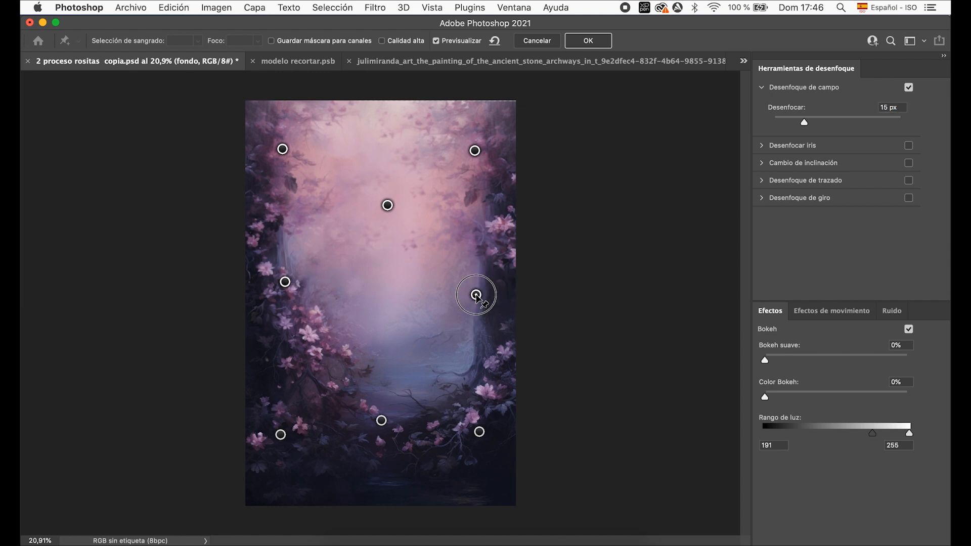
pyautogui.moveTo(805, 124); pyautogui.dragTo(798, 122)
# Add a 0 px blur pin on the right-hand flowers and a reduced-blur pin on the lower-left flowers, and apply the Field Blur.
pyautogui.click(507, 233)
pyautogui.moveTo(804, 122); pyautogui.dragTo(741, 128)
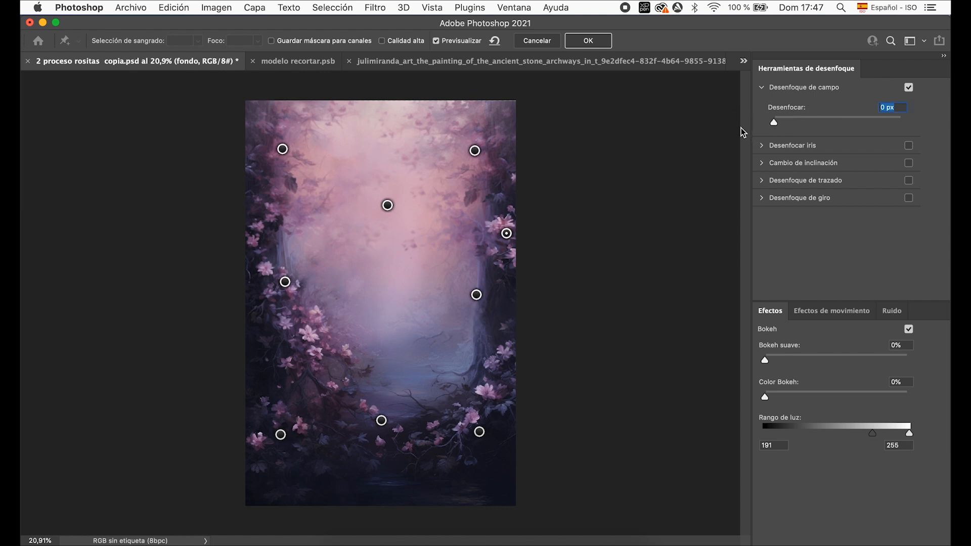
pyautogui.click(296, 359)
pyautogui.moveTo(804, 122); pyautogui.dragTo(793, 124)
pyautogui.click(581, 43)
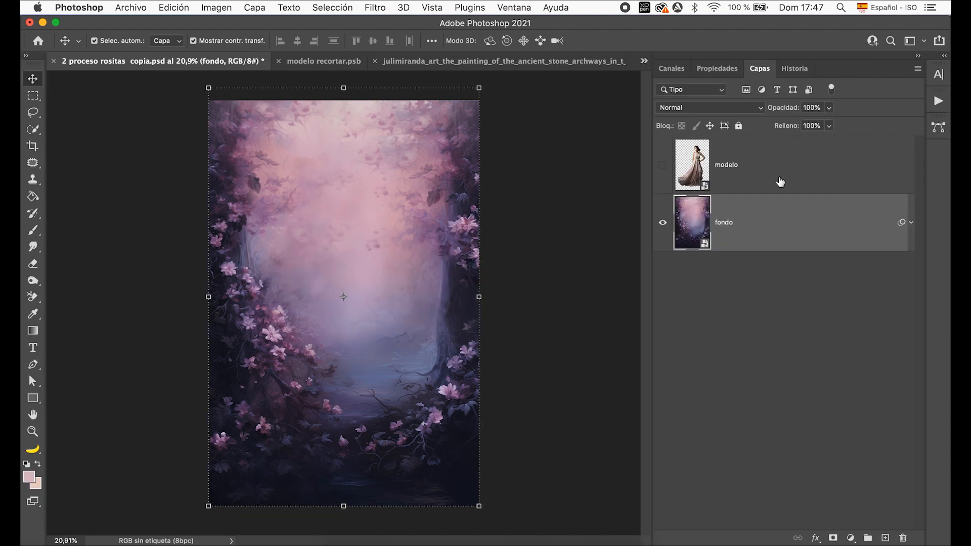
# Show the modelo layer again and rasterize it.
pyautogui.click(778, 180)
pyautogui.click(663, 168)
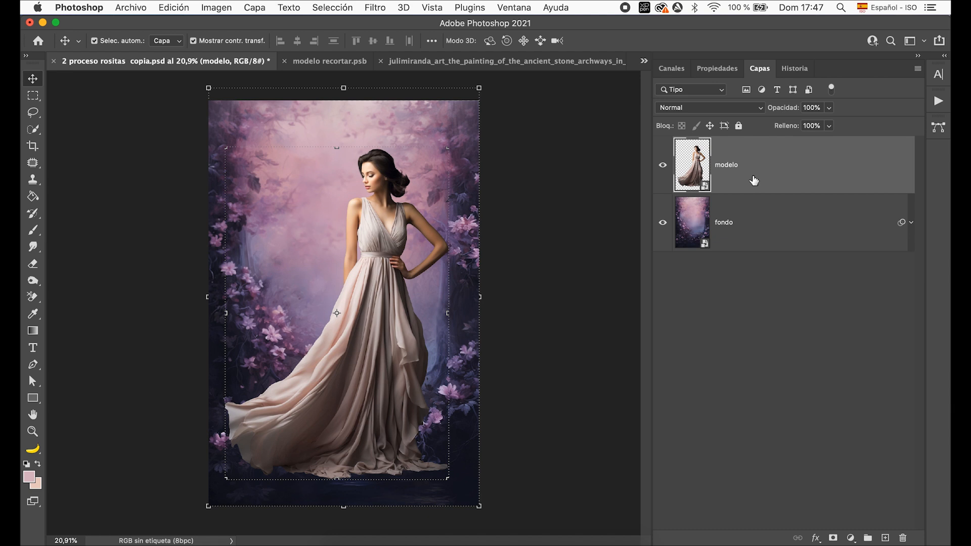
pyautogui.rightClick(754, 180)
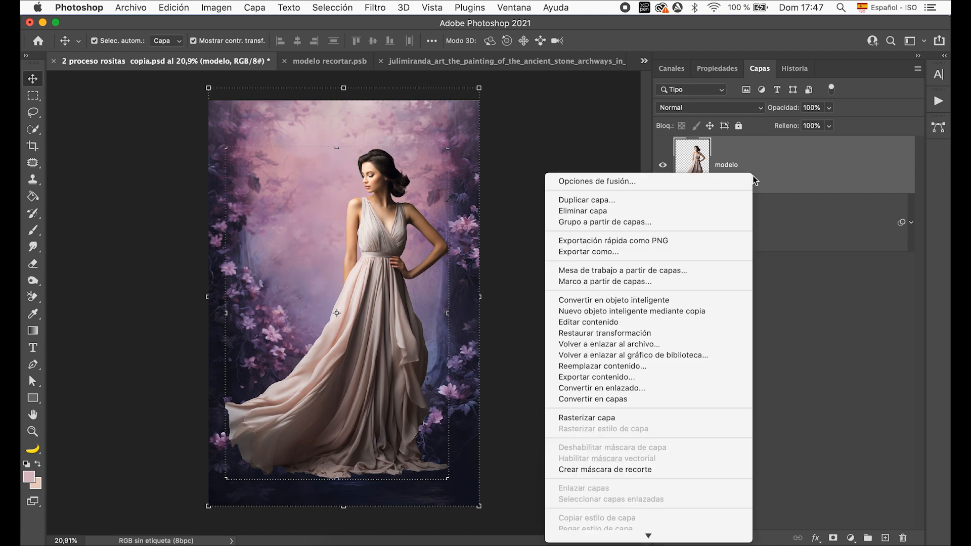
pyautogui.click(697, 418)
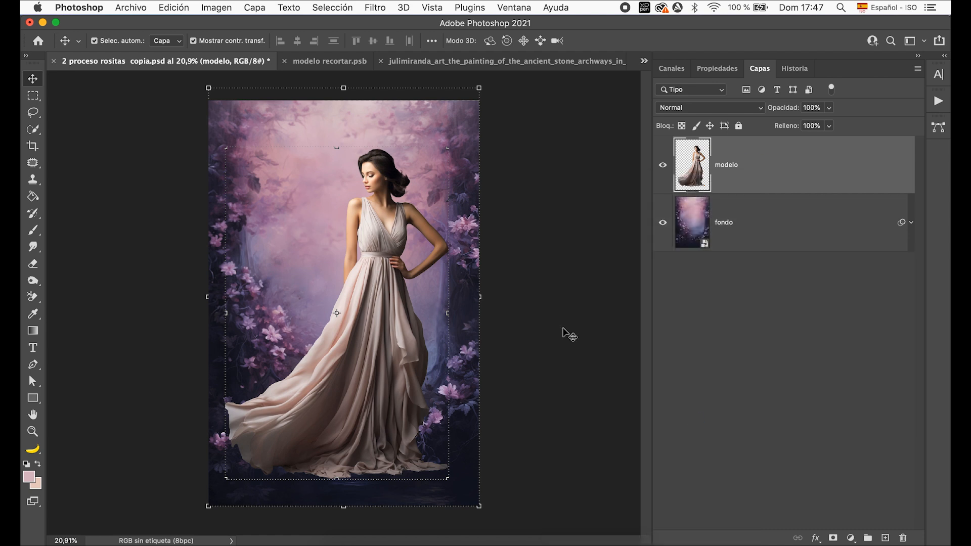
# Open Match Color for the modelo layer with 2 proceso rositas copia.psd as source, moving the dialog clear of the image.
pyautogui.click(231, 8)
pyautogui.moveTo(251, 44)
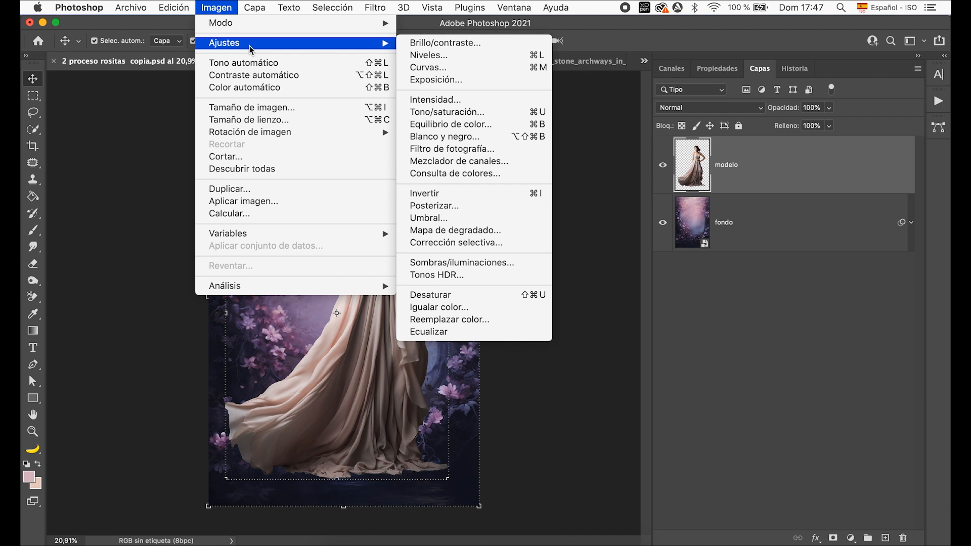
pyautogui.click(472, 308)
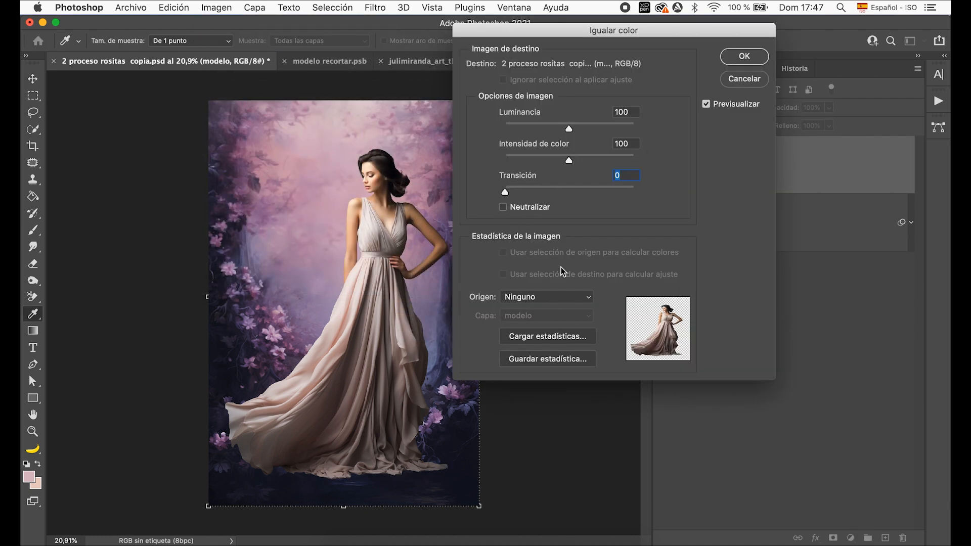
pyautogui.click(535, 298)
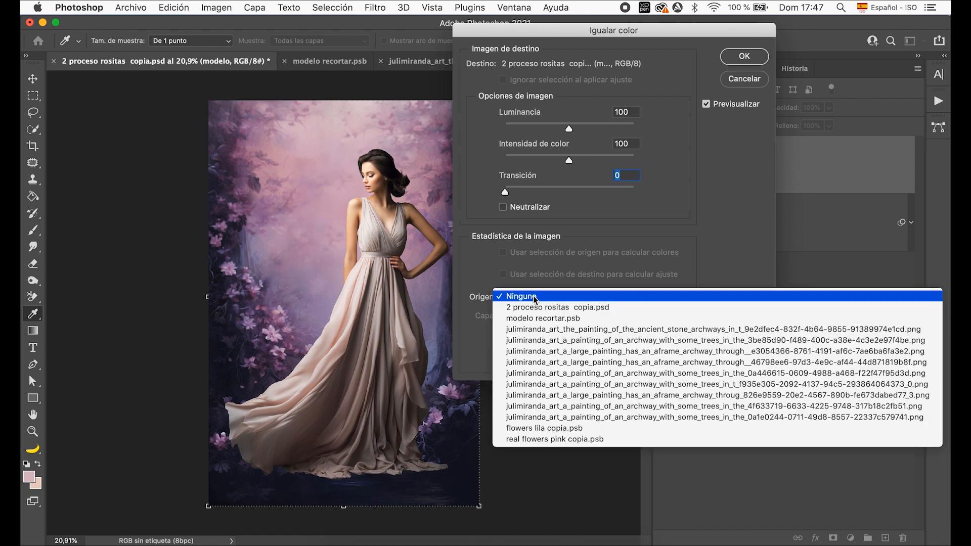
pyautogui.click(539, 307)
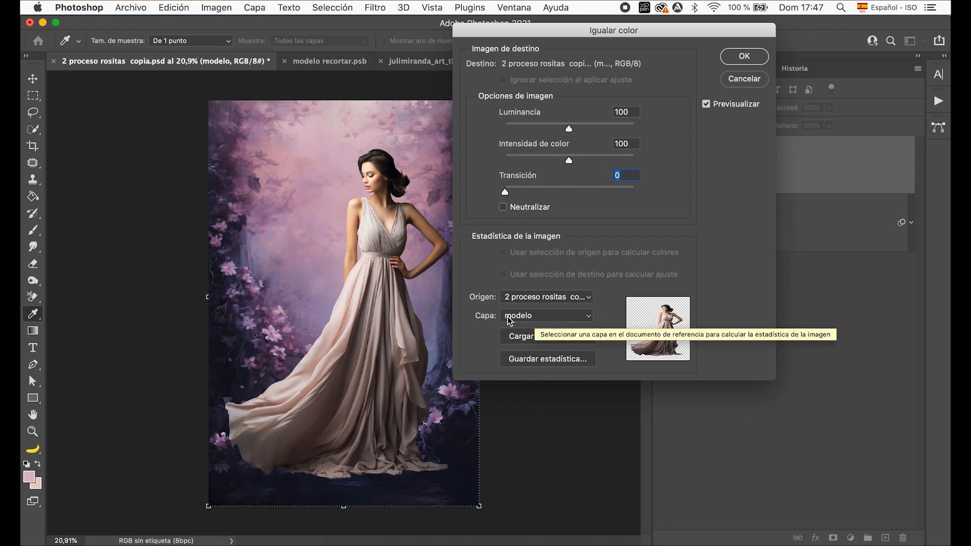
pyautogui.moveTo(716, 32); pyautogui.dragTo(610, 34)
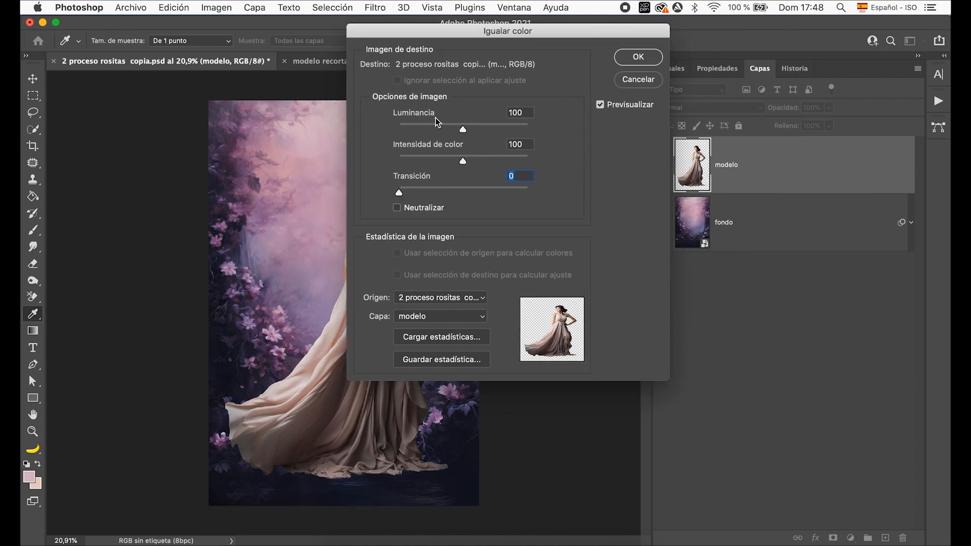
pyautogui.moveTo(461, 31); pyautogui.dragTo(638, 35)
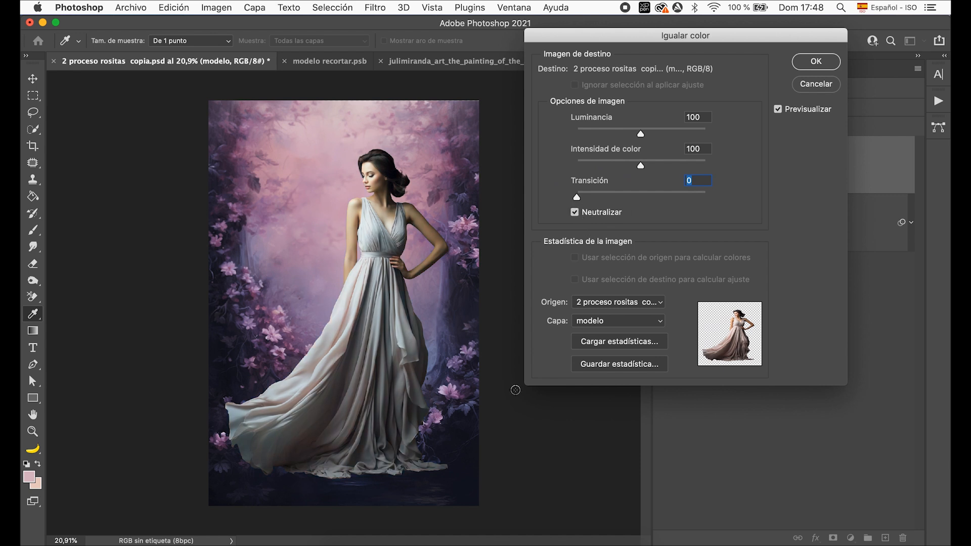
# Apply Match Color to the modelo layer with Neutralize enabled, Luminance 93, Color Intensity 86 and Fade 49.
pyautogui.click(575, 211)
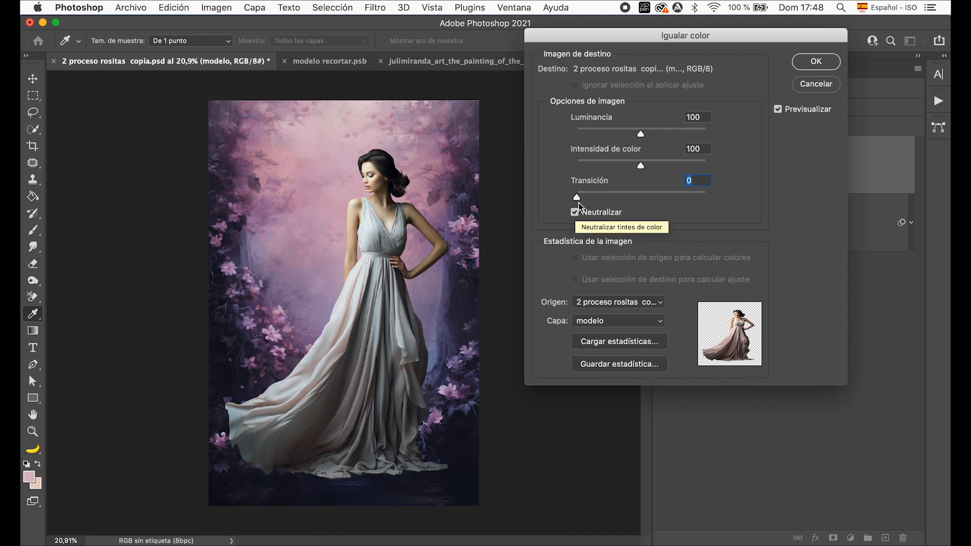
pyautogui.moveTo(578, 198); pyautogui.dragTo(641, 200)
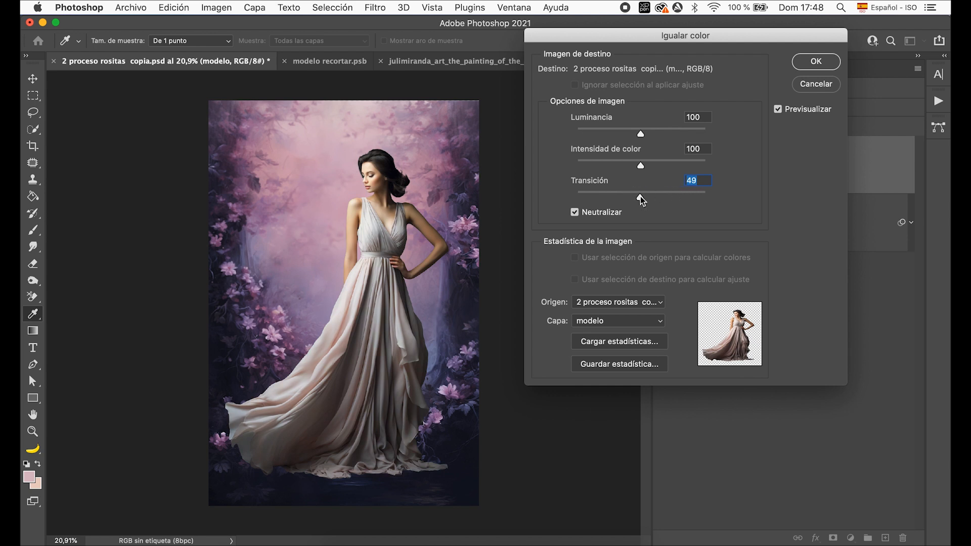
pyautogui.moveTo(640, 166)
pyautogui.mouseDown()
pyautogui.moveTo(570, 166)
pyautogui.moveTo(723, 168)
pyautogui.moveTo(633, 168)
pyautogui.mouseUp()
pyautogui.moveTo(641, 135); pyautogui.dragTo(764, 152)
pyautogui.click(606, 136)
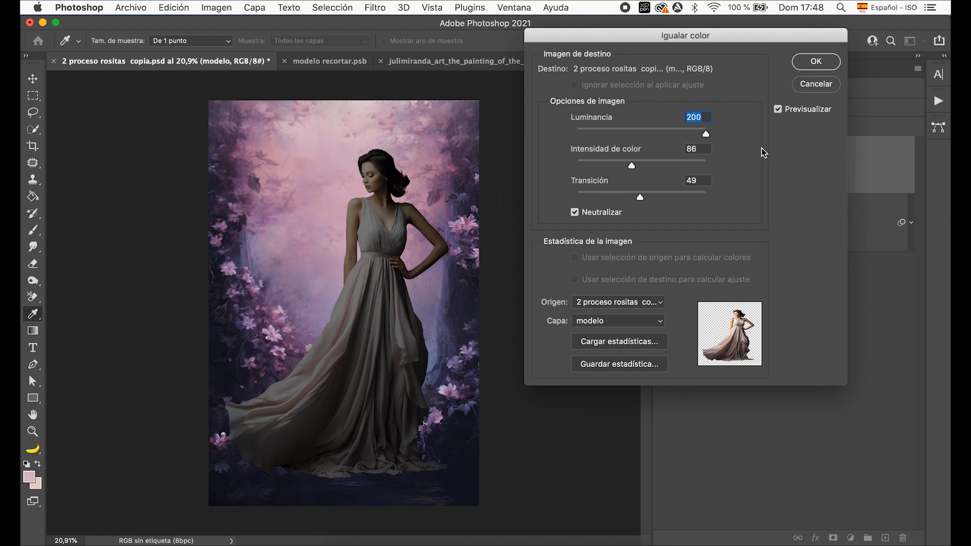
pyautogui.click(637, 132)
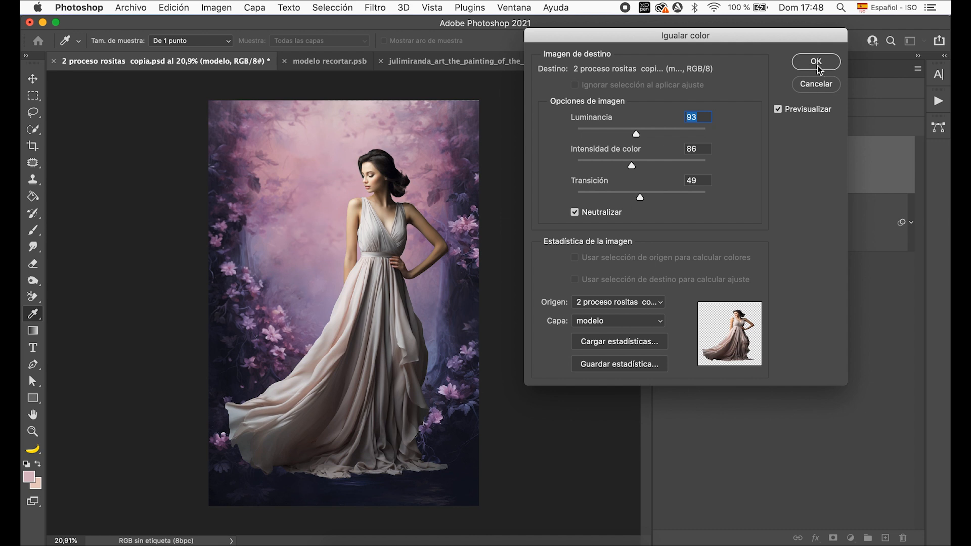
pyautogui.click(823, 65)
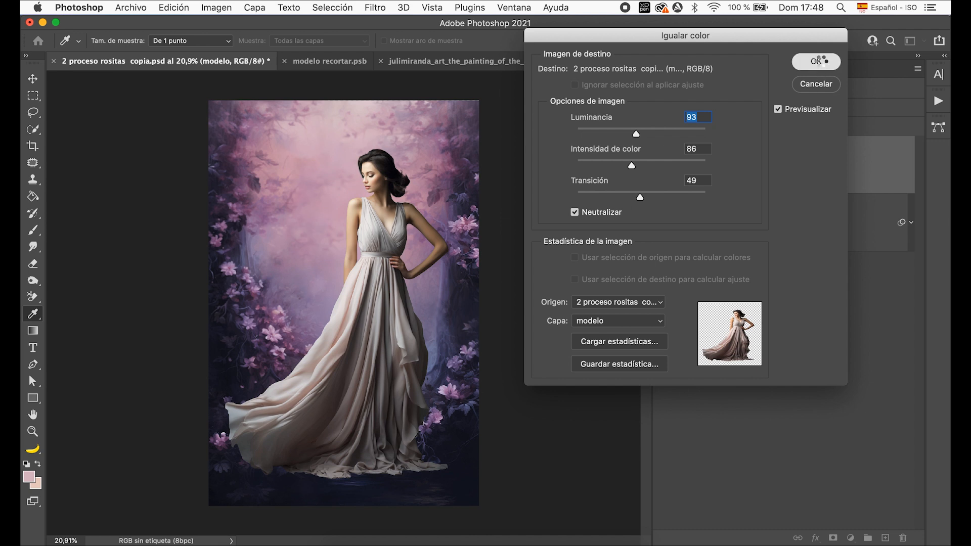
# Create a new empty layer directly above the modelo layer.
pyautogui.press('v')
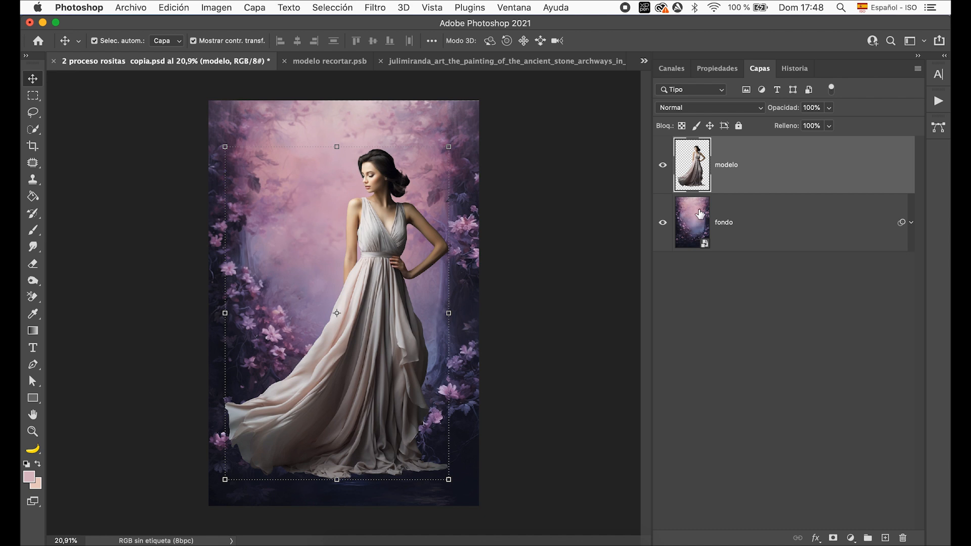
pyautogui.click(801, 179)
pyautogui.click(885, 538)
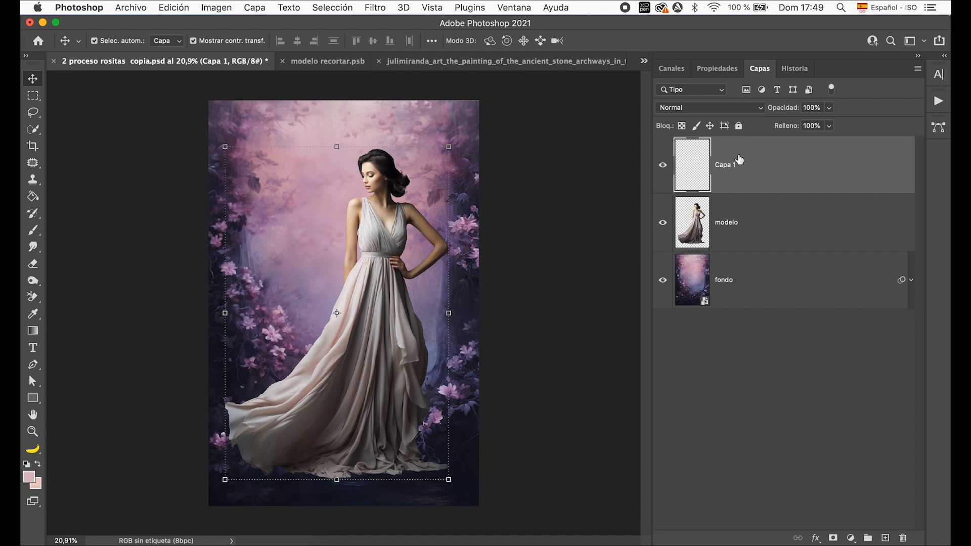
# Set up the Brush at about 793 px and 19% flow with a dark tone sampled from the background's lower-left foliage.
pyautogui.click(34, 234)
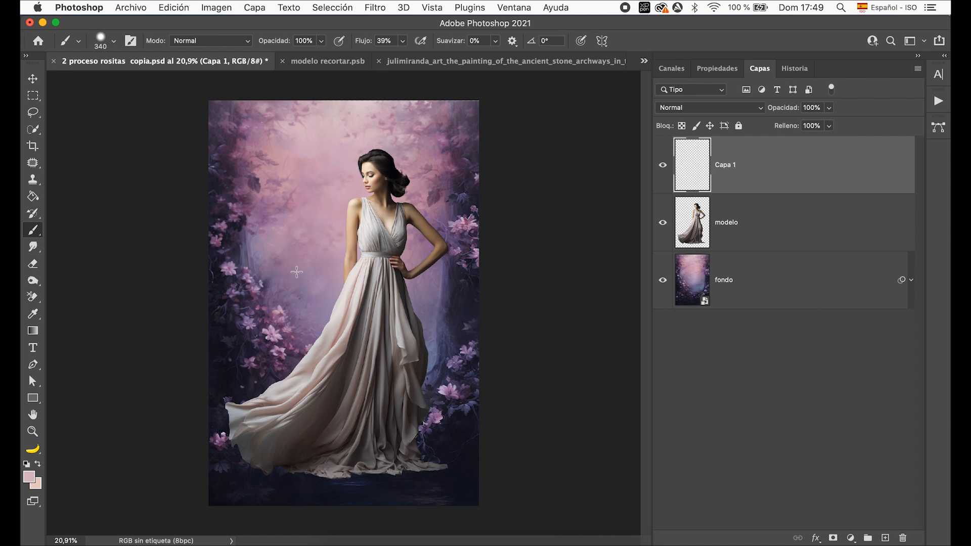
pyautogui.press('d')
pyautogui.keyDown('alt'); pyautogui.click(253, 377); pyautogui.keyUp('alt')
pyautogui.moveTo(359, 373); pyautogui.dragTo(383, 373)
pyautogui.moveTo(402, 40); pyautogui.dragTo(391, 54)
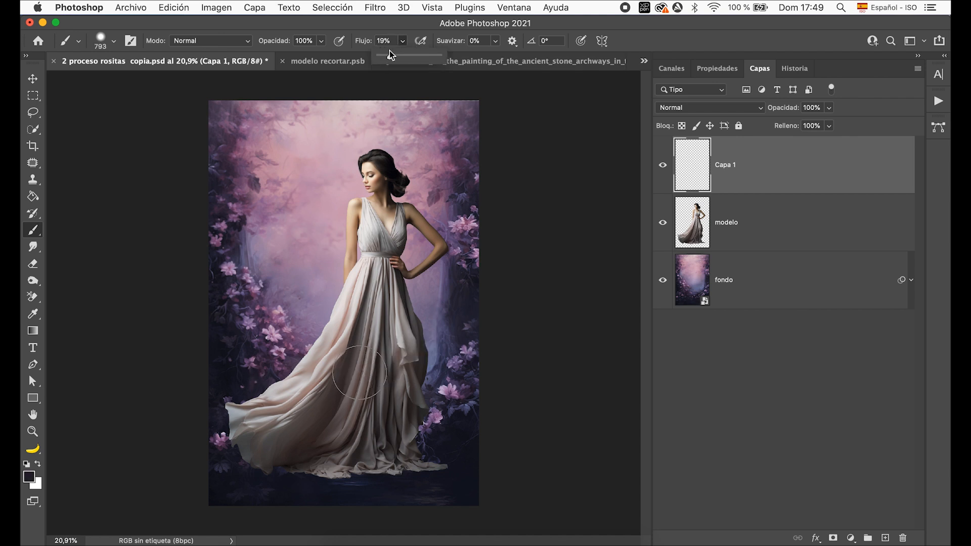
# Set the brush hardness to 48%.
pyautogui.click(101, 42)
pyautogui.moveTo(136, 111); pyautogui.dragTo(93, 110)
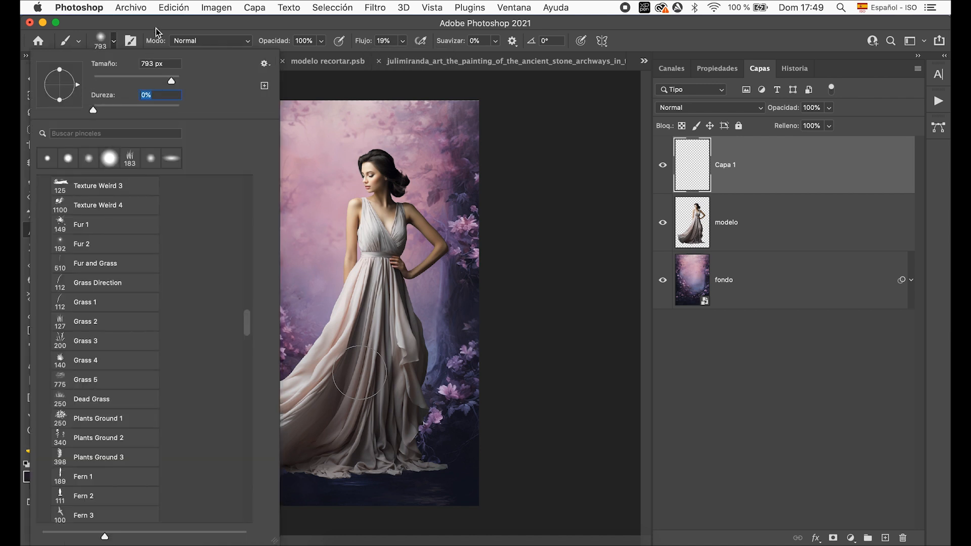
pyautogui.write('48')
pyautogui.press('Return')
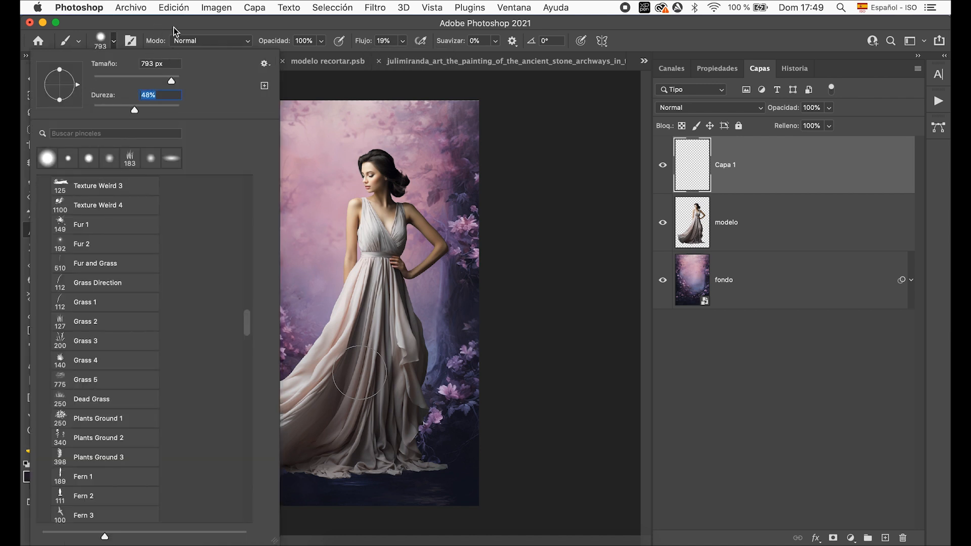
pyautogui.click(173, 27)
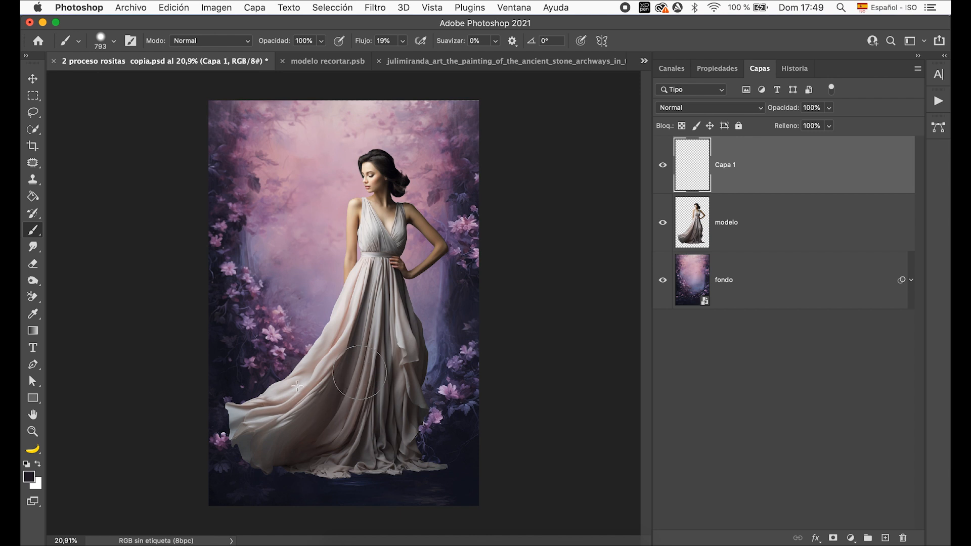
# Paint soft dark shading over the lower folds and hem of the dress on Capa 1, comparing with the layer hidden.
pyautogui.moveTo(342, 393)
pyautogui.mouseDown()
pyautogui.moveTo(374, 420)
pyautogui.moveTo(383, 394)
pyautogui.moveTo(377, 387)
pyautogui.moveTo(387, 428)
pyautogui.moveTo(387, 378)
pyautogui.moveTo(404, 458)
pyautogui.moveTo(410, 421)
pyautogui.moveTo(415, 470)
pyautogui.moveTo(408, 392)
pyautogui.moveTo(419, 429)
pyautogui.moveTo(420, 380)
pyautogui.moveTo(436, 442)
pyautogui.mouseUp()
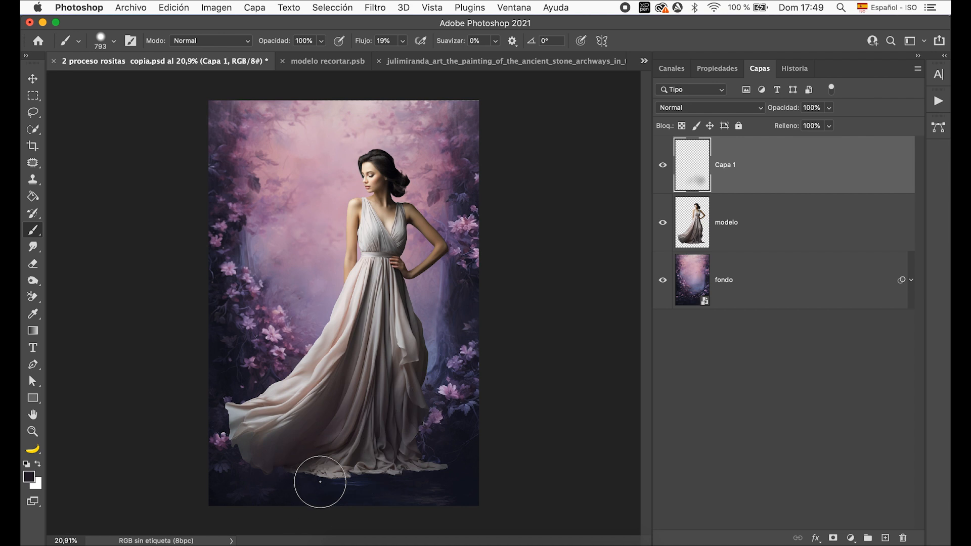
pyautogui.moveTo(375, 331)
pyautogui.mouseDown()
pyautogui.moveTo(368, 374)
pyautogui.moveTo(377, 340)
pyautogui.moveTo(395, 357)
pyautogui.moveTo(377, 329)
pyautogui.moveTo(354, 402)
pyautogui.mouseUp()
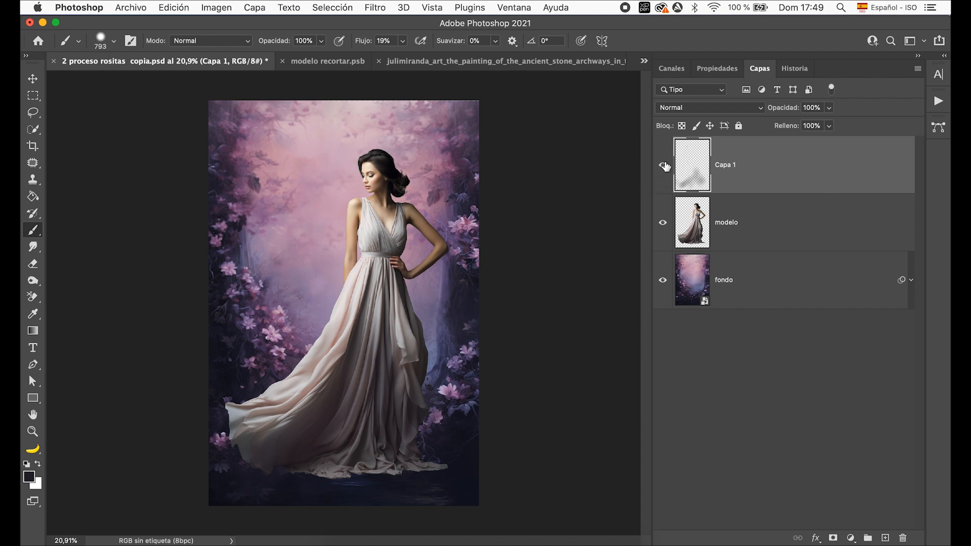
pyautogui.click(663, 165)
pyautogui.click(663, 165)
# Rename the painted shading layer as sombra vestido.
pyautogui.doubleClick(725, 165)
pyautogui.write('sombra vestido')
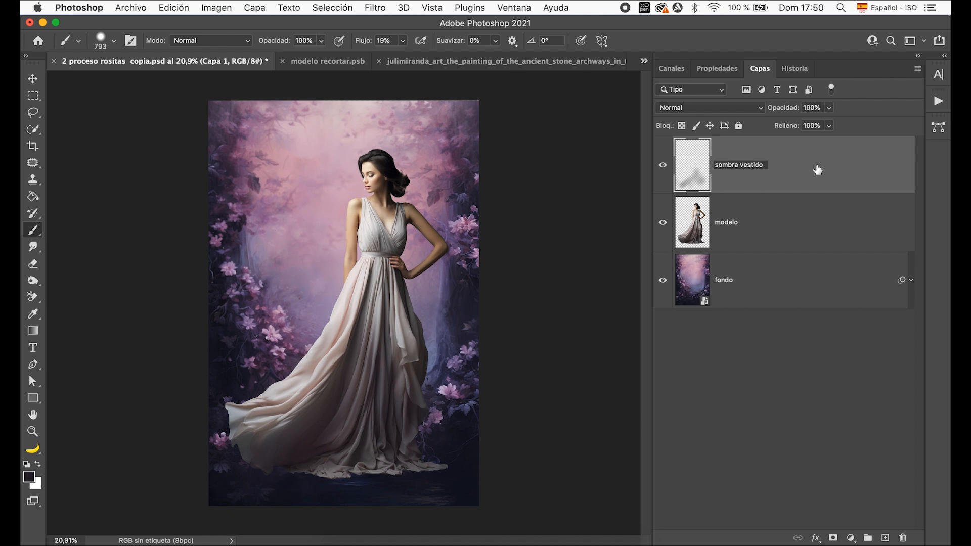
pyautogui.press('Return')
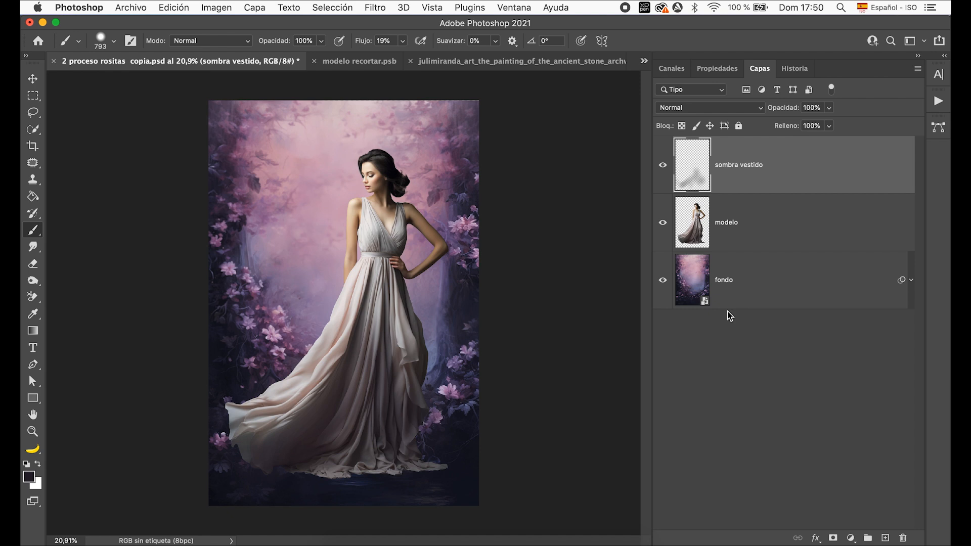
# Convert the modelo layer to a smart object.
pyautogui.click(818, 234)
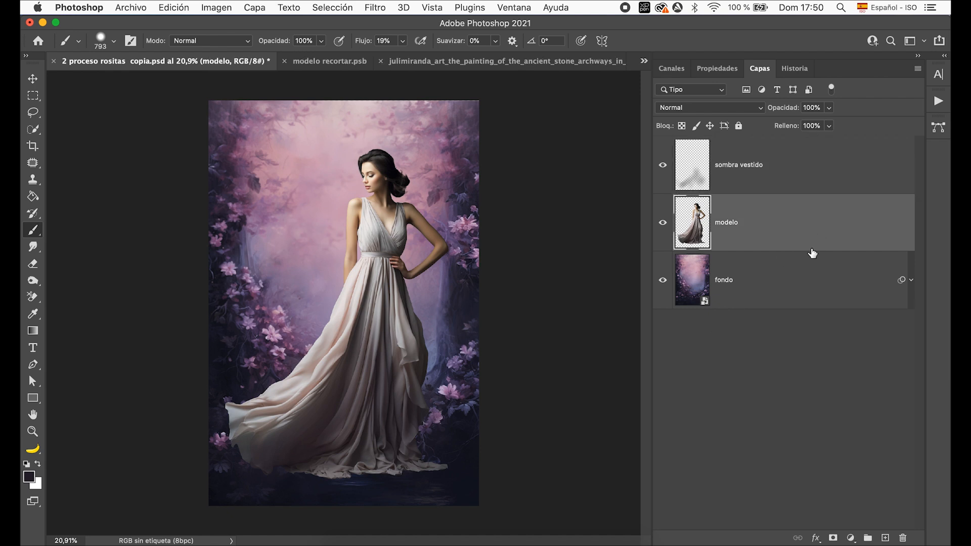
pyautogui.rightClick(817, 234)
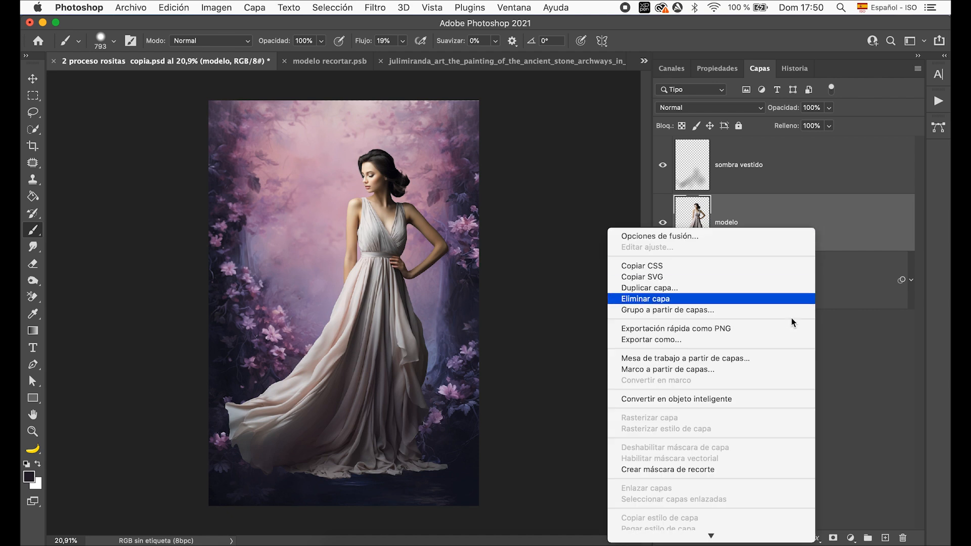
pyautogui.click(760, 399)
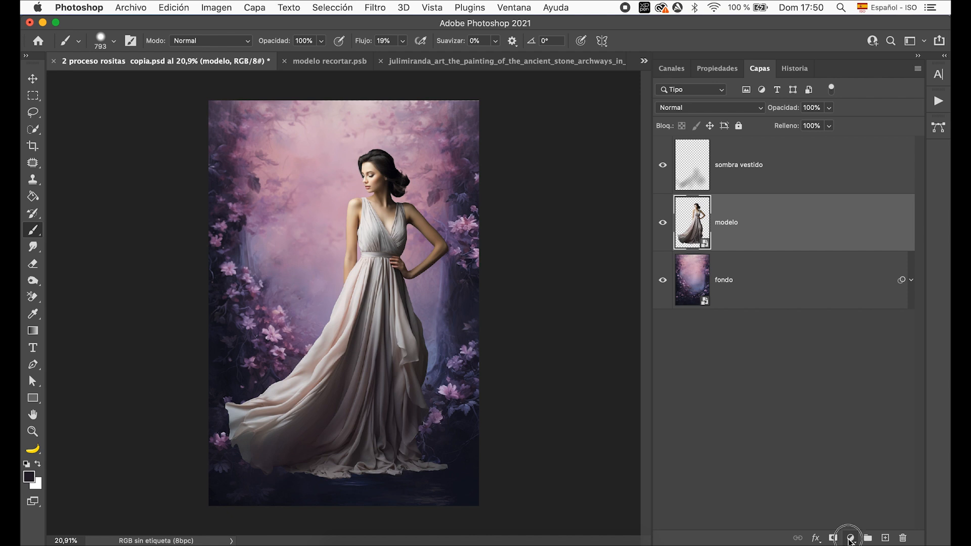
# Add a Curves adjustment clipped to the modelo layer and raise the midtones from input 105 to output 143.
pyautogui.click(851, 539)
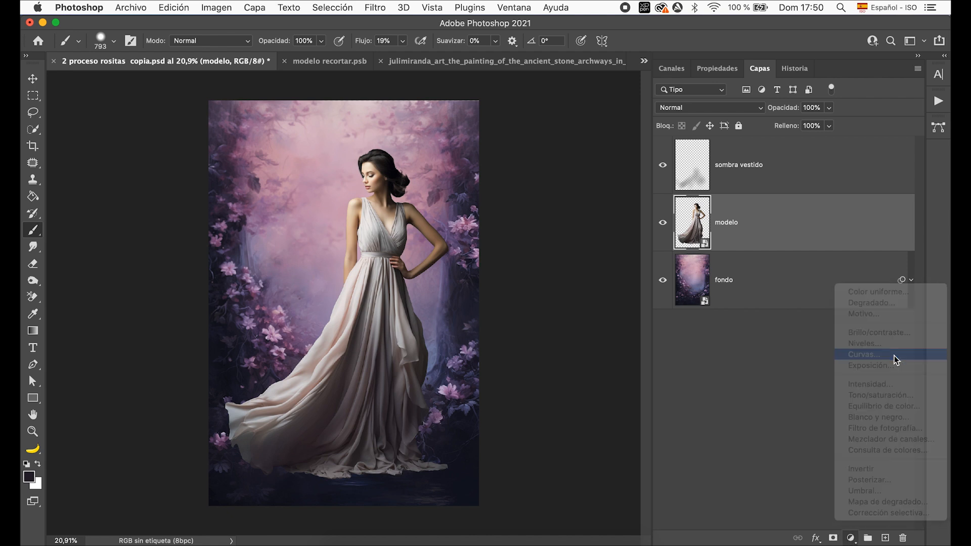
pyautogui.click(894, 356)
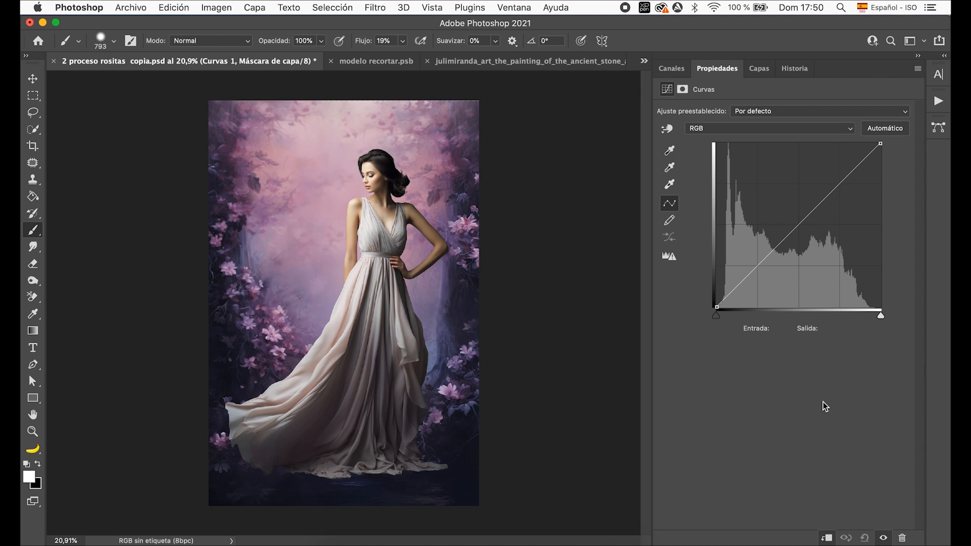
pyautogui.moveTo(796, 228); pyautogui.dragTo(784, 214)
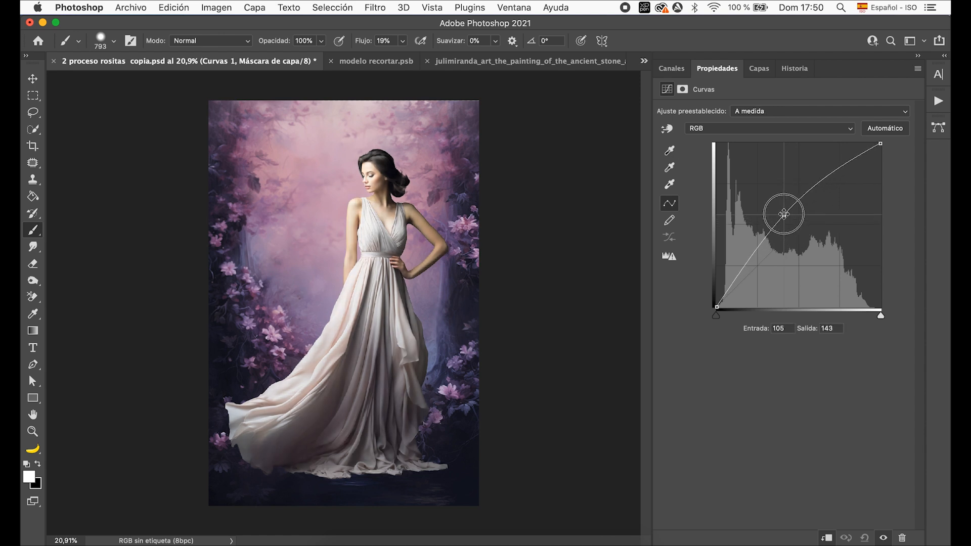
pyautogui.click(758, 70)
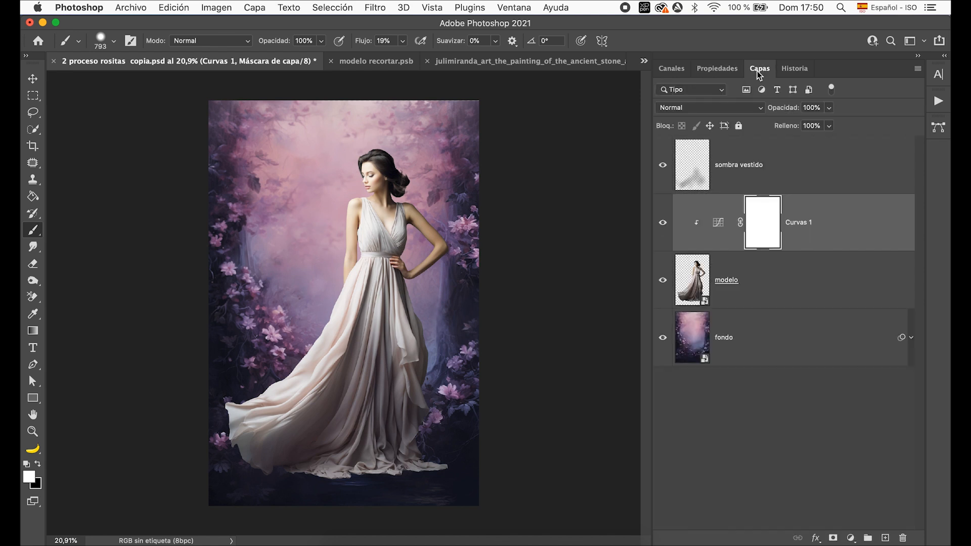
# Invert the Curves 1 mask to black and set the brush to 76 px with 0% hardness.
pyautogui.press('super+i')
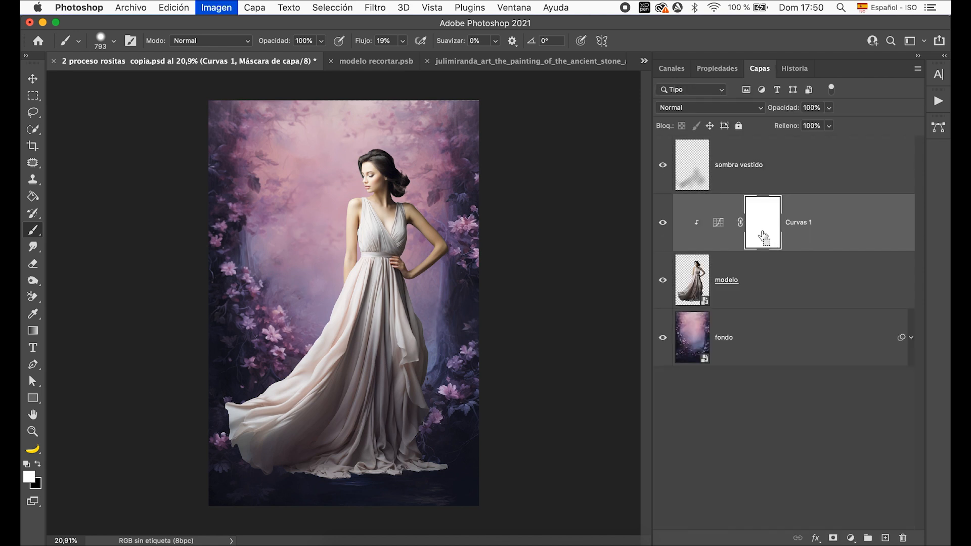
pyautogui.scroll(5, 429, 240)
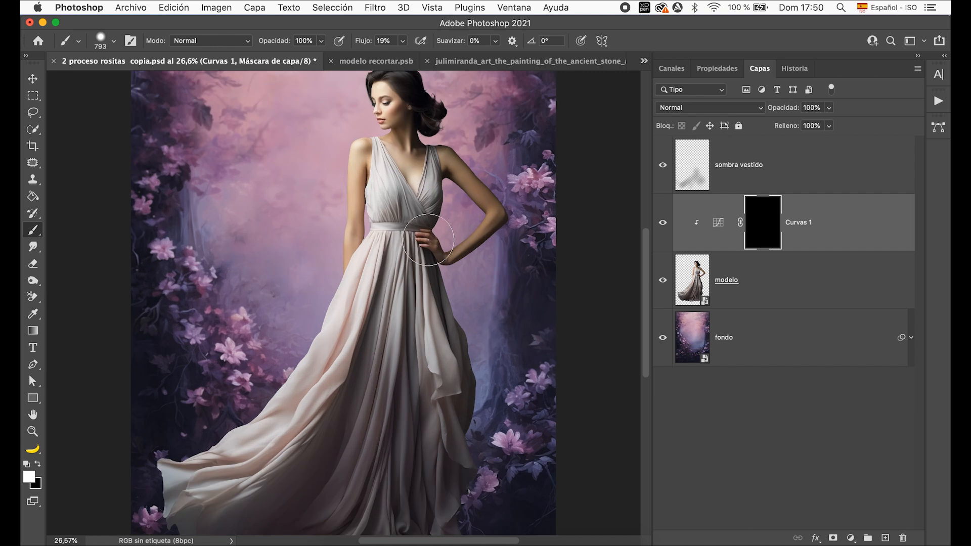
pyautogui.click(114, 40)
pyautogui.moveTo(116, 81)
pyautogui.mouseDown()
pyautogui.moveTo(126, 110)
pyautogui.moveTo(93, 110)
pyautogui.mouseUp()
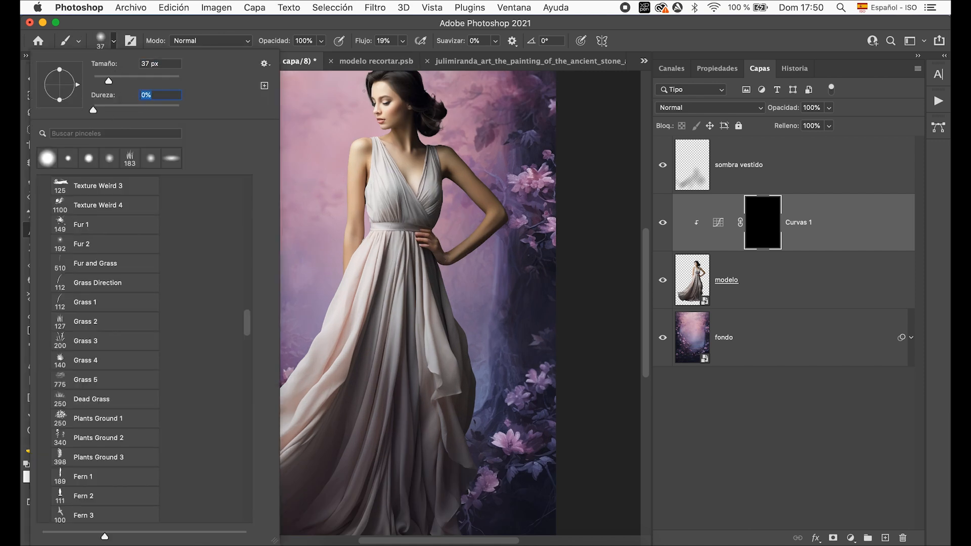
pyautogui.moveTo(132, 69); pyautogui.dragTo(158, 74)
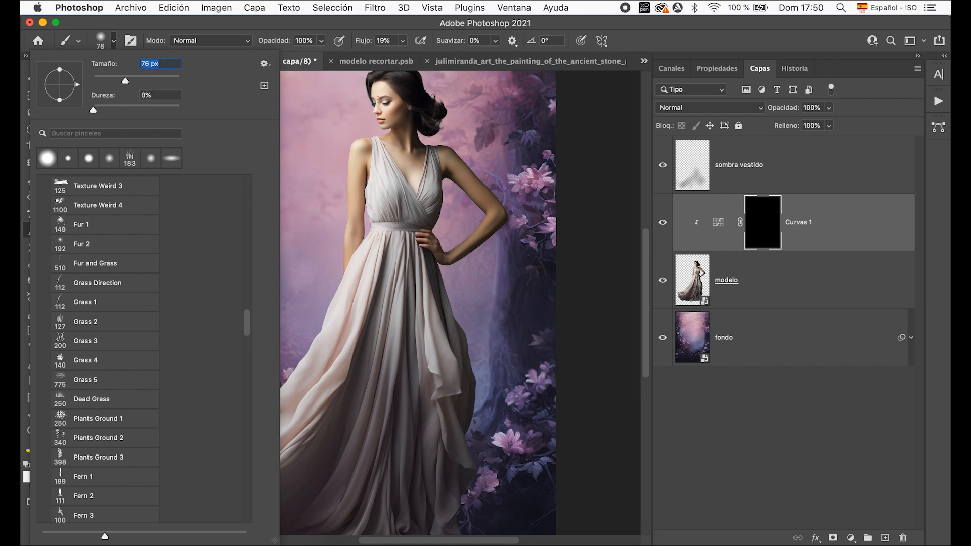
pyautogui.scroll(5, 376, 145)
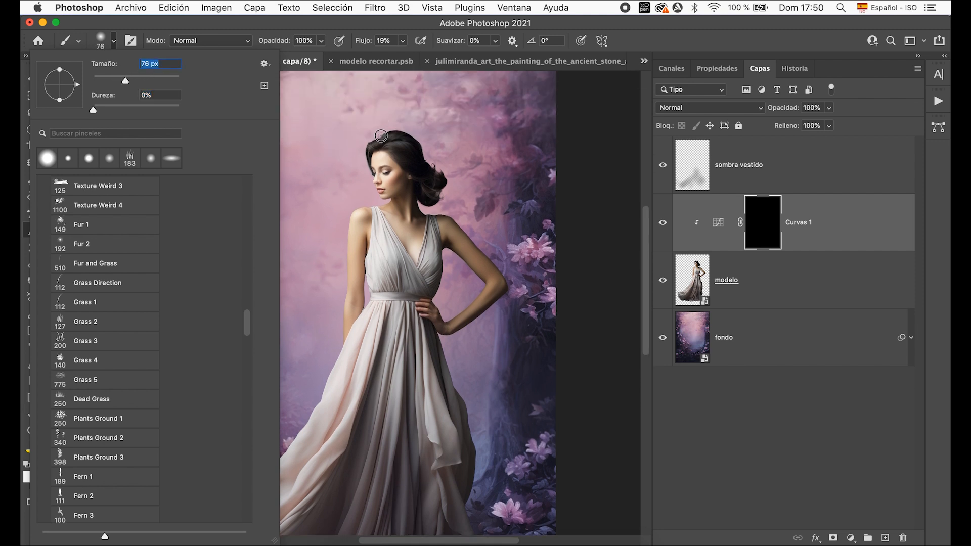
pyautogui.click(381, 136)
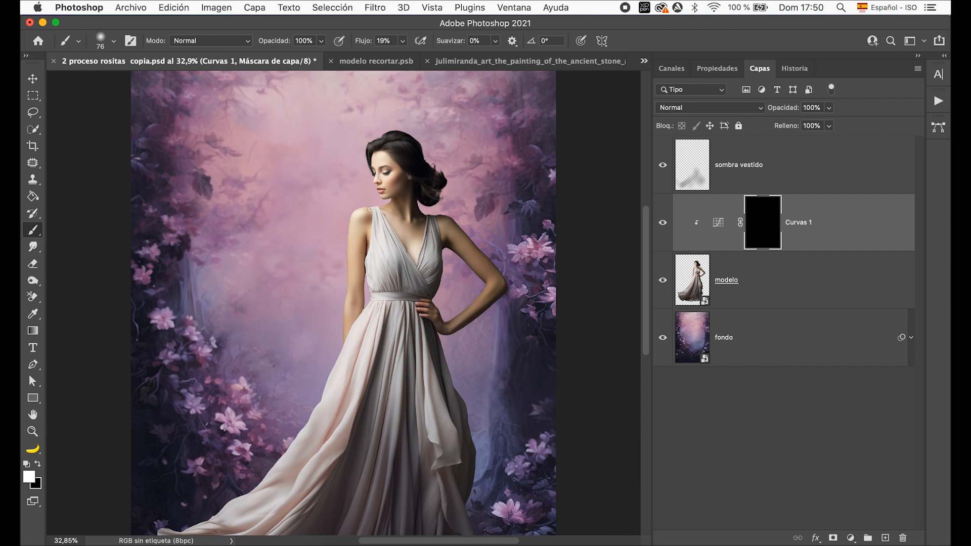
# Paint white on the Curves 1 mask along the model's light-facing edges, enlarging the brush to 133 px, and compare before and after.
pyautogui.moveTo(355, 245); pyautogui.dragTo(365, 246)
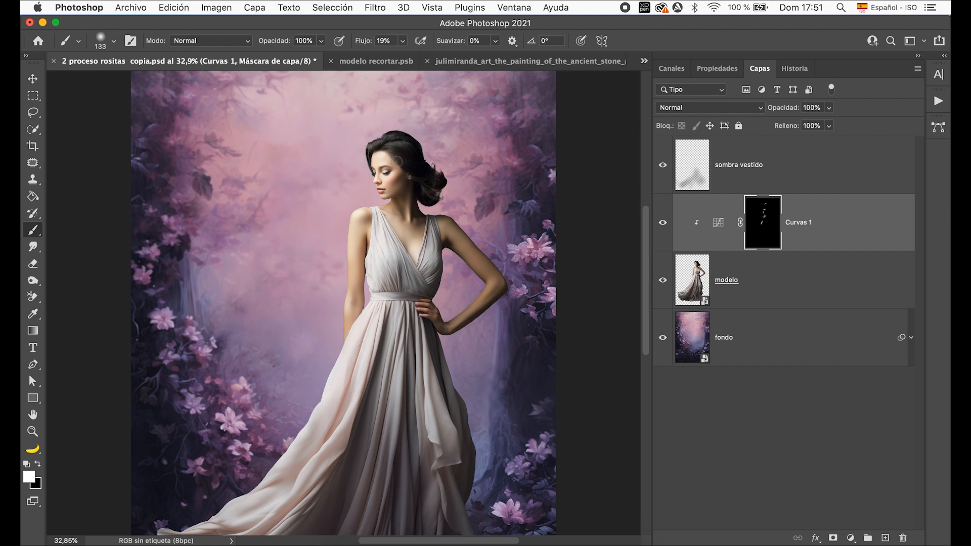
pyautogui.click(661, 227)
pyautogui.click(657, 225)
# Raise the red channel of Curves 1 from input 111 to output 131, then compare with the adjustment hidden.
pyautogui.doubleClick(720, 228)
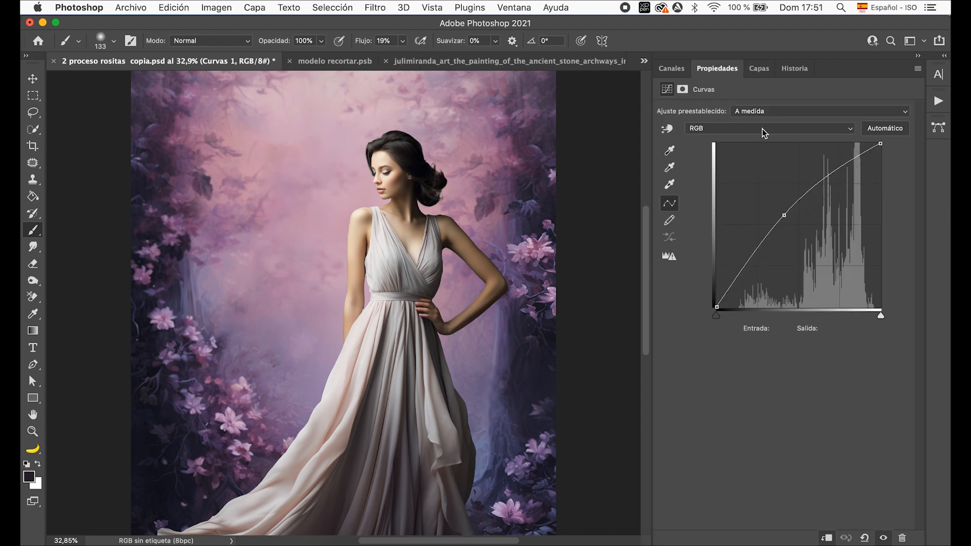
pyautogui.click(764, 130)
pyautogui.click(798, 213)
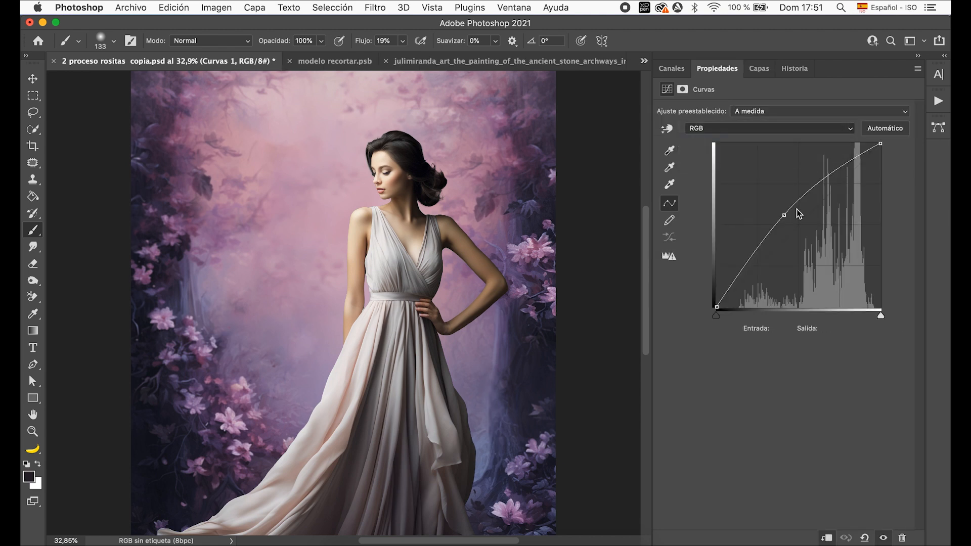
pyautogui.hotkey('alt', '3')
pyautogui.moveTo(793, 232); pyautogui.dragTo(759, 188)
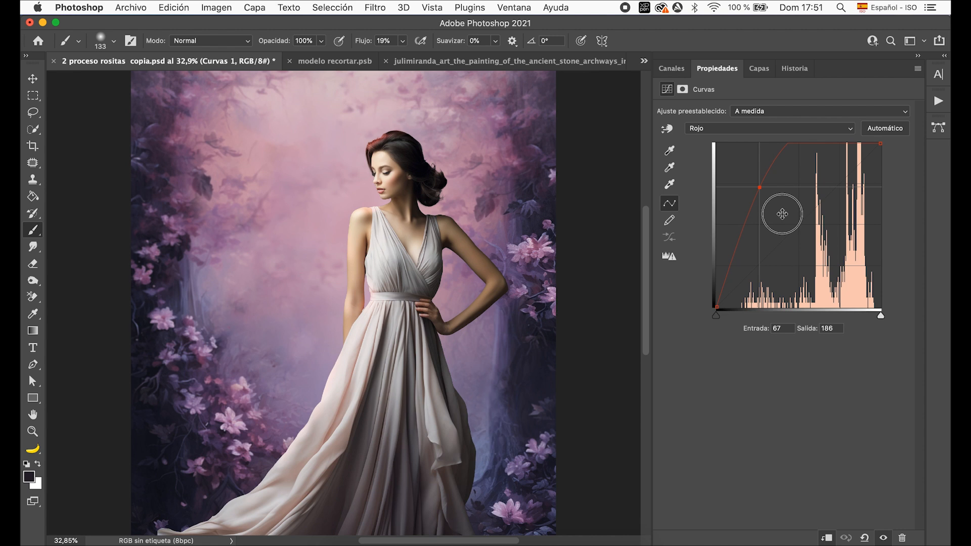
pyautogui.press('BackSpace')
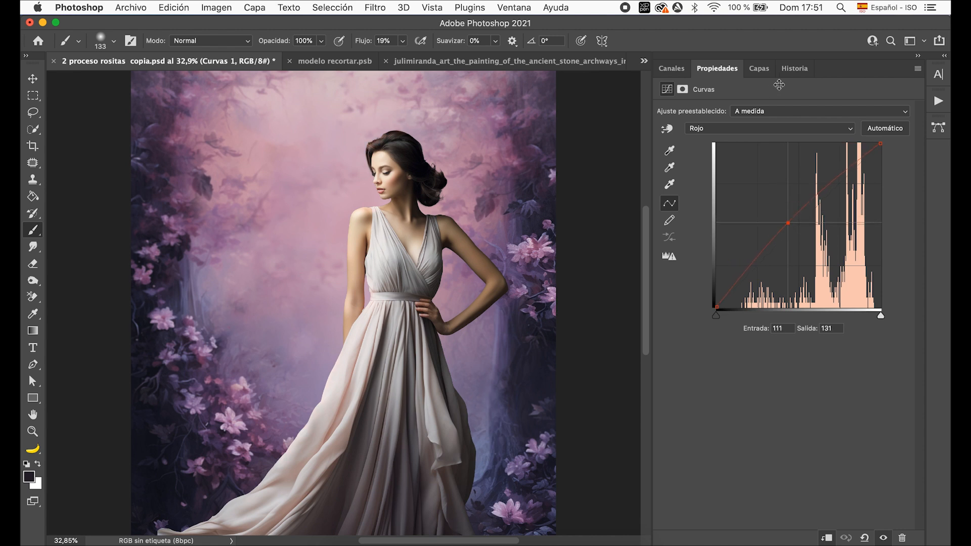
pyautogui.click(758, 69)
pyautogui.click(663, 224)
pyautogui.click(663, 223)
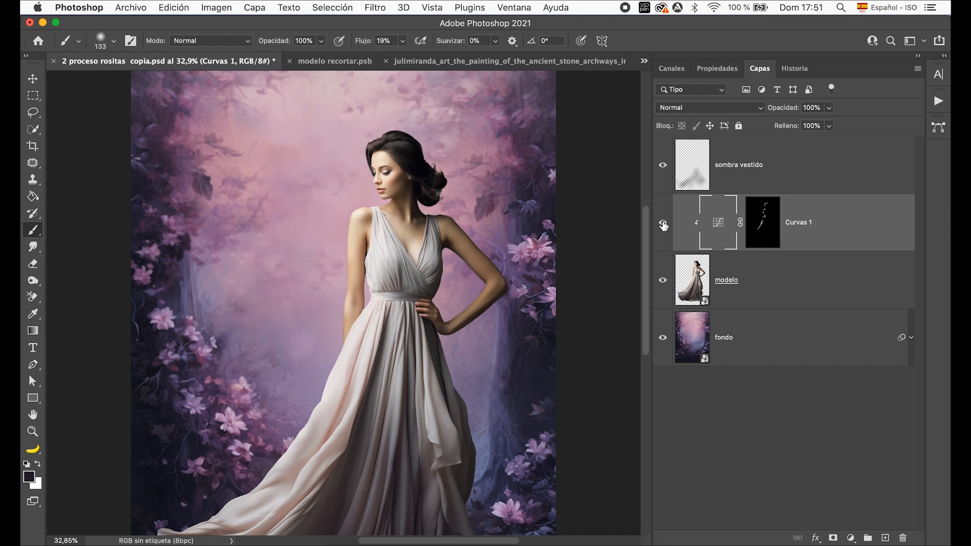
# Rename the Curves 1 adjustment layer as rim.
pyautogui.doubleClick(801, 222)
pyautogui.write('rim')
pyautogui.press('Return')
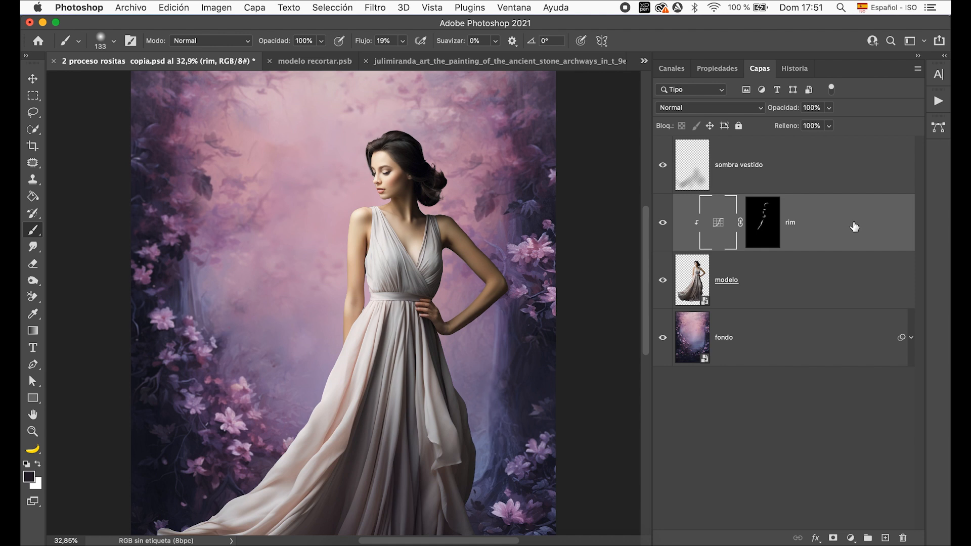
# Check the whole composition and switch to the document flowers lila copia.psb.
pyautogui.scroll(-1, 519, 248)
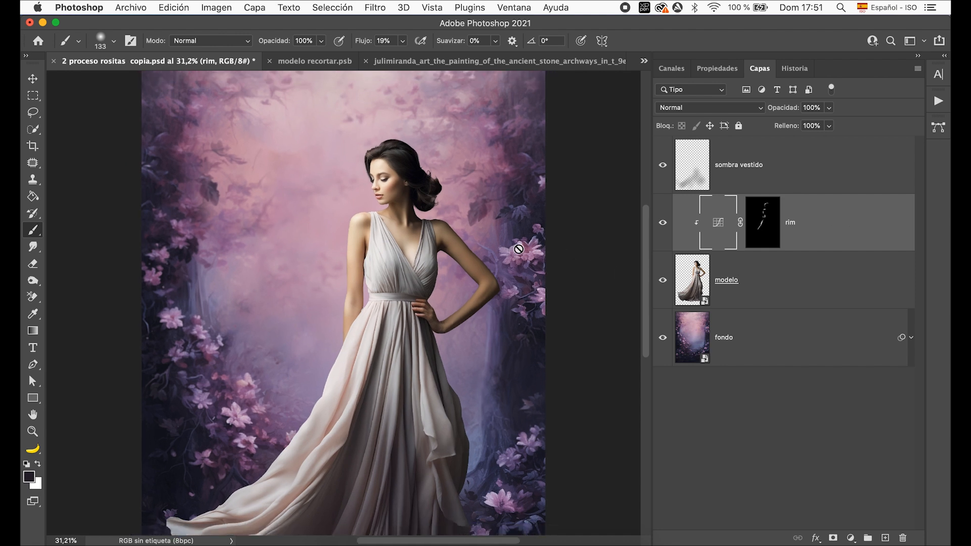
pyautogui.scroll(-3, 519, 249)
pyautogui.scroll(-2, 519, 249)
pyautogui.hscroll(-1, 519, 249)
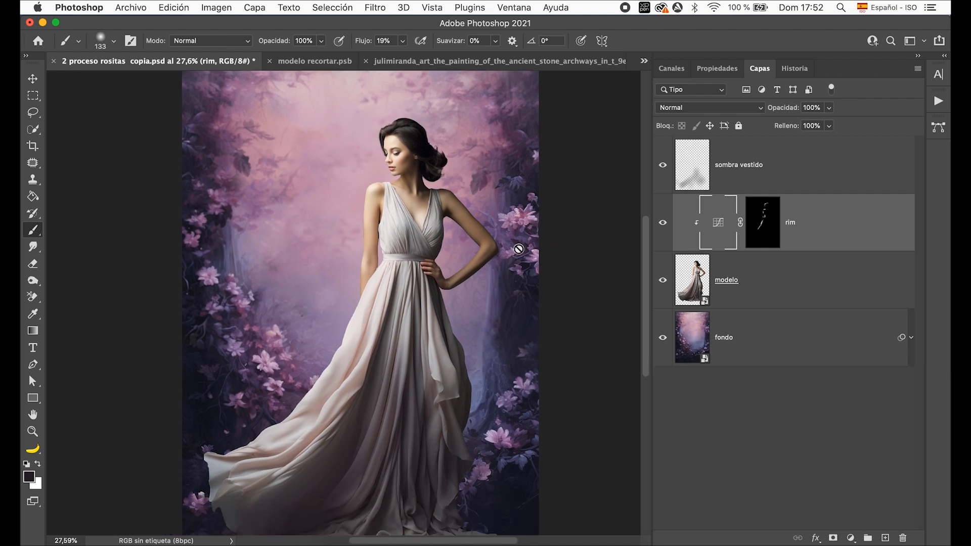
pyautogui.scroll(-2, 519, 251)
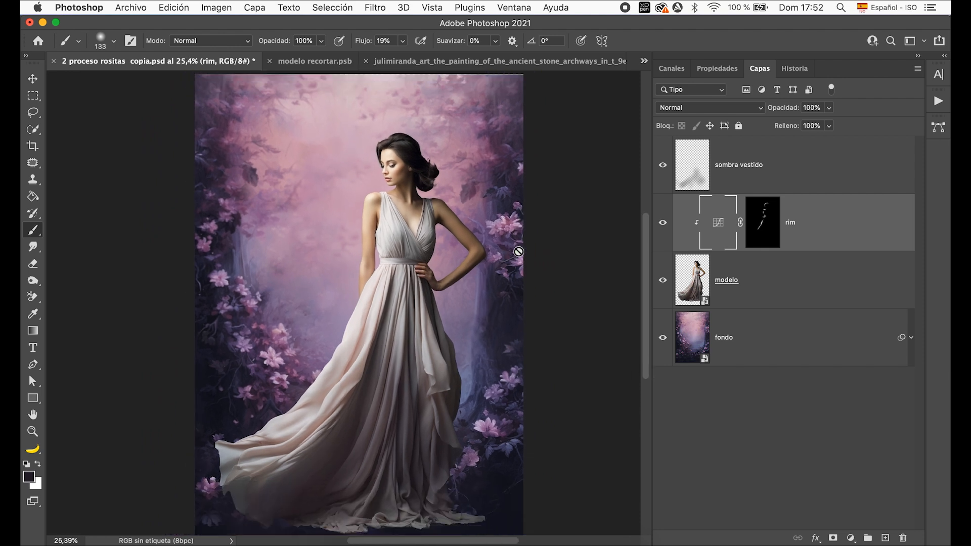
pyautogui.click(644, 61)
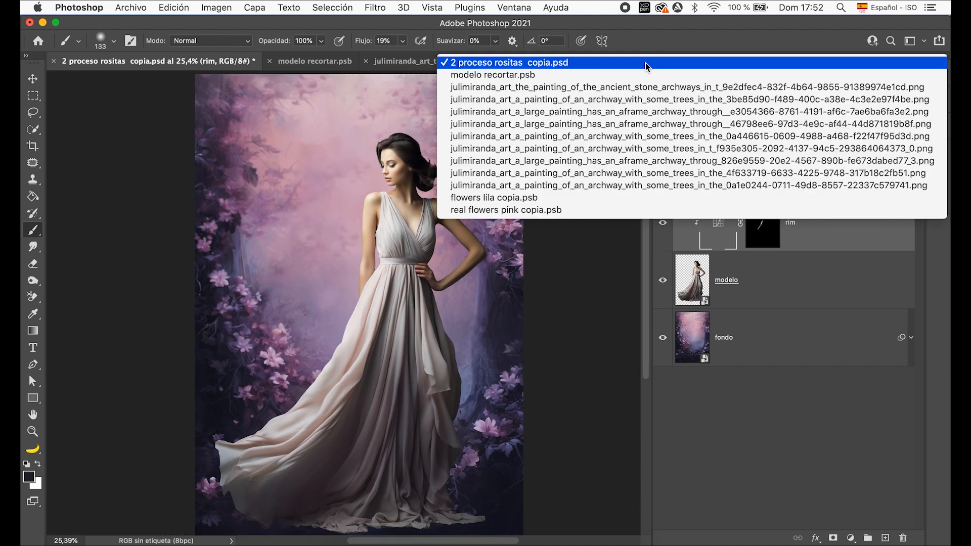
pyautogui.click(641, 198)
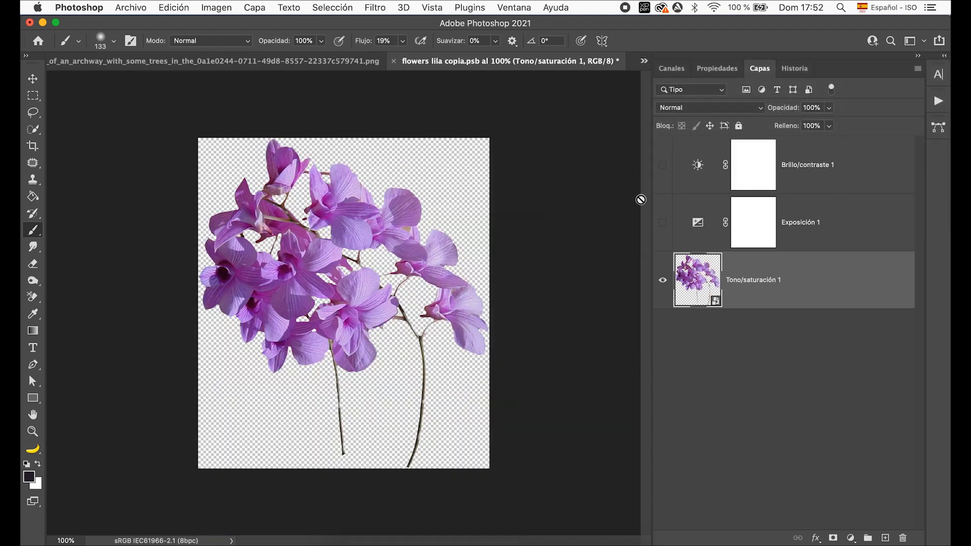
# Show the Exposición 1 adjustment, delete the Brillo/contraste 1 layer, and select the Tono/saturación 1 flower layer.
pyautogui.click(670, 223)
pyautogui.click(663, 166)
pyautogui.click(868, 183)
pyautogui.press('Delete')
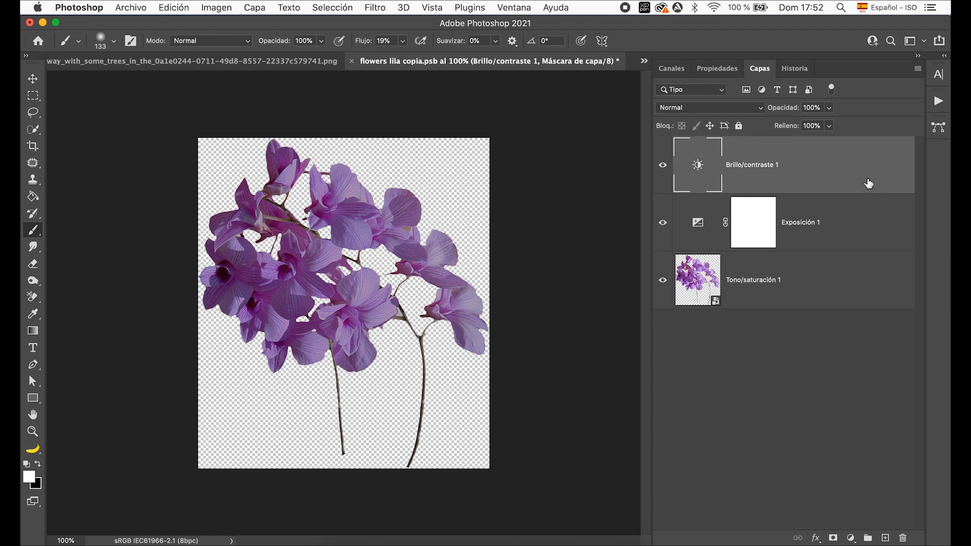
pyautogui.press('Delete')
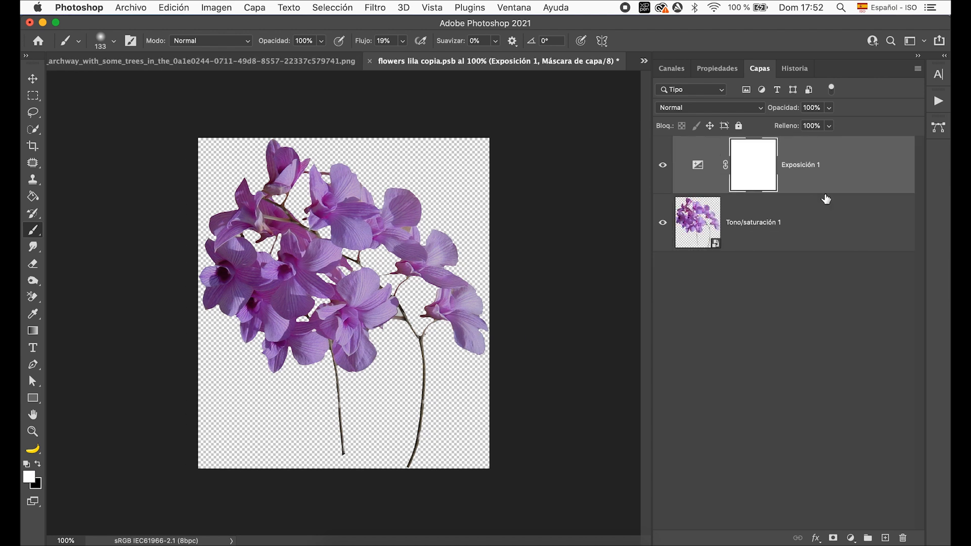
pyautogui.click(845, 220)
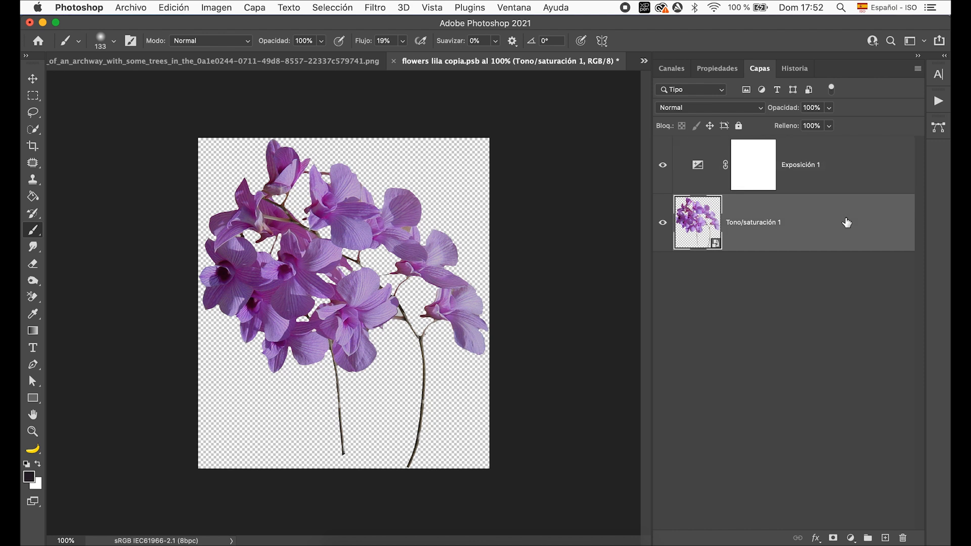
# Compare the lilac flowers with and without the Exposición 1 adjustment, then merge it with the Tono/saturación 1 layer.
pyautogui.click(668, 164)
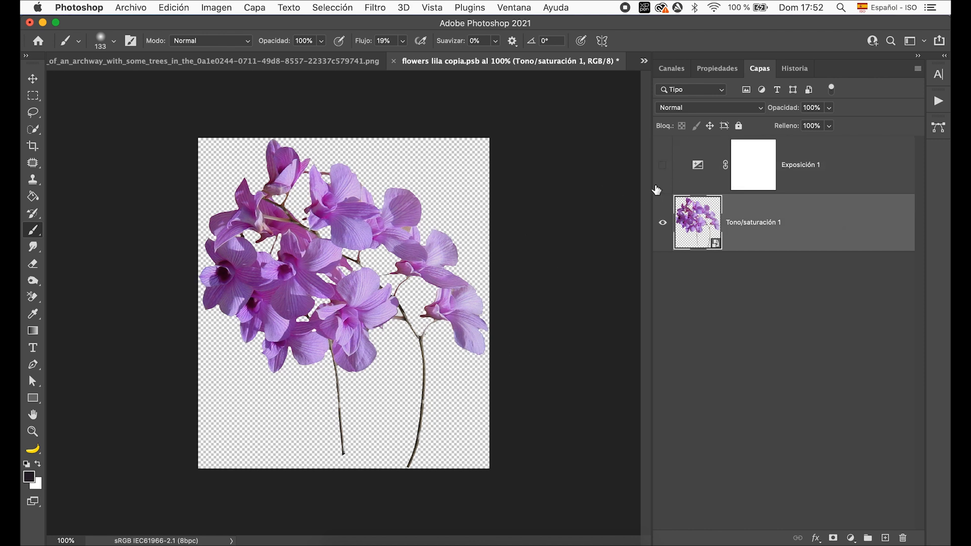
pyautogui.click(662, 165)
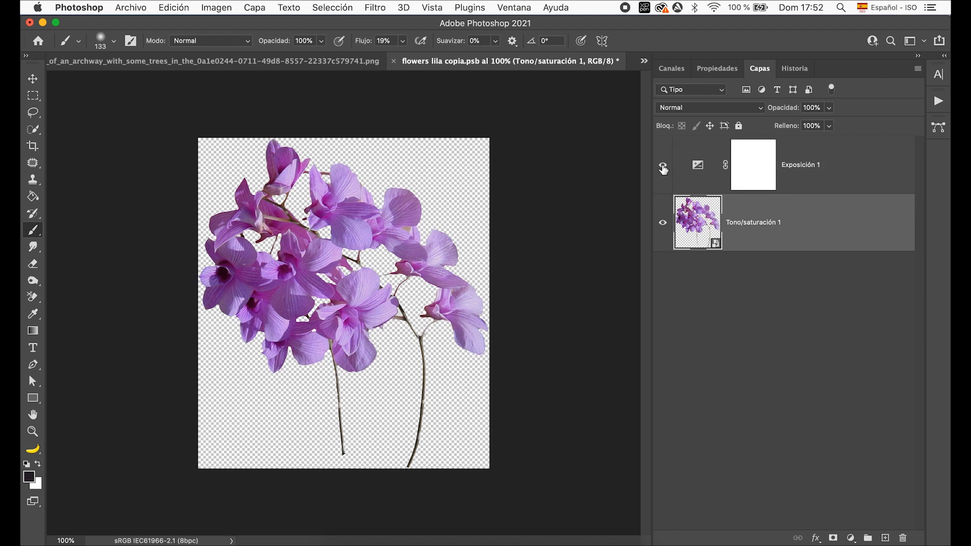
pyautogui.rightClick(824, 177)
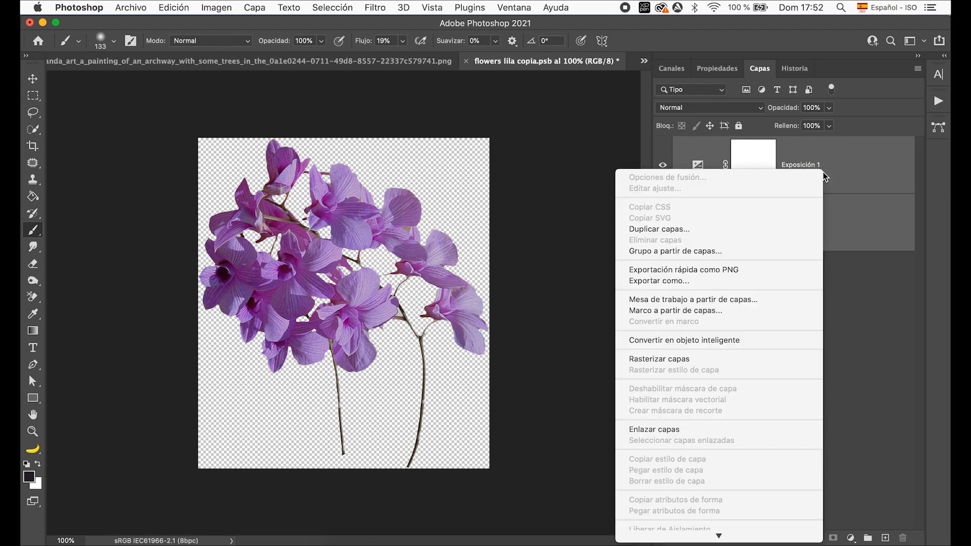
pyautogui.moveTo(746, 535)
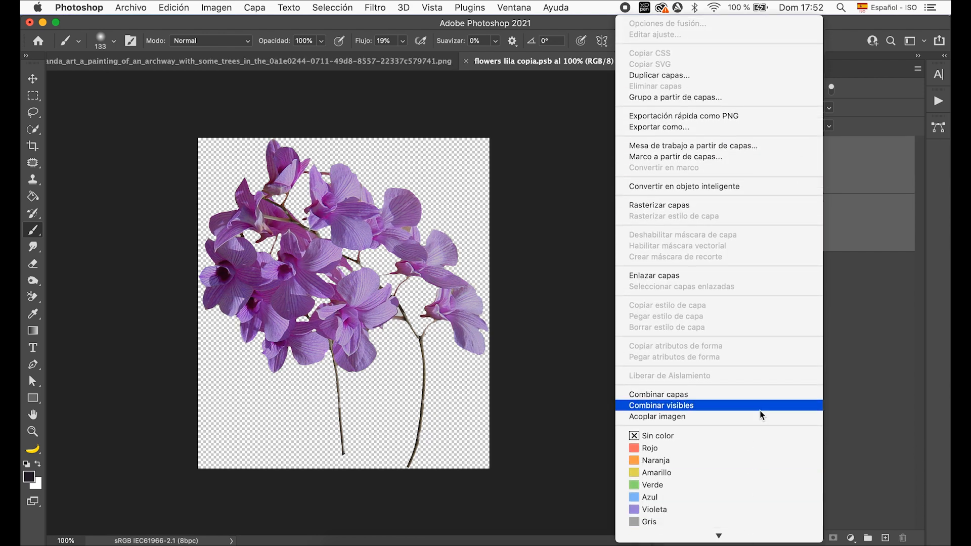
pyautogui.click(745, 395)
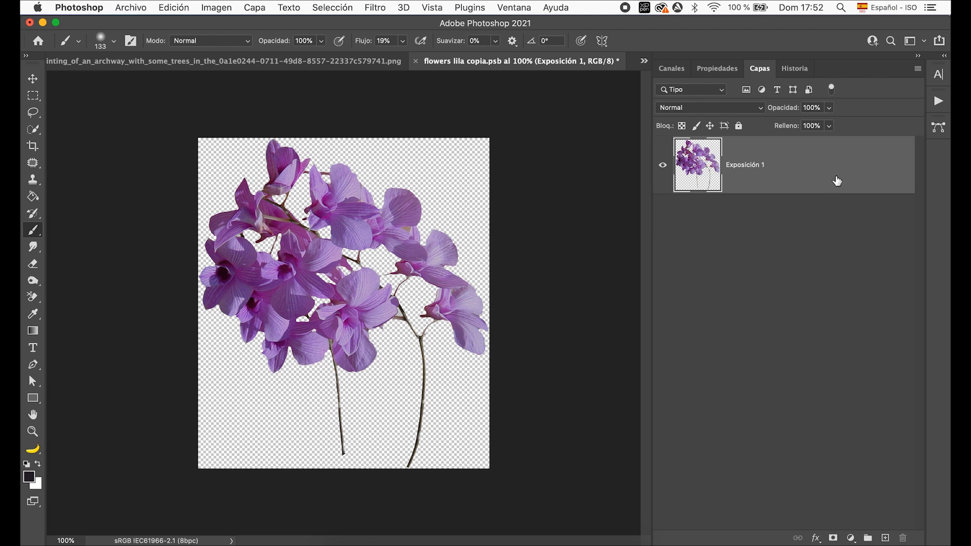
# Paste the merged lilac flowers into 2 proceso rositas copia.psd, above the rim layer.
pyautogui.click(644, 62)
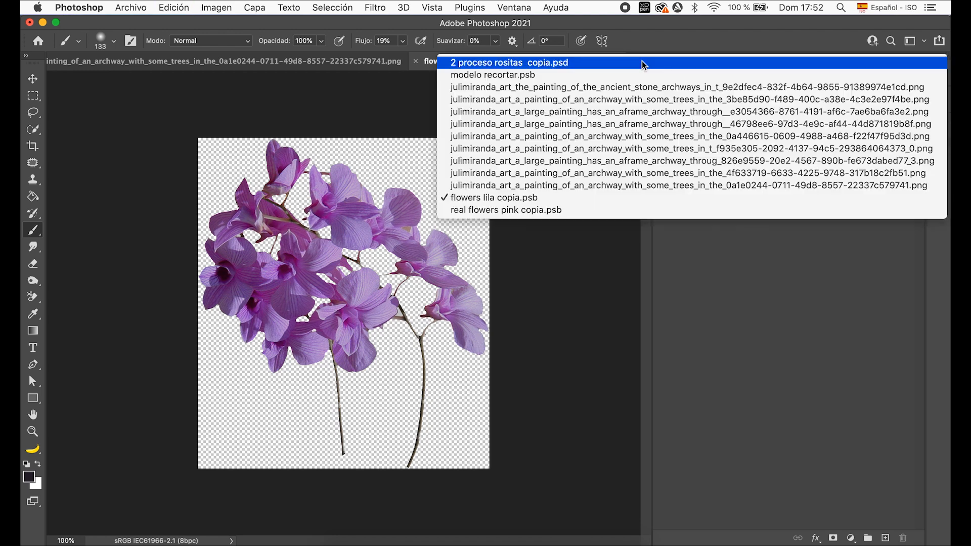
pyautogui.click(635, 67)
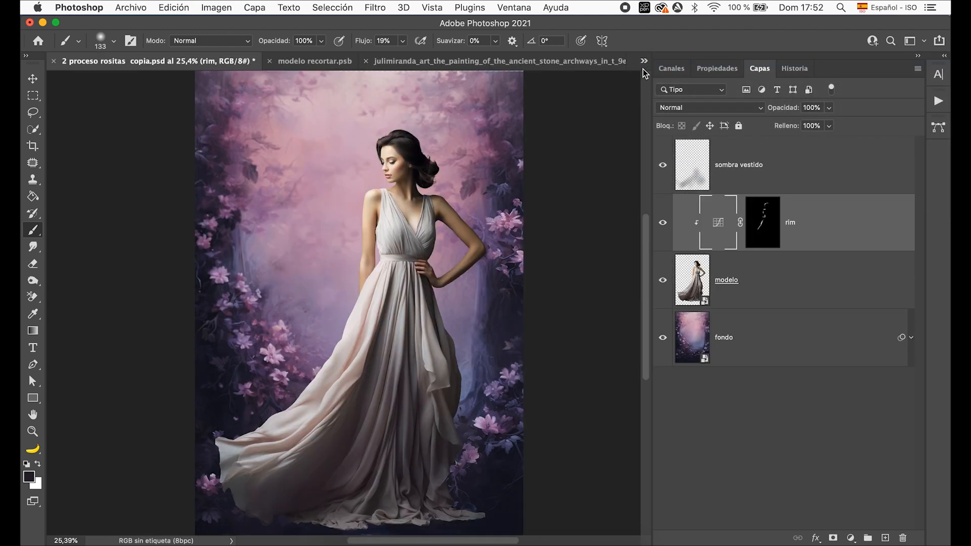
pyautogui.press('super+v')
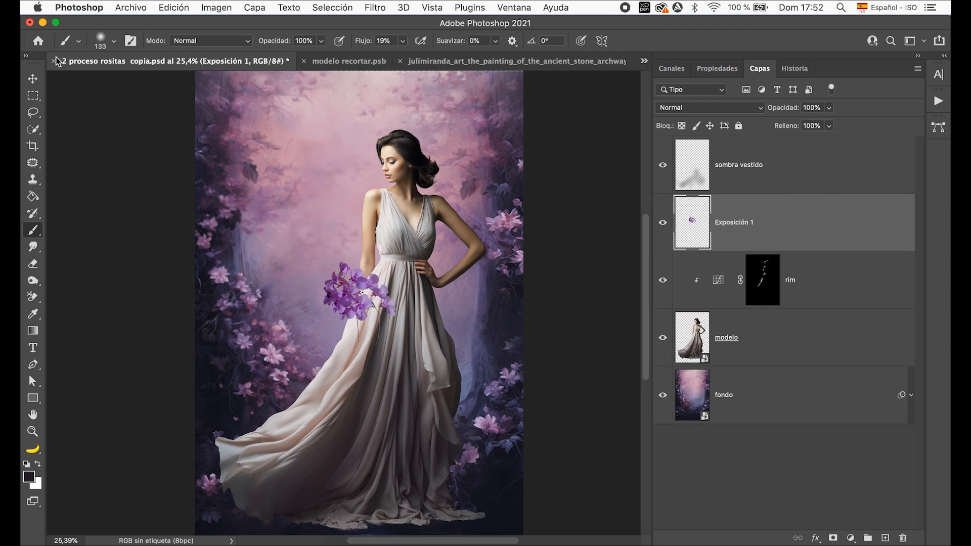
# Place the lilac flowers behind the left tail of the dress, below the modelo layer, and scale them down slightly.
pyautogui.click(32, 79)
pyautogui.click(377, 295)
pyautogui.moveTo(376, 296); pyautogui.dragTo(265, 416)
pyautogui.moveTo(835, 231); pyautogui.dragTo(830, 360)
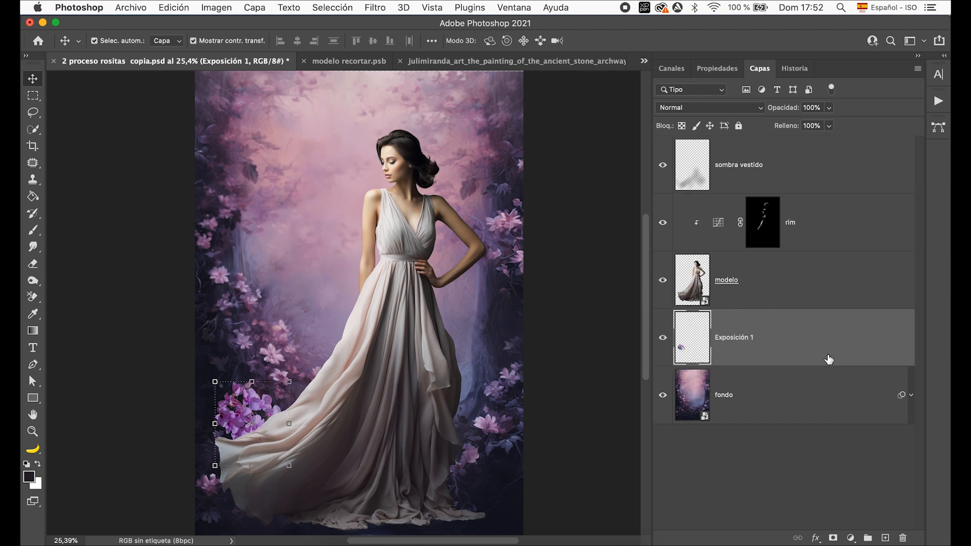
pyautogui.moveTo(291, 383); pyautogui.dragTo(264, 401)
# Duplicate the lilac flower layer and move the copy behind the right side of the dress.
pyautogui.click(816, 357)
pyautogui.press('super+j')
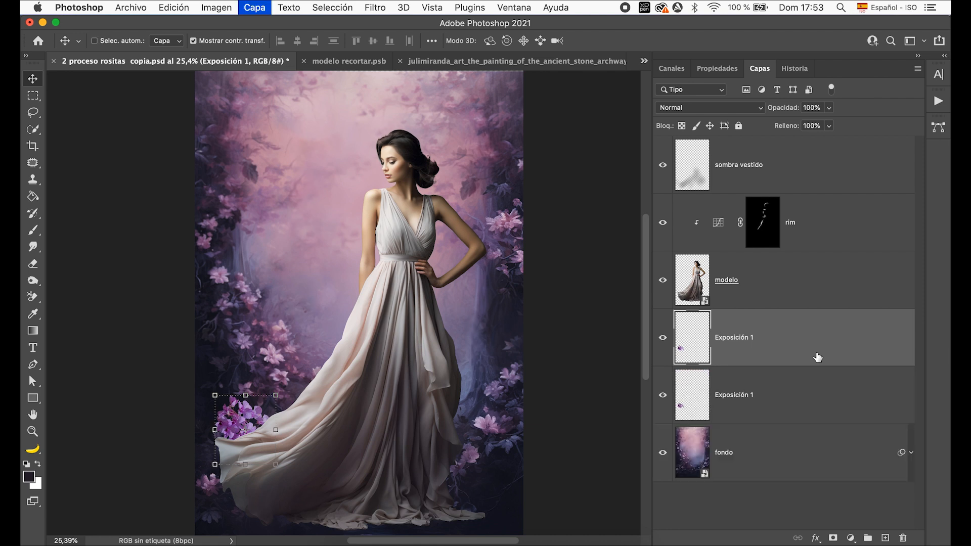
pyautogui.moveTo(266, 410); pyautogui.dragTo(475, 425)
pyautogui.moveTo(476, 415); pyautogui.dragTo(477, 415)
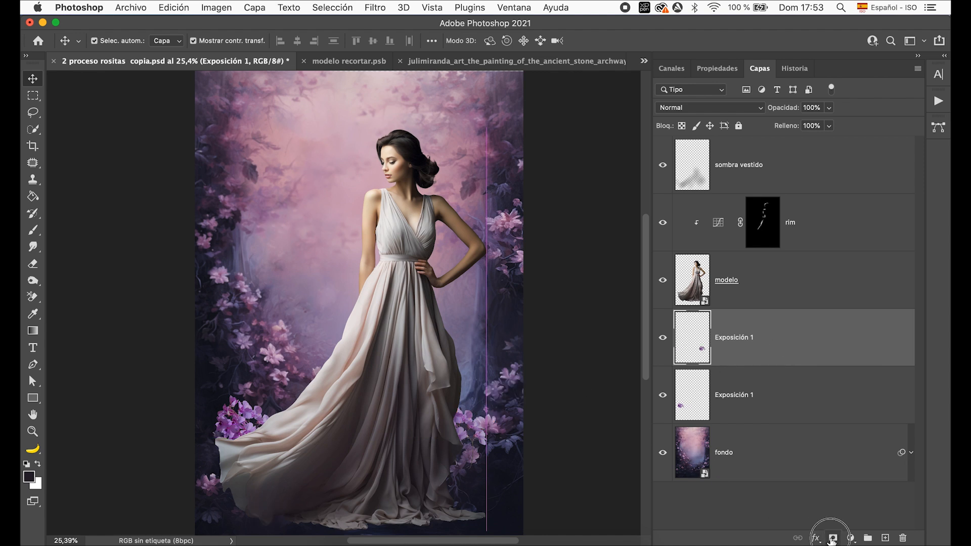
# Add a mask to the right-hand flower copy and paint black over its lower right area with the Brush tool.
pyautogui.press('x')
pyautogui.click(33, 231)
pyautogui.press('x')
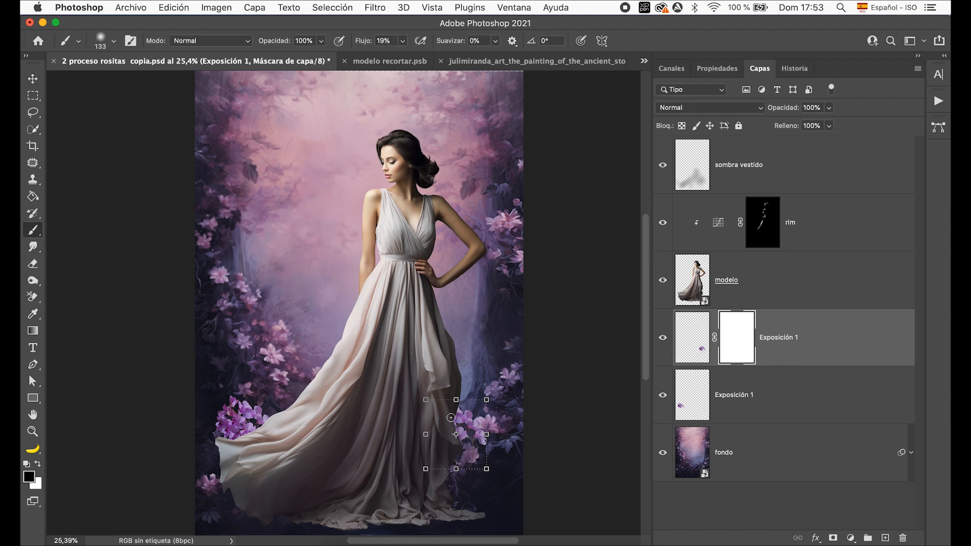
pyautogui.moveTo(482, 453)
pyautogui.mouseDown()
pyautogui.moveTo(461, 458)
pyautogui.moveTo(470, 460)
pyautogui.moveTo(478, 445)
pyautogui.moveTo(465, 449)
pyautogui.moveTo(472, 462)
pyautogui.mouseUp()
# Inspect the blended flowers on both sides of the dress, then group the two Exposición 1 layers.
pyautogui.scroll(3, 545, 443)
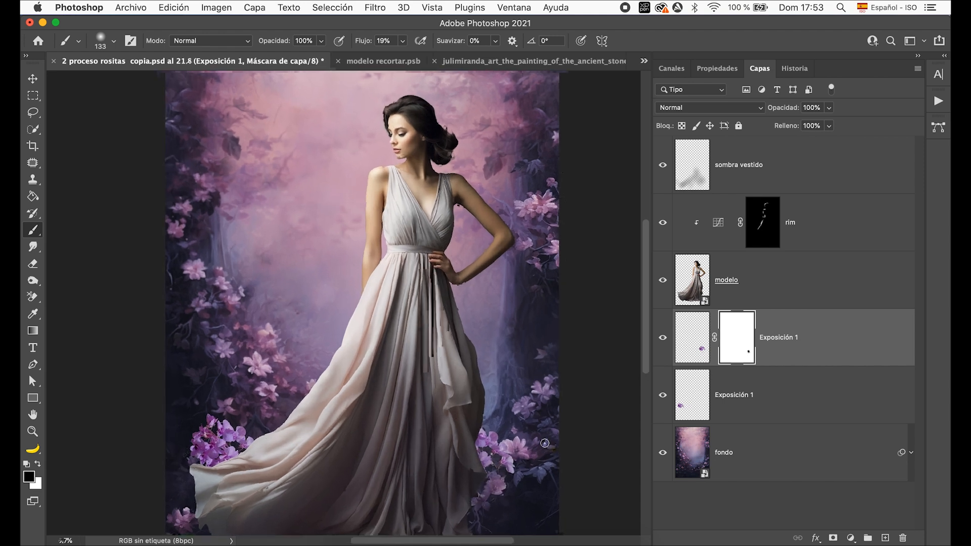
pyautogui.scroll(4, 545, 443)
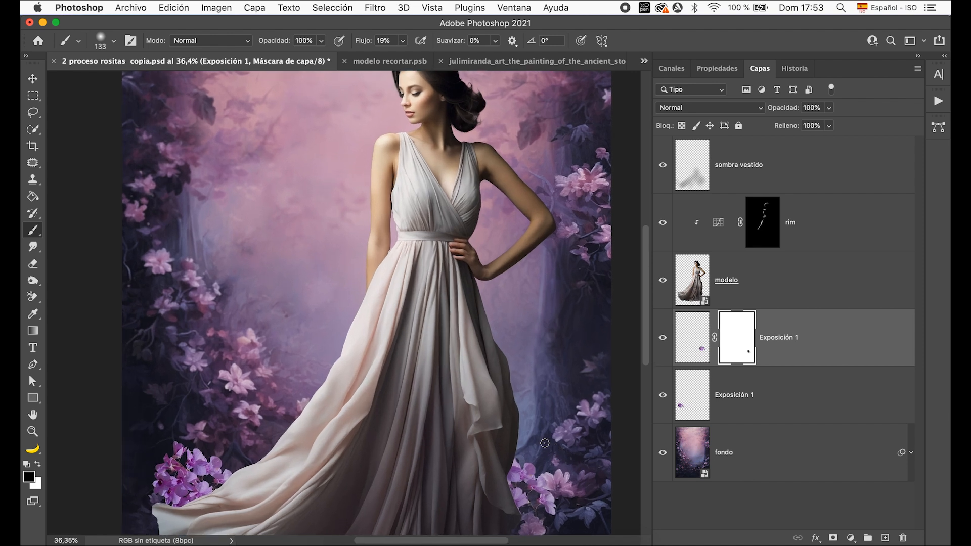
pyautogui.scroll(1, 544, 443)
pyautogui.scroll(3, 590, 142)
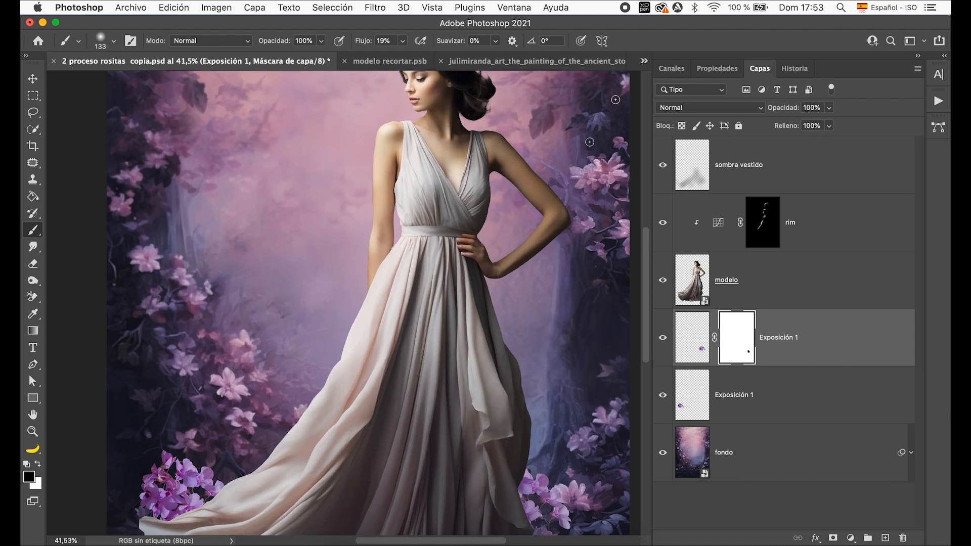
pyautogui.scroll(2, 590, 142)
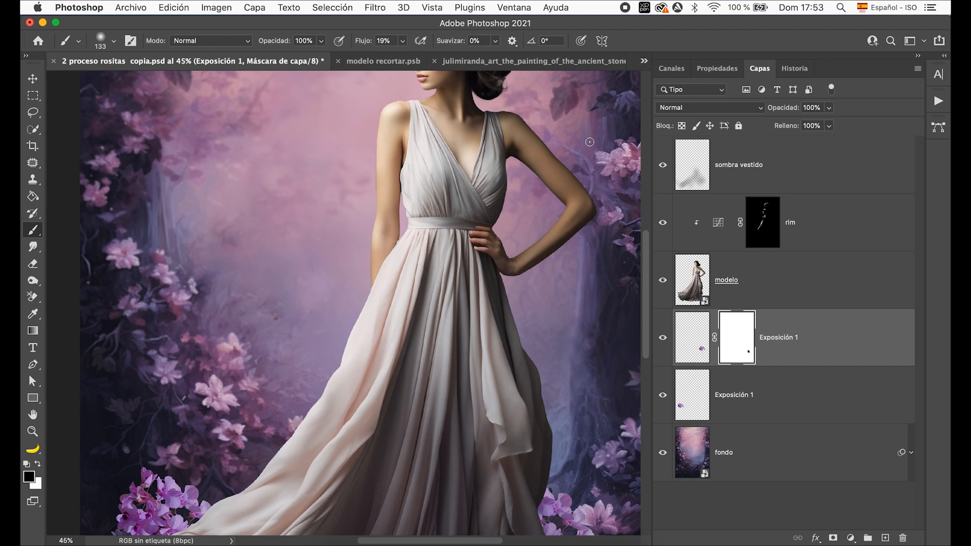
pyautogui.scroll(-4, 590, 142)
pyautogui.scroll(-2, 589, 143)
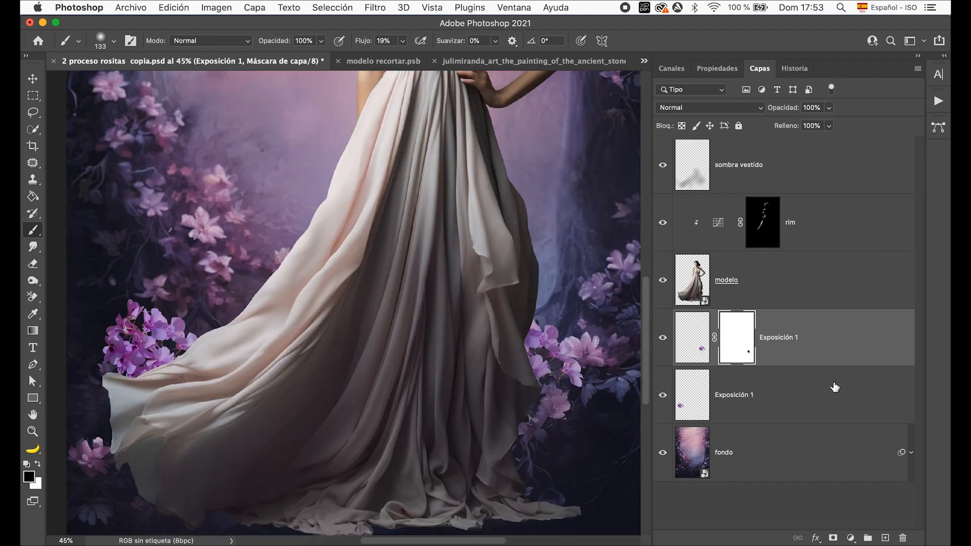
pyautogui.click(835, 387)
pyautogui.click(868, 540)
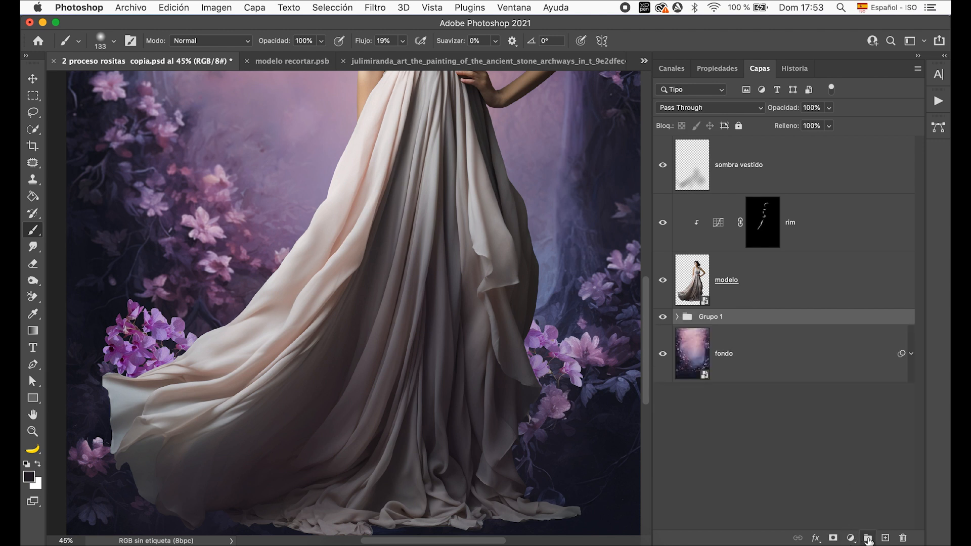
# Add a Brightness/Contrast adjustment clipped to Grupo 1, with reduced brightness and increased contrast.
pyautogui.click(851, 538)
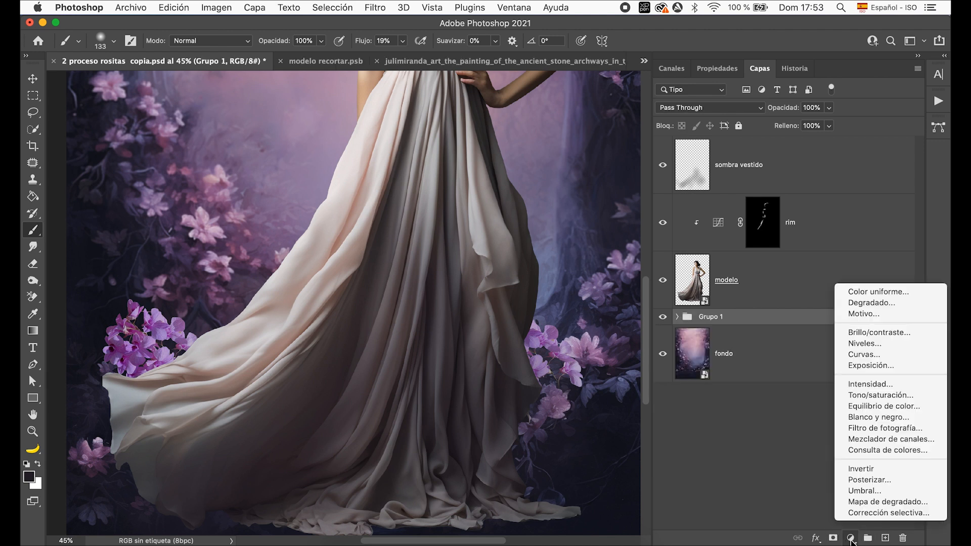
pyautogui.click(877, 333)
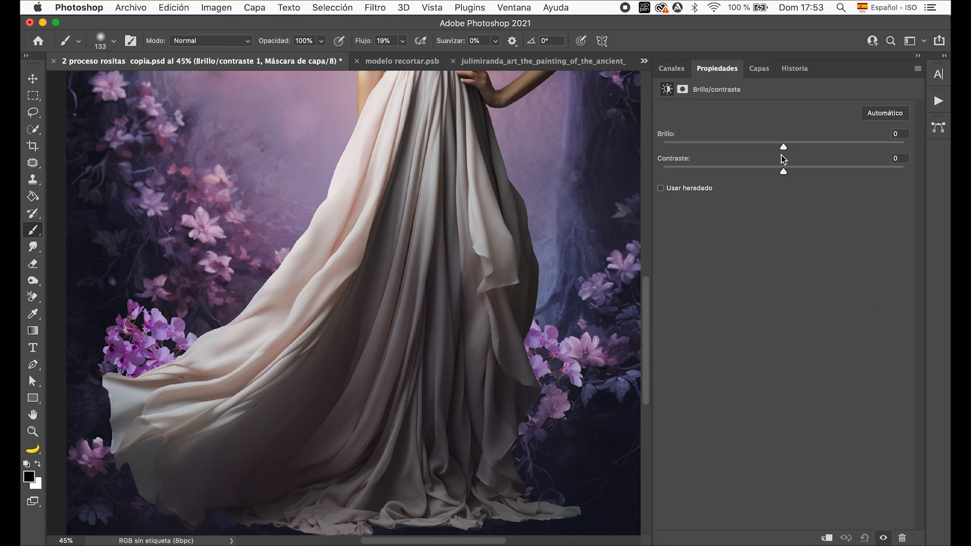
pyautogui.moveTo(784, 147); pyautogui.dragTo(749, 148)
pyautogui.click(826, 537)
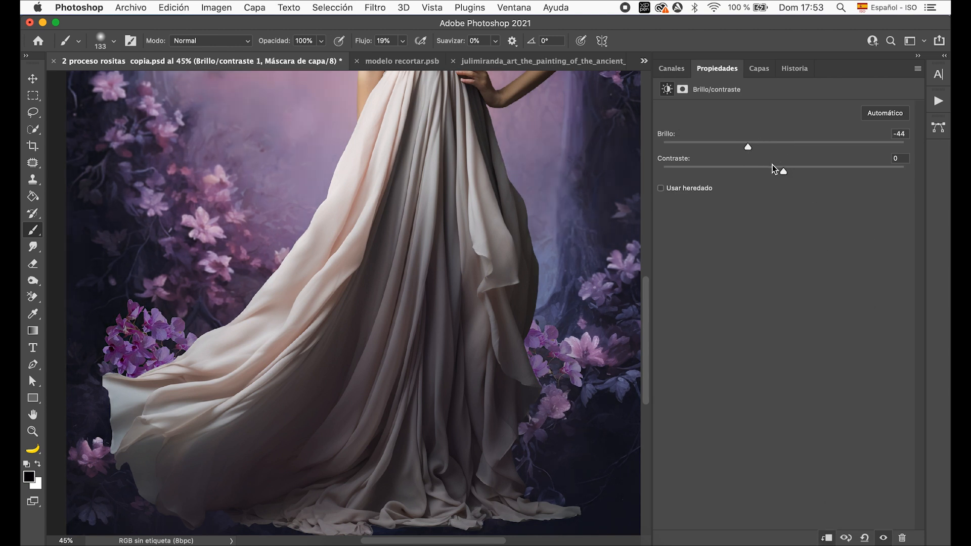
pyautogui.moveTo(784, 172); pyautogui.dragTo(816, 173)
pyautogui.moveTo(747, 145)
pyautogui.mouseDown()
pyautogui.moveTo(757, 150)
pyautogui.moveTo(735, 148)
pyautogui.moveTo(753, 152)
pyautogui.mouseUp()
pyautogui.click(760, 70)
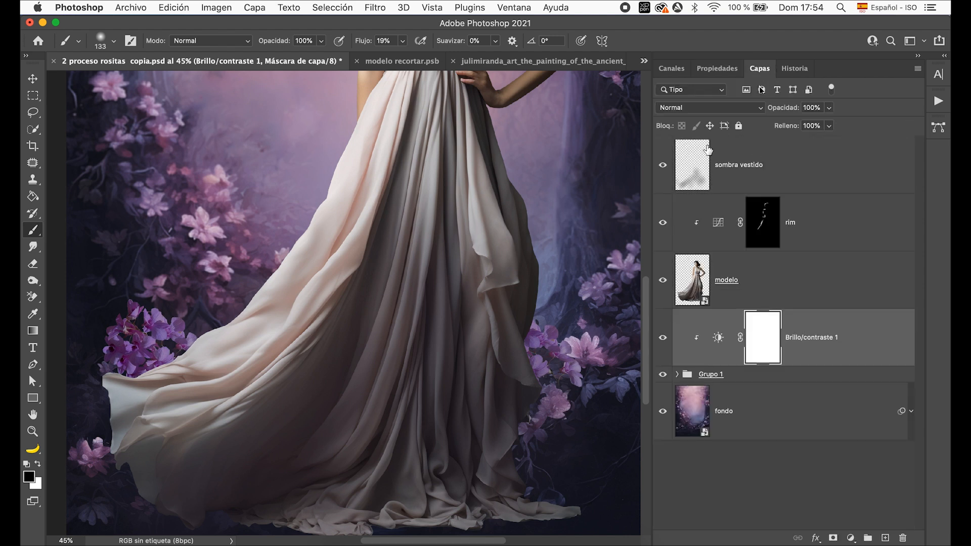
# Copy the pink flowers from real flowers pink copia.psb into 2 proceso rositas copia.psd, above the rim layer.
pyautogui.click(644, 62)
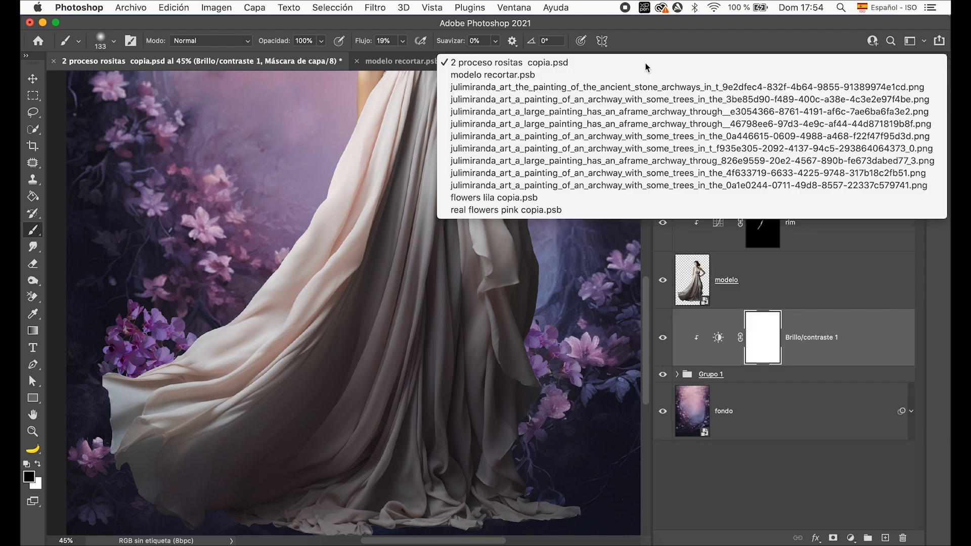
pyautogui.click(661, 212)
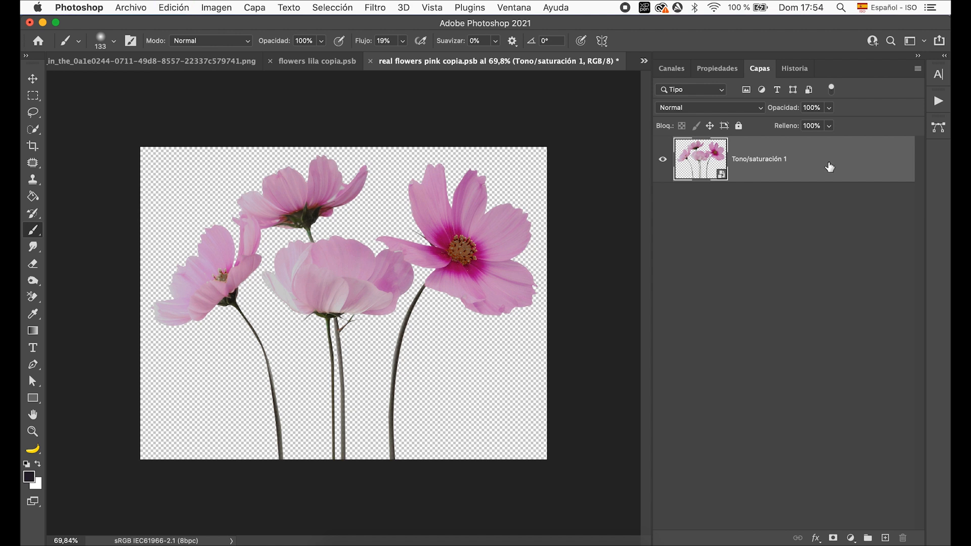
pyautogui.click(644, 62)
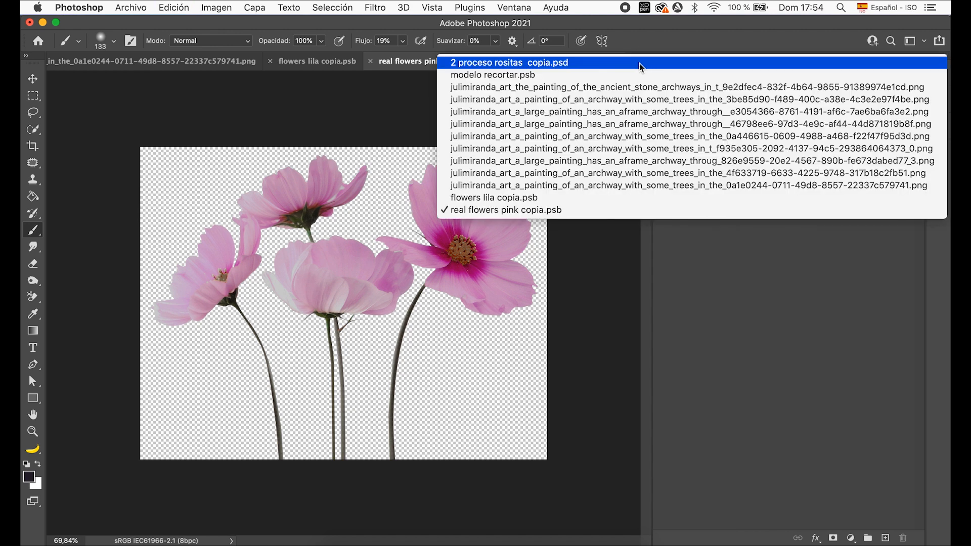
pyautogui.click(640, 63)
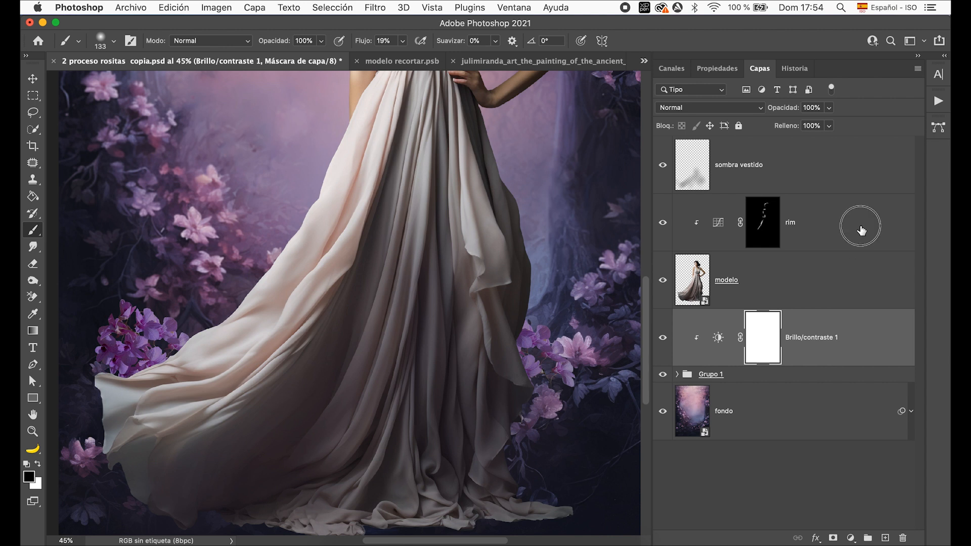
pyautogui.click(861, 230)
pyautogui.press('super+v')
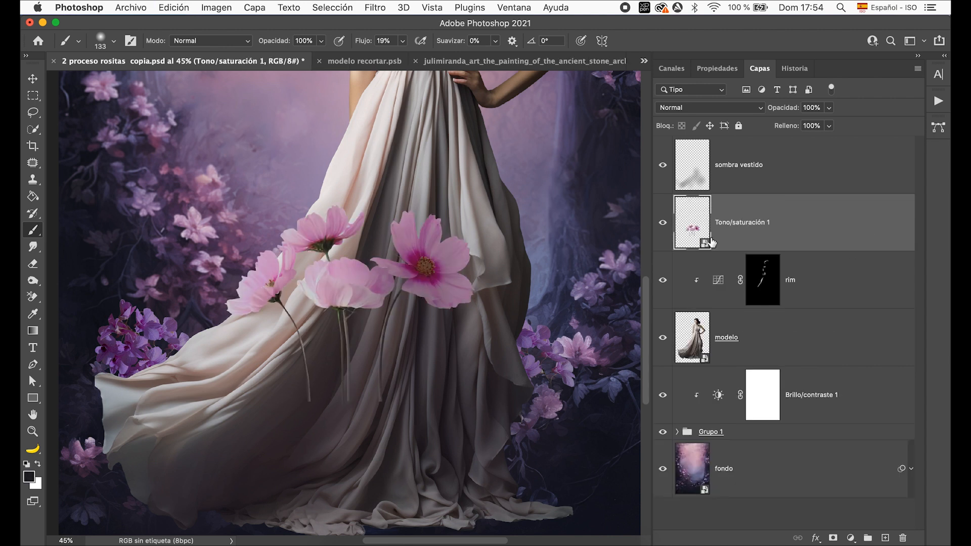
# Scale the pink flowers down to about 20% and place them on the ground at the left of the dress hem.
pyautogui.scroll(-2, 359, 233)
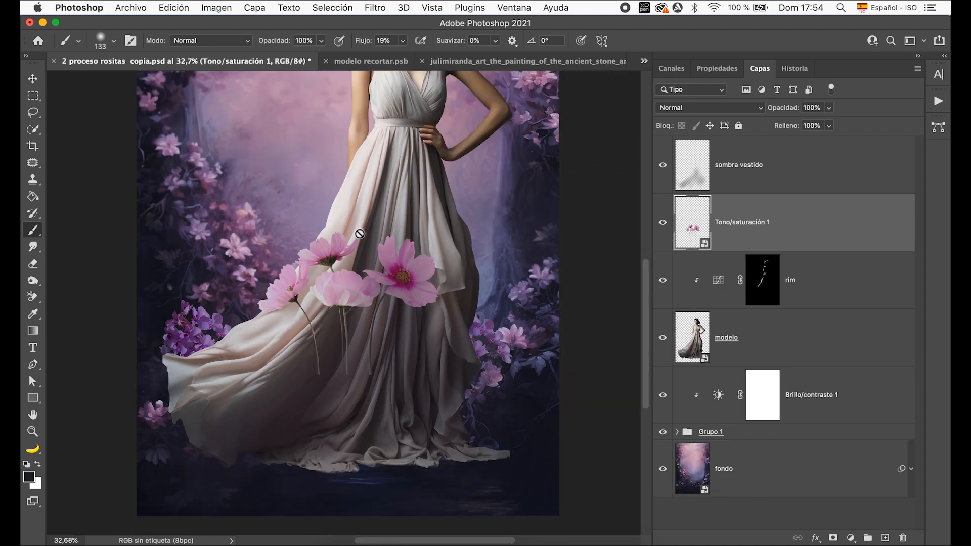
pyautogui.click(32, 83)
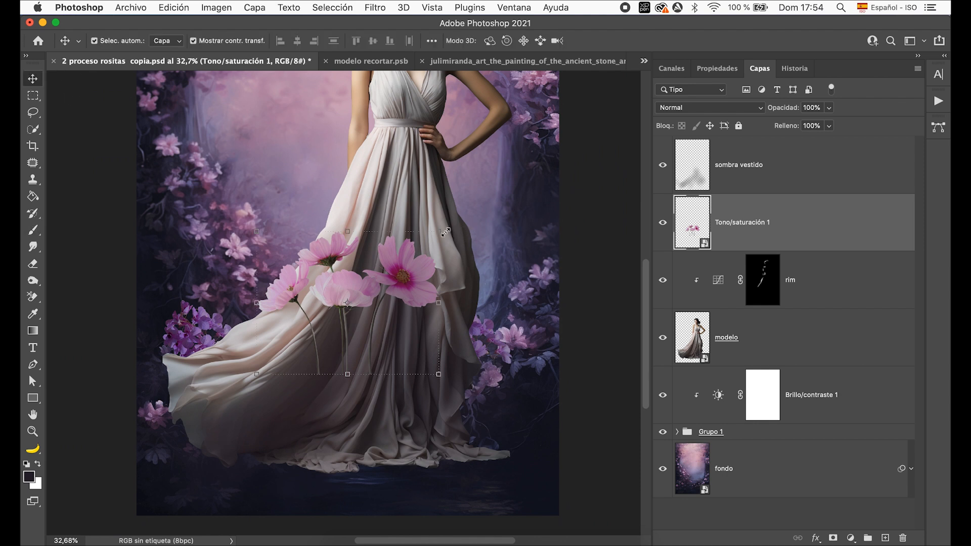
pyautogui.moveTo(438, 232); pyautogui.dragTo(262, 462)
pyautogui.press('Return')
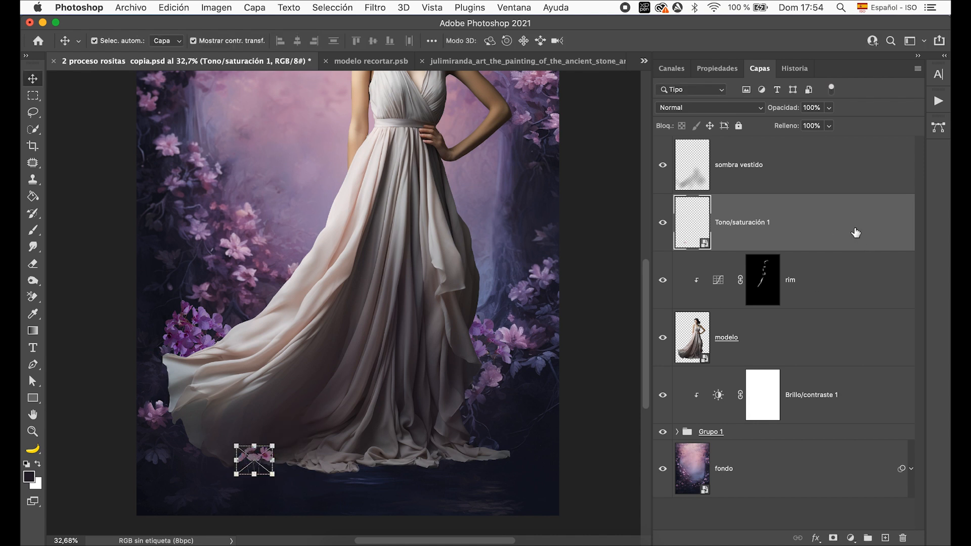
# Duplicate the small pink flowers layer, flip the copy horizontally and place it beside the original at the dress hem.
pyautogui.press('super+j')
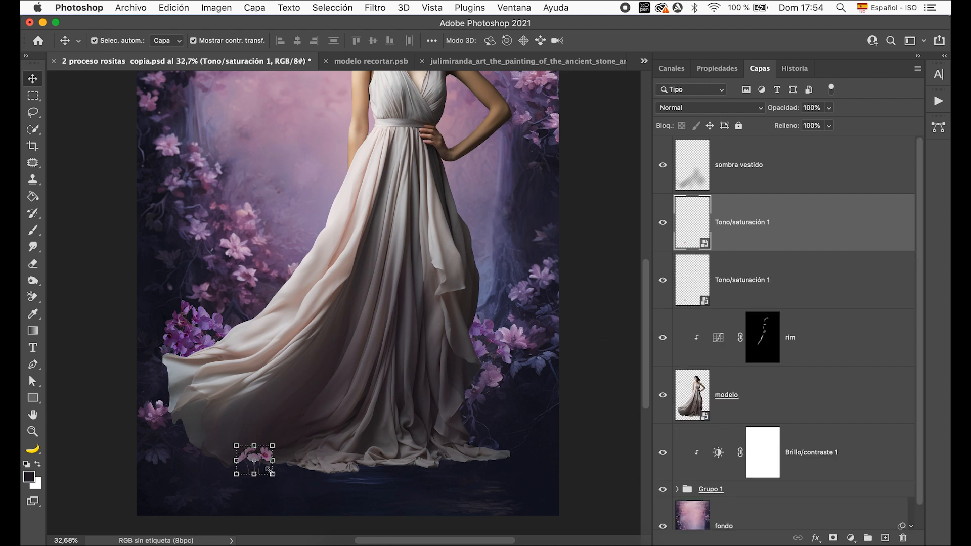
pyautogui.moveTo(269, 470); pyautogui.dragTo(285, 470)
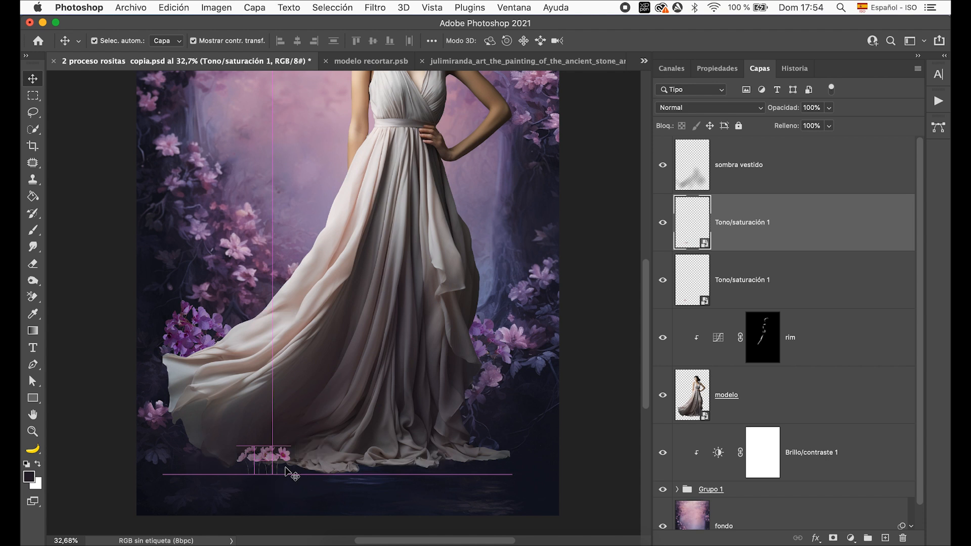
pyautogui.press('super+t')
pyautogui.rightClick(287, 471)
pyautogui.moveTo(346, 537)
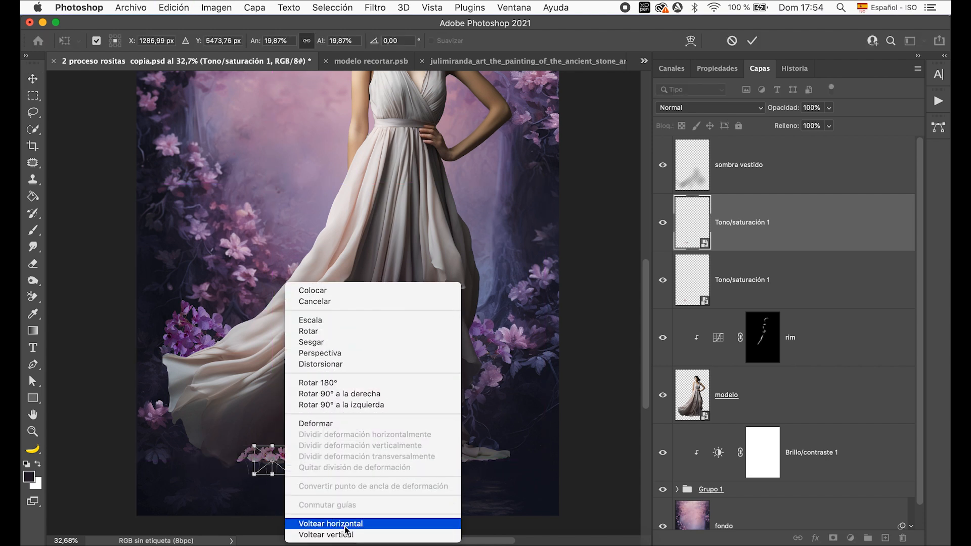
pyautogui.click(346, 524)
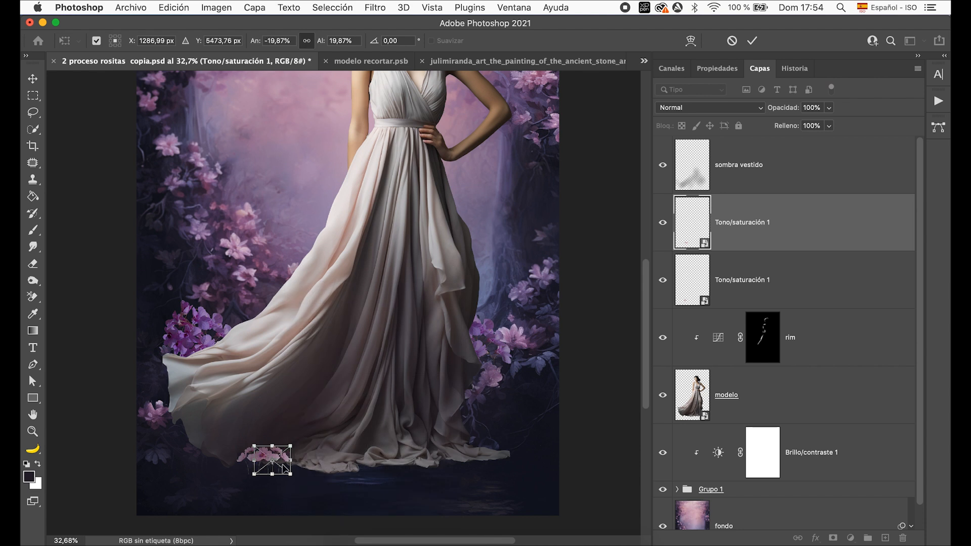
pyautogui.moveTo(285, 464); pyautogui.dragTo(292, 464)
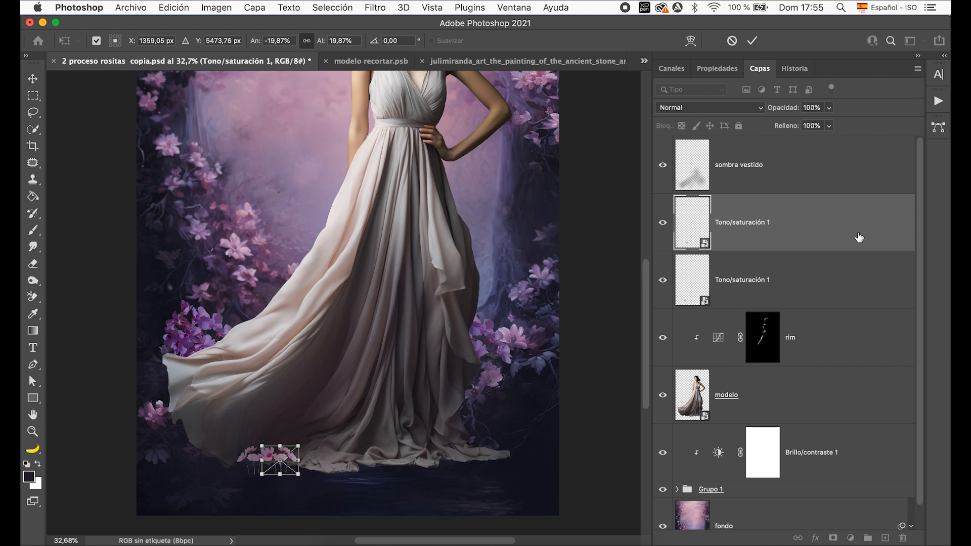
pyautogui.press('Return')
# Duplicate the flipped pink flowers, scale the copy to about 16.6% and place it just below the other two clumps.
pyautogui.press('super+j')
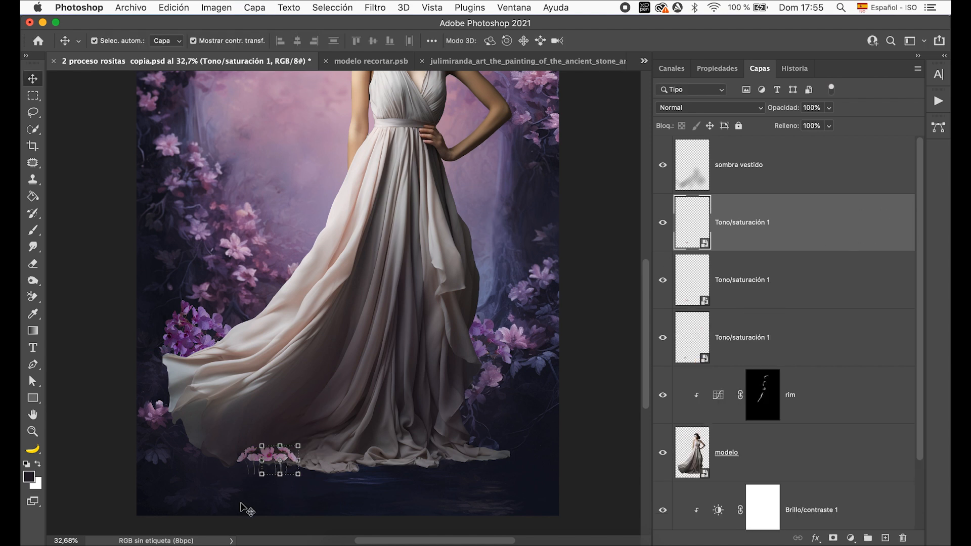
pyautogui.moveTo(299, 474); pyautogui.dragTo(279, 477)
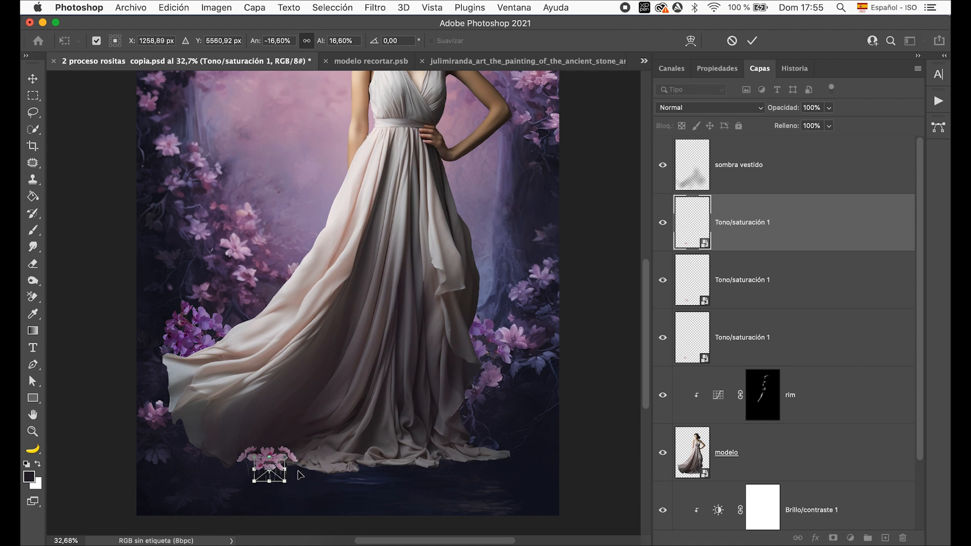
pyautogui.press('Return')
# Add more copies of the pink flowers, extending the row along the hem and placing one clump below the dress train's left end.
pyautogui.click(778, 285)
pyautogui.press('super+j')
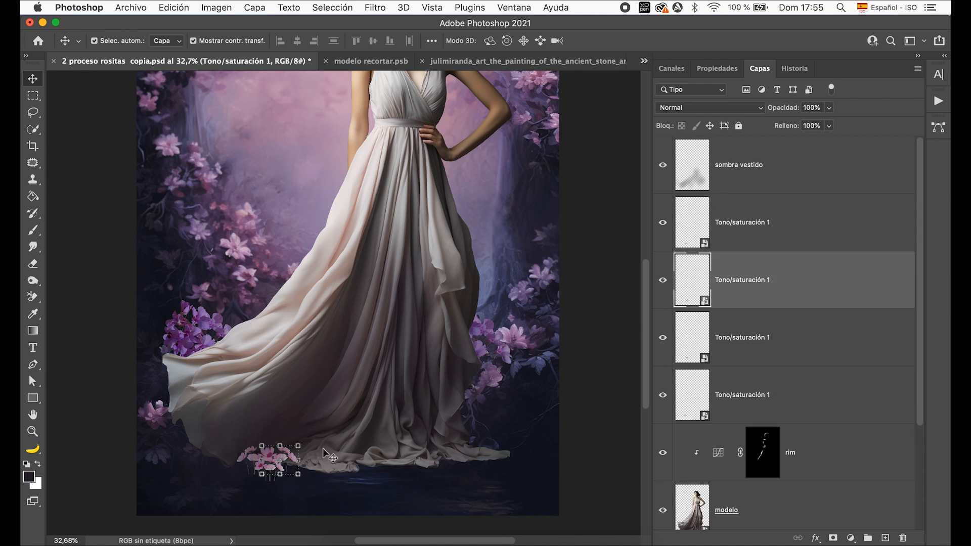
pyautogui.moveTo(288, 462); pyautogui.dragTo(245, 469)
pyautogui.press('super+j')
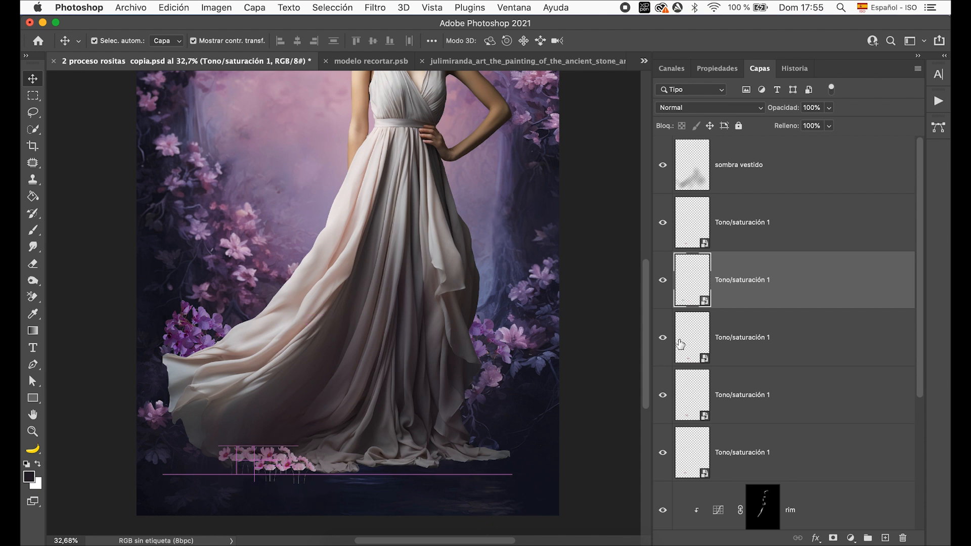
pyautogui.press('super+j')
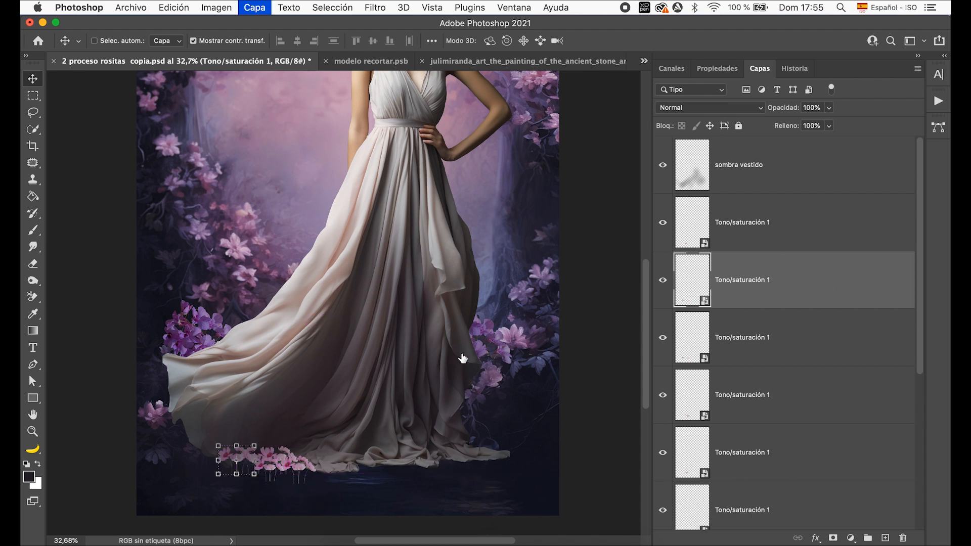
pyautogui.moveTo(244, 454); pyautogui.dragTo(188, 438)
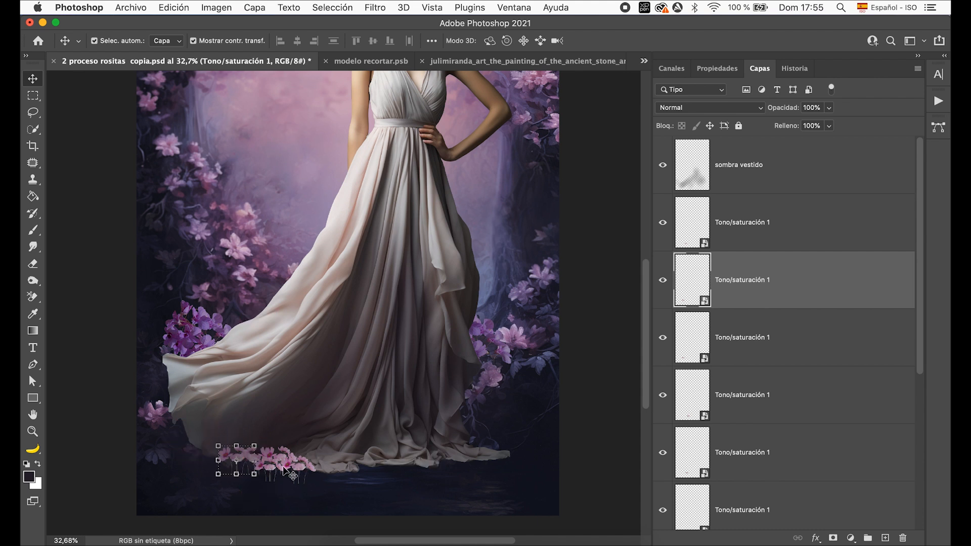
pyautogui.moveTo(245, 455); pyautogui.dragTo(167, 439)
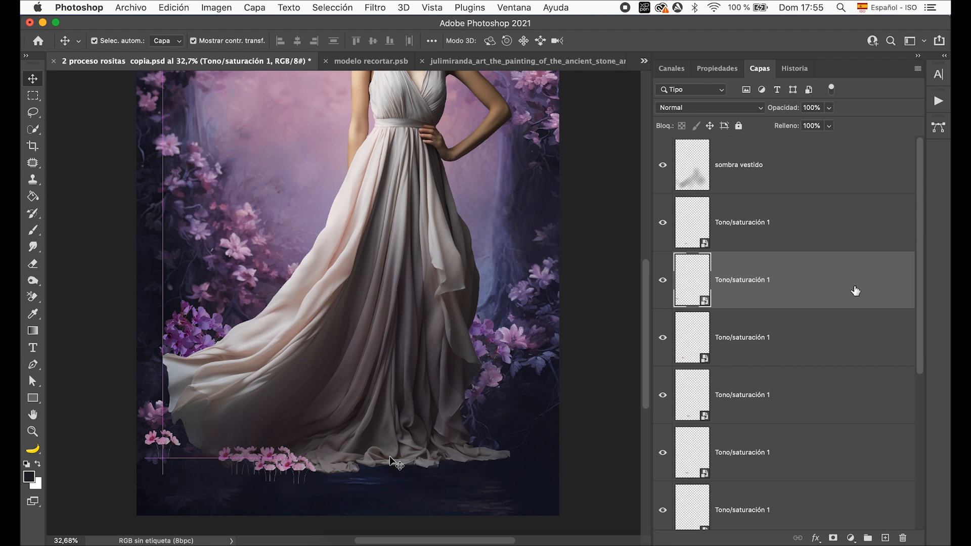
# Group all the small pink flower layers and name the group flores 1.
pyautogui.click(849, 234)
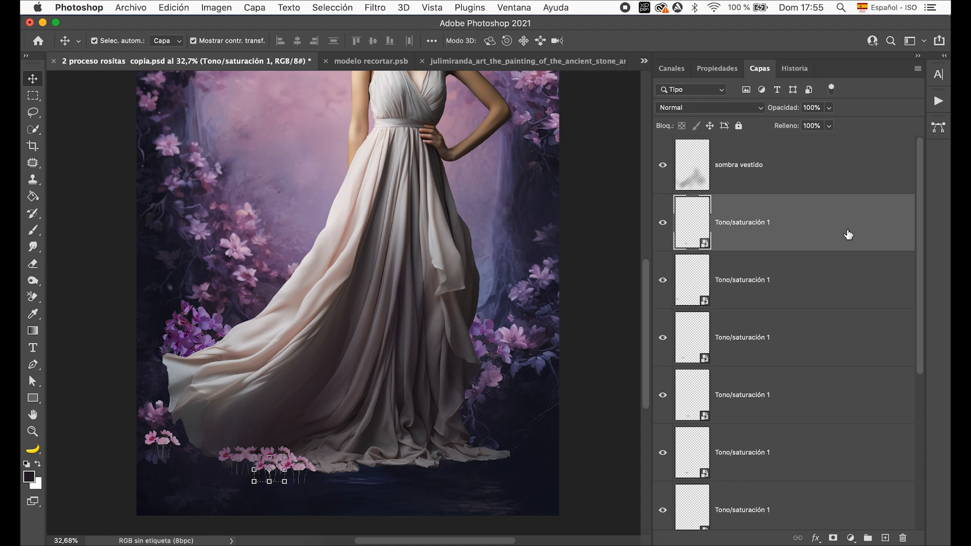
pyautogui.scroll(-5, 840, 430)
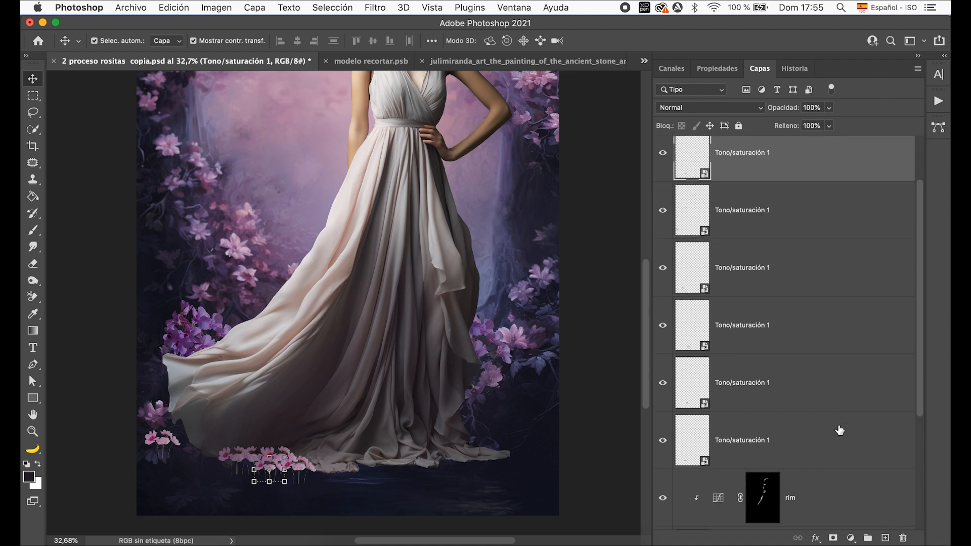
pyautogui.keyDown('shift'); pyautogui.click(837, 388); pyautogui.keyUp('shift')
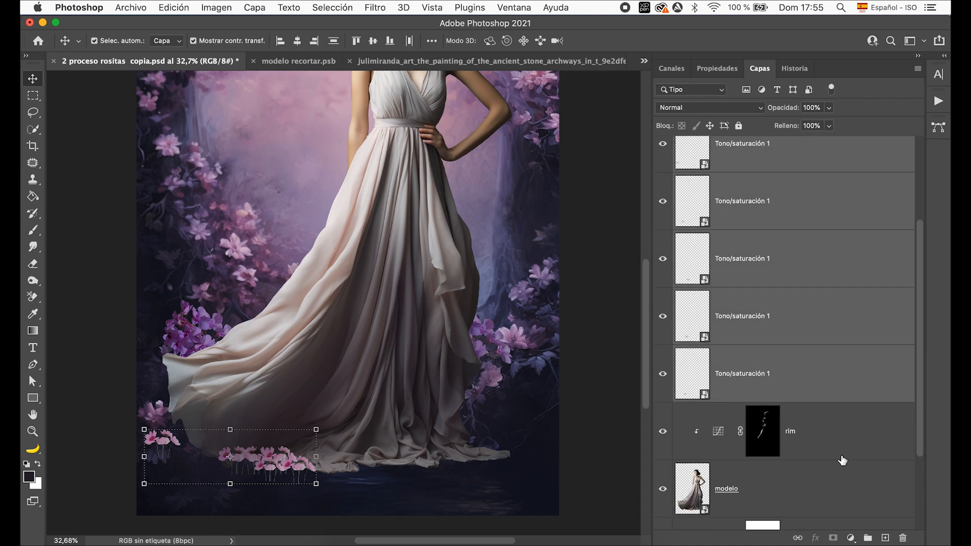
pyautogui.click(868, 536)
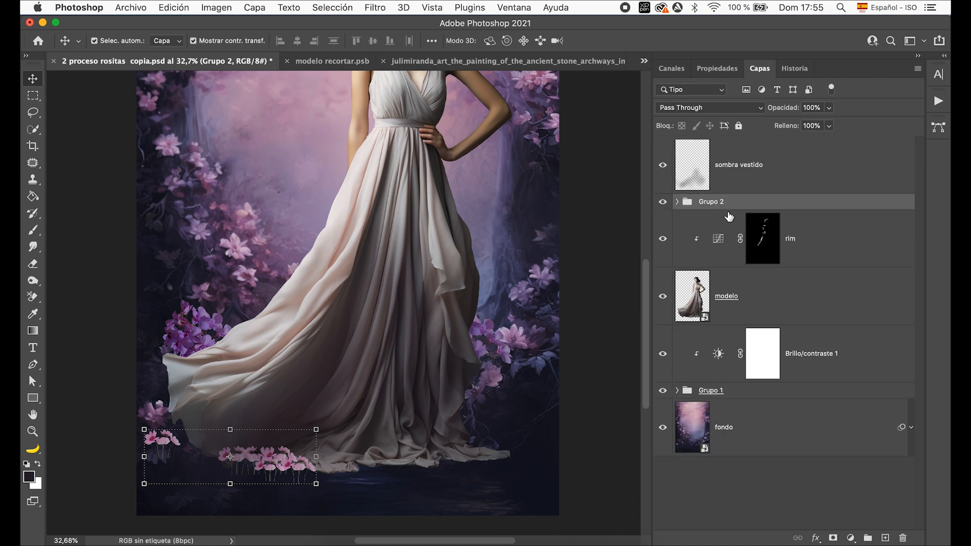
pyautogui.doubleClick(717, 202)
pyautogui.write('flores 1')
pyautogui.press('Return')
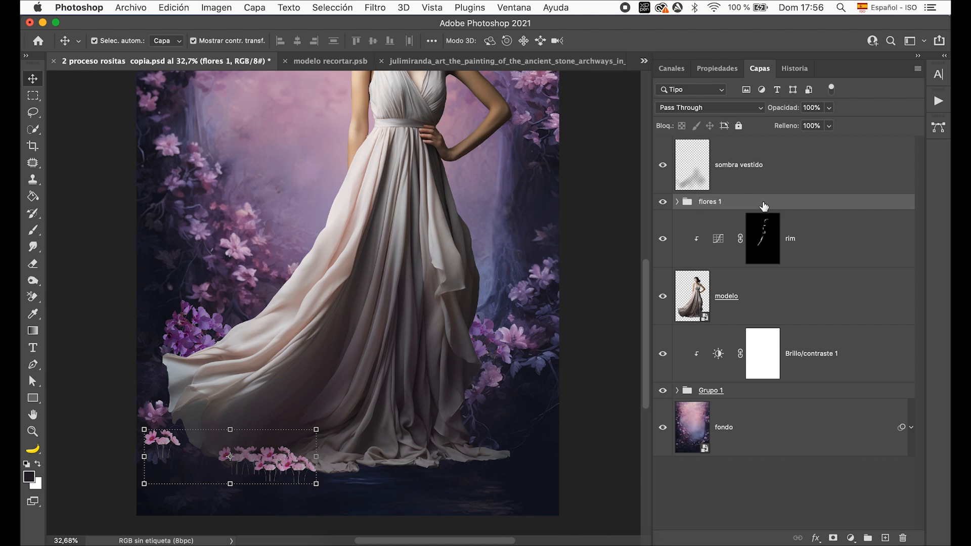
# Duplicate the flores 1 group to the right of the dress hem and delete the copy's clump that overlaps the dress.
pyautogui.press('super+j')
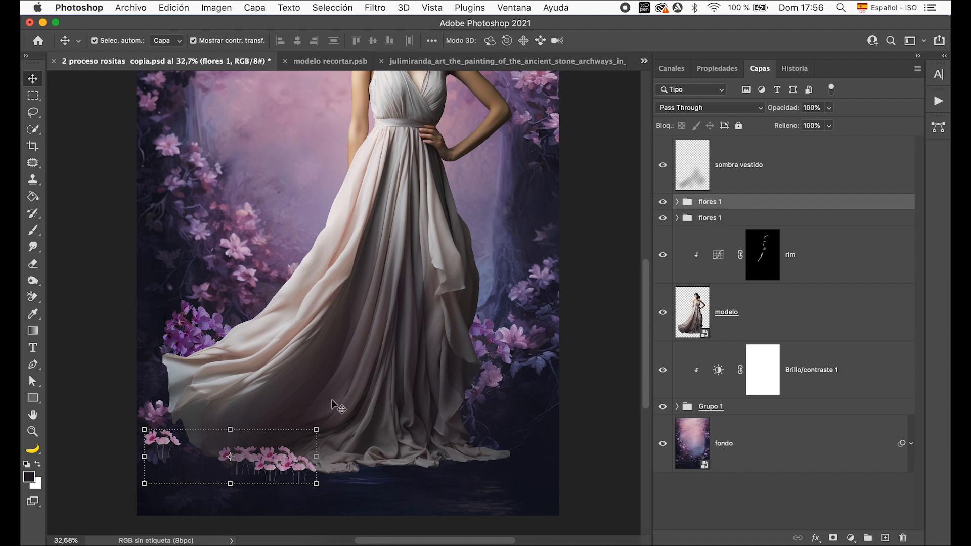
pyautogui.moveTo(326, 460); pyautogui.dragTo(543, 431)
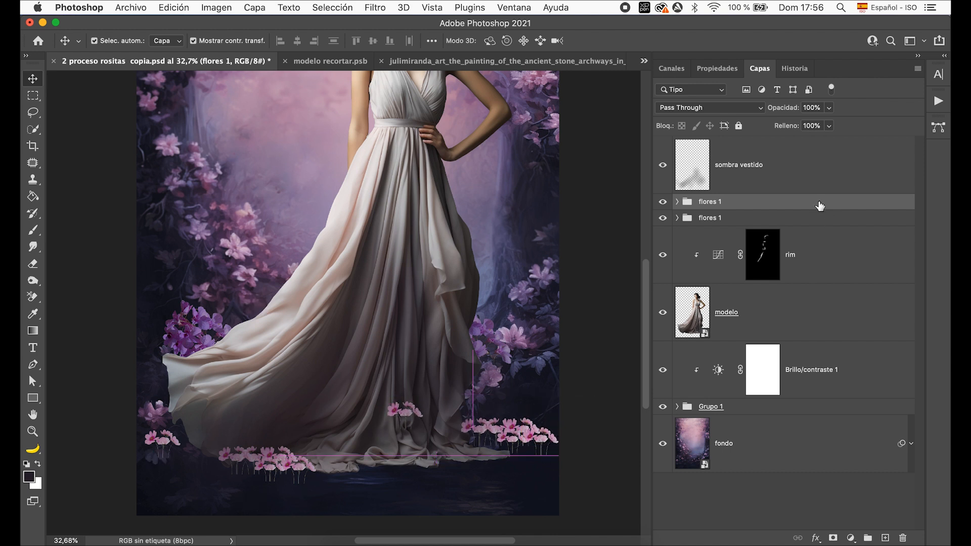
pyautogui.click(677, 202)
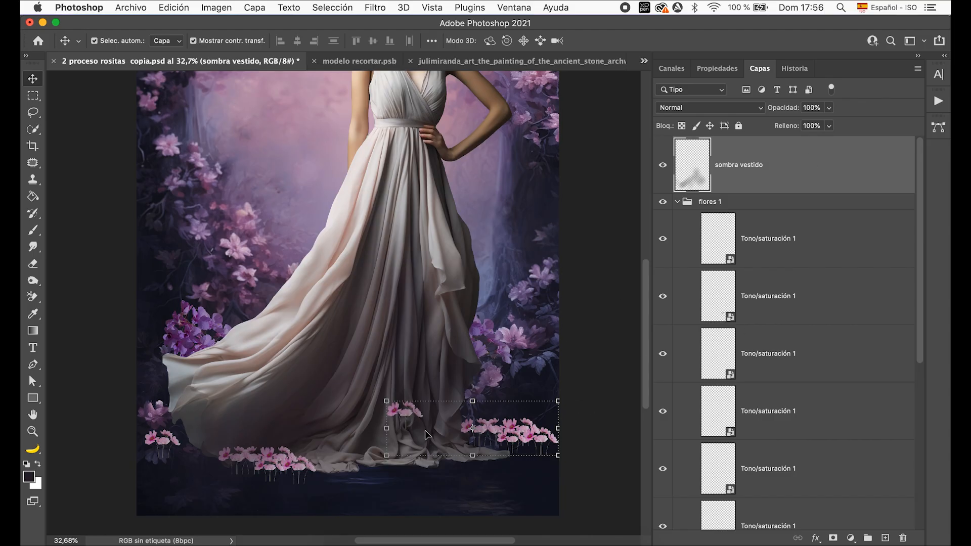
pyautogui.click(739, 246)
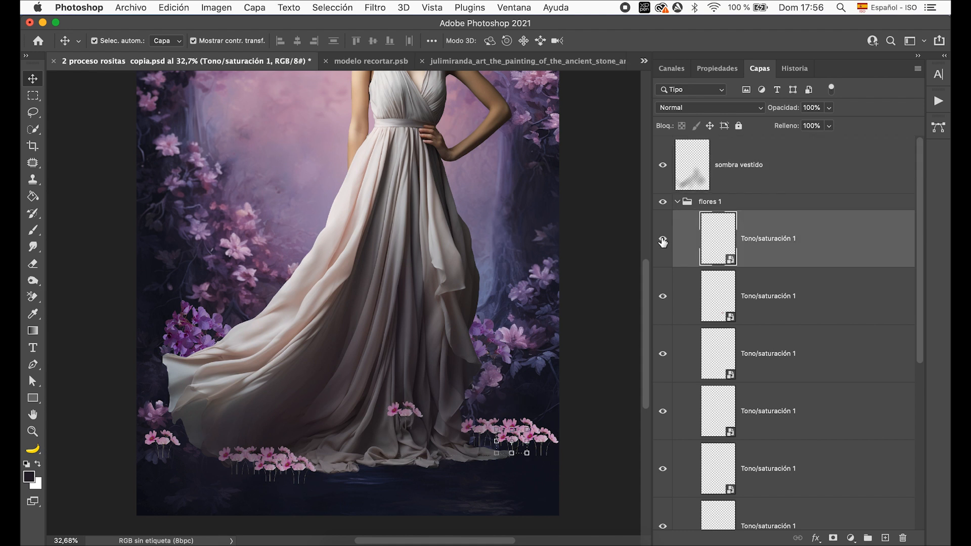
pyautogui.click(663, 243)
pyautogui.click(664, 293)
pyautogui.click(665, 295)
pyautogui.click(796, 309)
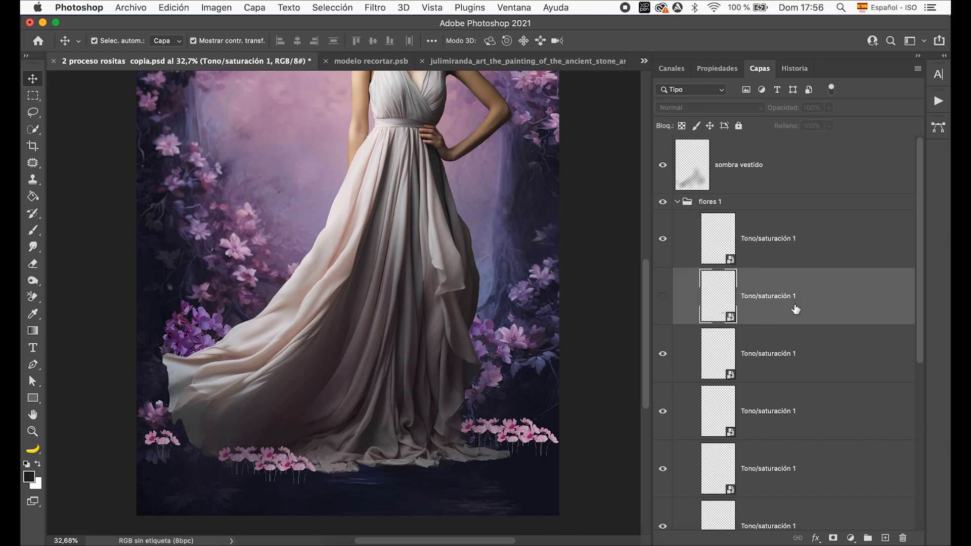
pyautogui.press('Delete')
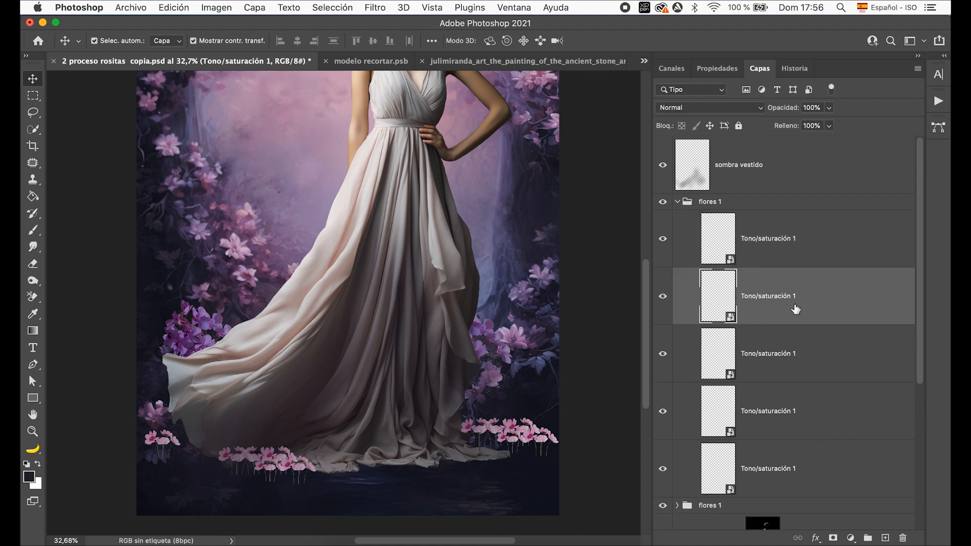
pyautogui.click(789, 204)
pyautogui.click(677, 202)
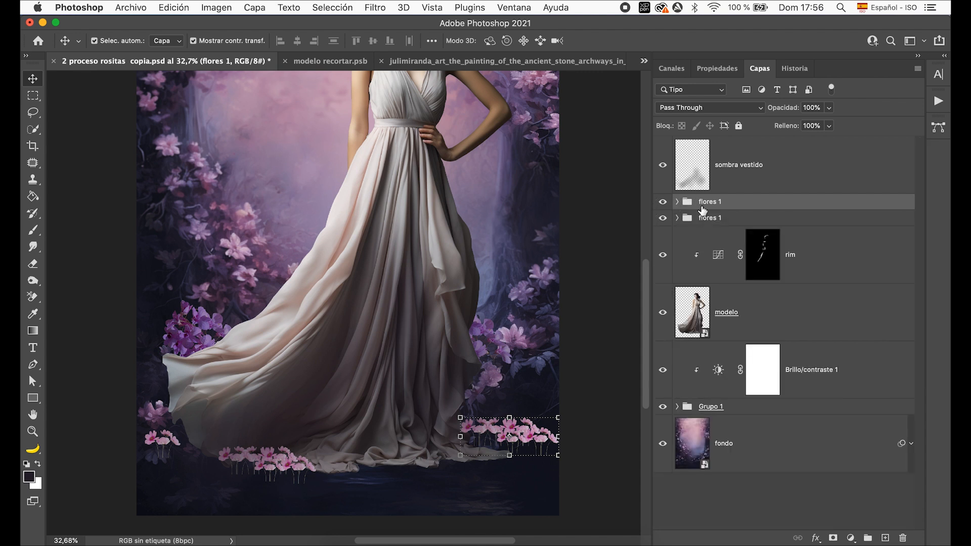
# Put both flores 1 groups into one group and add a Brightness/Contrast adjustment above it.
pyautogui.keyDown('super'); pyautogui.click(803, 225); pyautogui.keyUp('super')
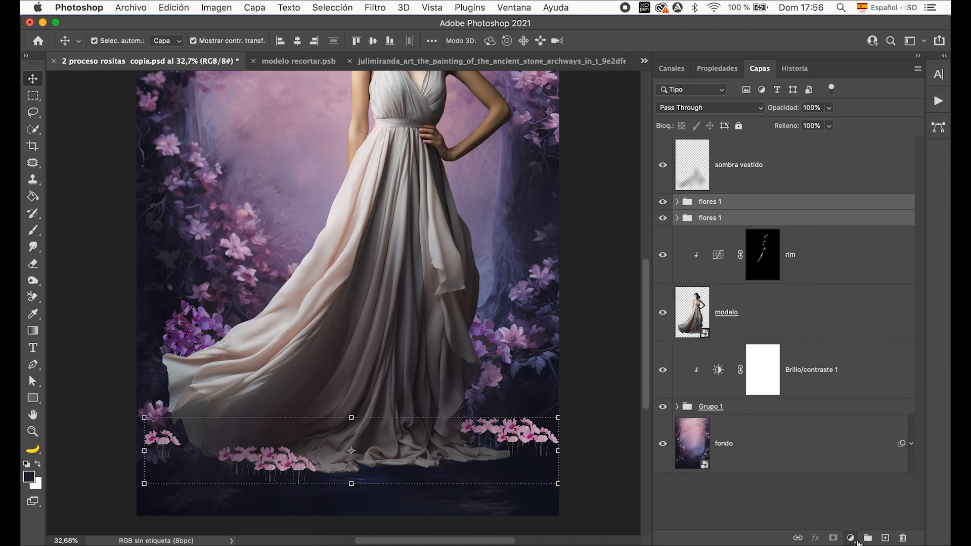
pyautogui.click(868, 538)
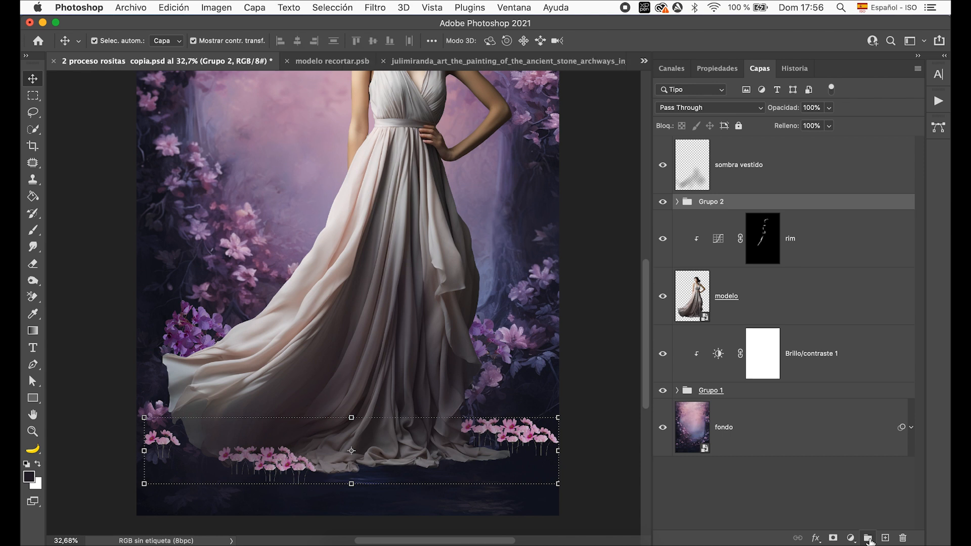
pyautogui.click(852, 538)
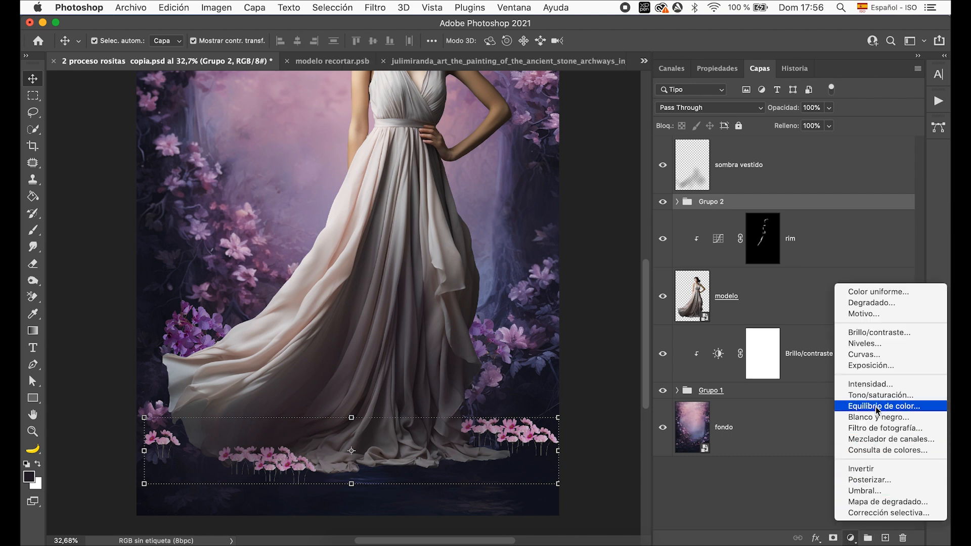
pyautogui.click(886, 334)
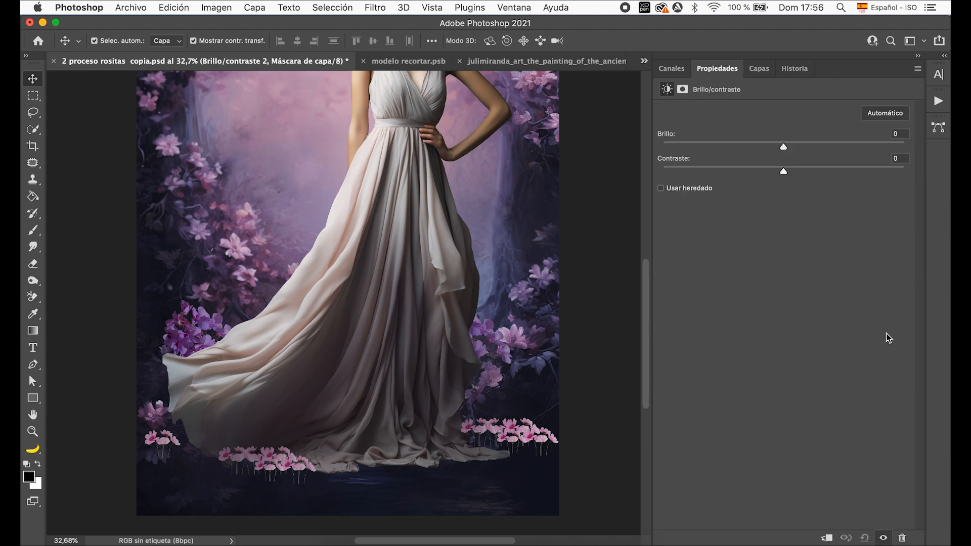
# Clip the new Brightness/Contrast adjustment to the pink flower group, with brightness -84 and contrast 41.
pyautogui.click(764, 152)
pyautogui.moveTo(783, 147); pyautogui.dragTo(759, 150)
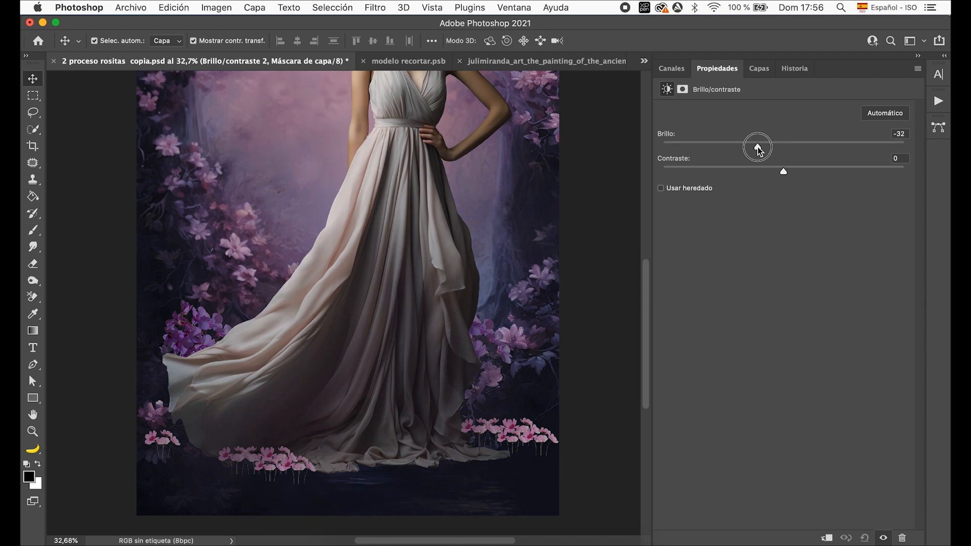
pyautogui.click(828, 538)
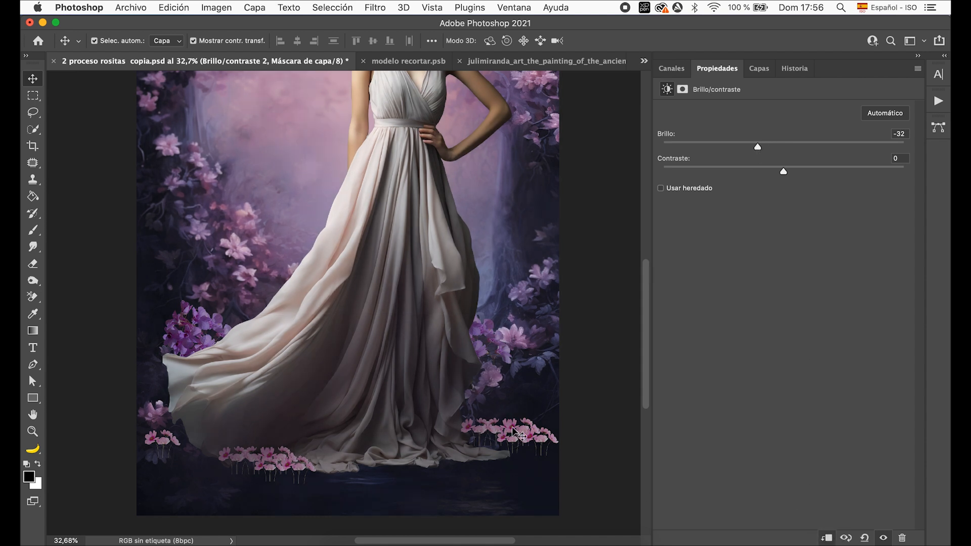
pyautogui.moveTo(758, 150); pyautogui.dragTo(833, 177)
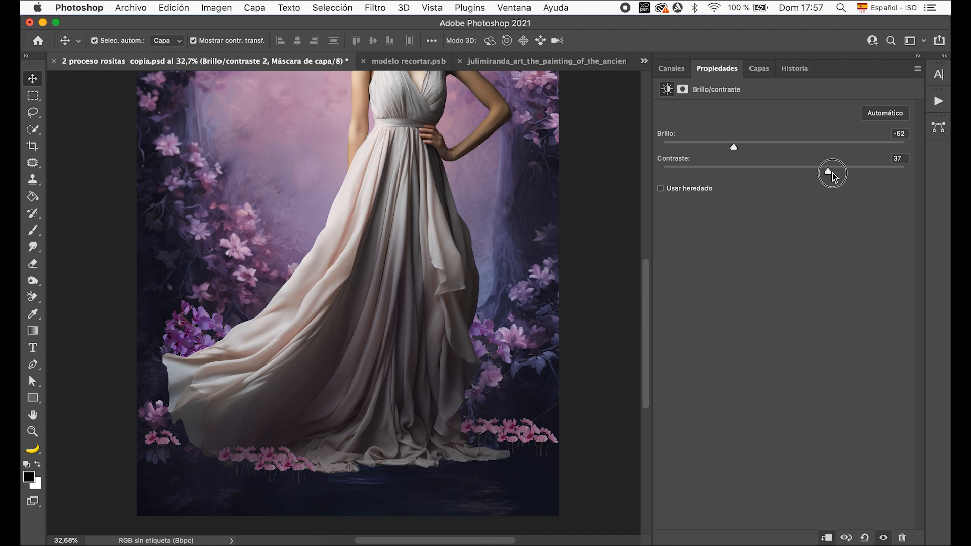
pyautogui.moveTo(736, 147); pyautogui.dragTo(715, 149)
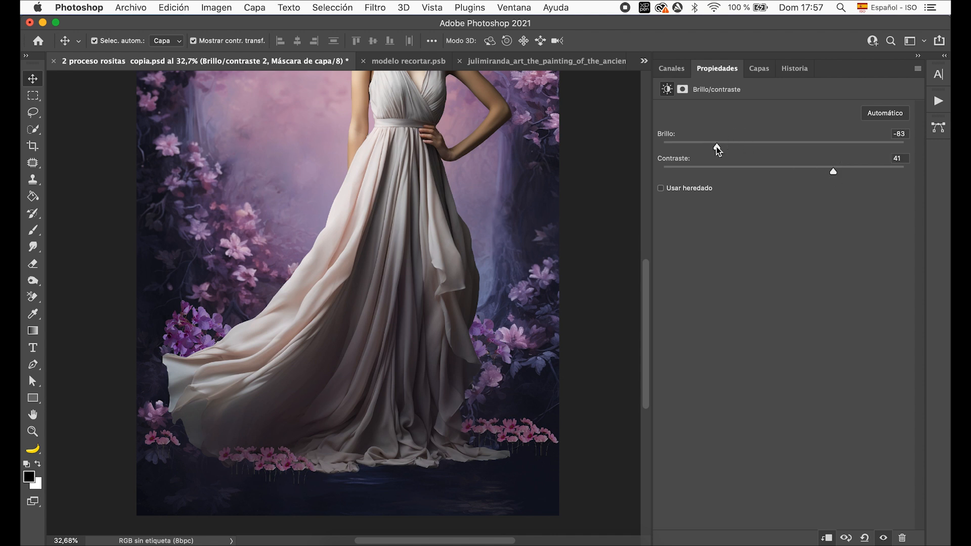
pyautogui.scroll(-3, 445, 368)
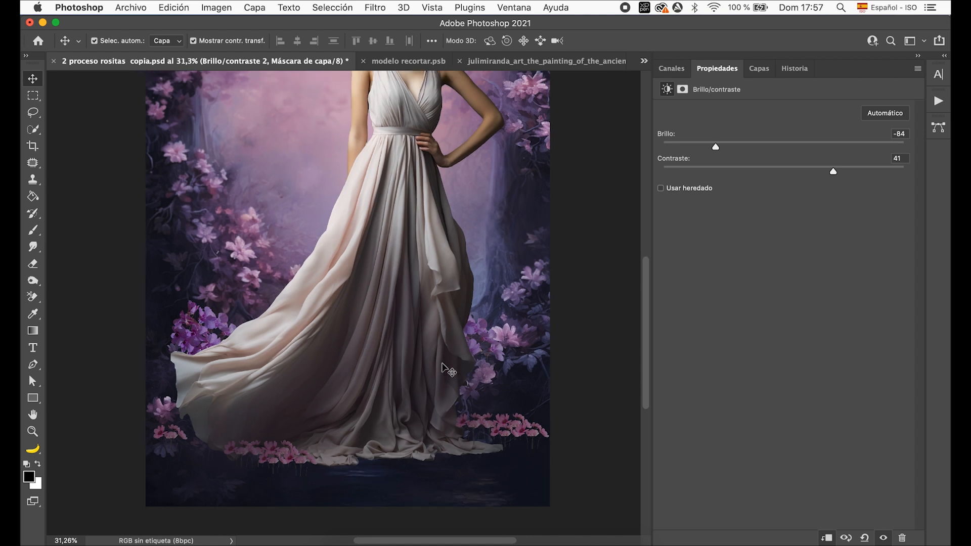
pyautogui.scroll(3, 445, 369)
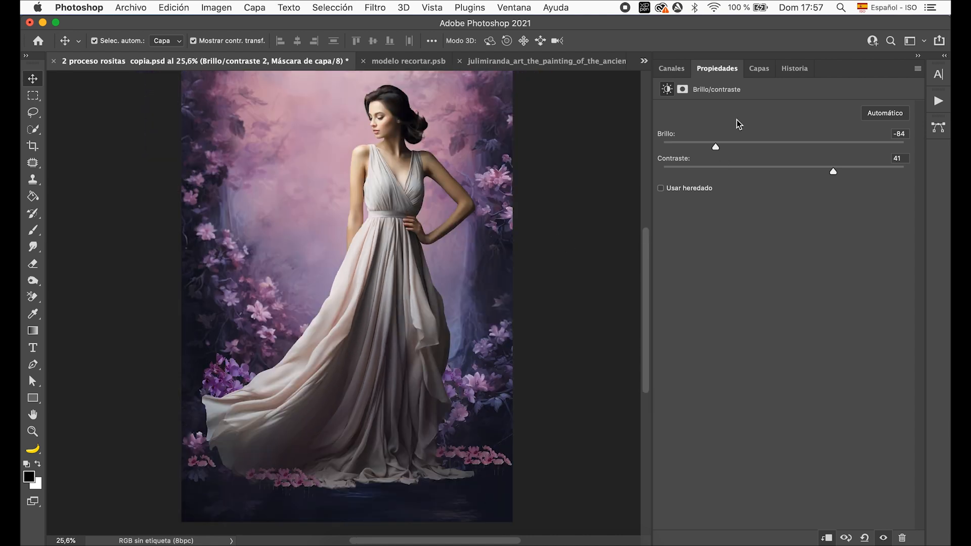
pyautogui.click(759, 69)
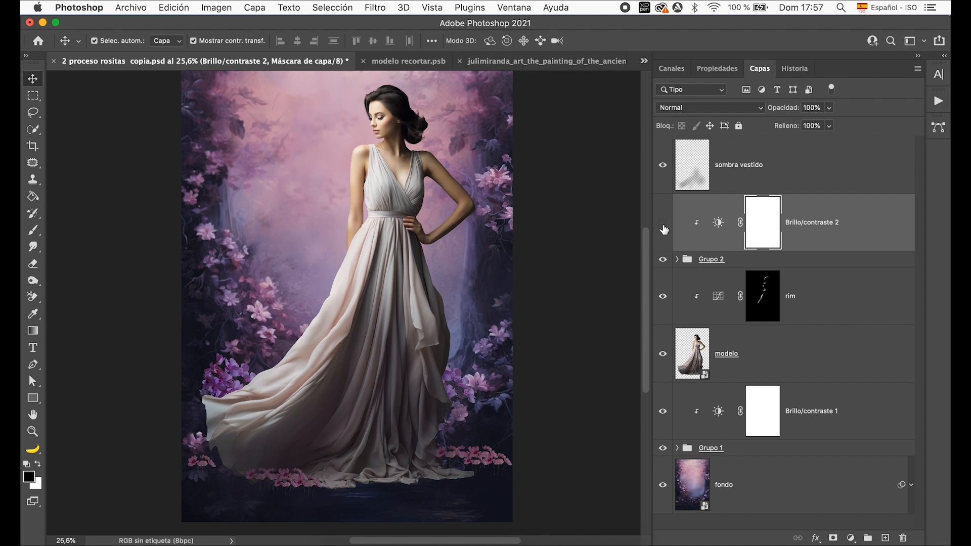
# Compare the flower group's Brightness/Contrast adjustment on and off, and move the sombra vestido layer directly above modelo, clipped to it.
pyautogui.click(663, 224)
pyautogui.click(663, 224)
pyautogui.moveTo(849, 181); pyautogui.dragTo(830, 329)
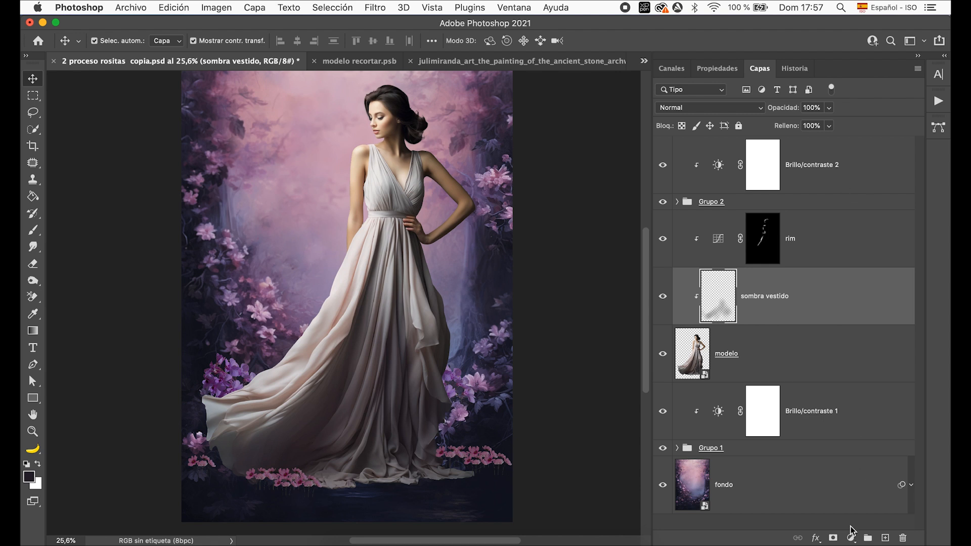
# Create a new empty layer and place it at the top of the layer stack.
pyautogui.click(885, 539)
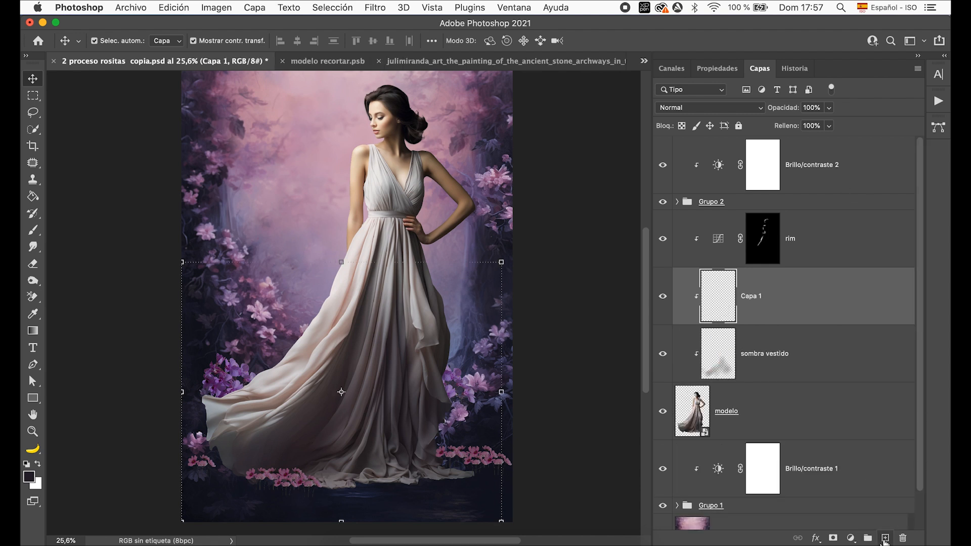
pyautogui.moveTo(858, 299); pyautogui.dragTo(852, 137)
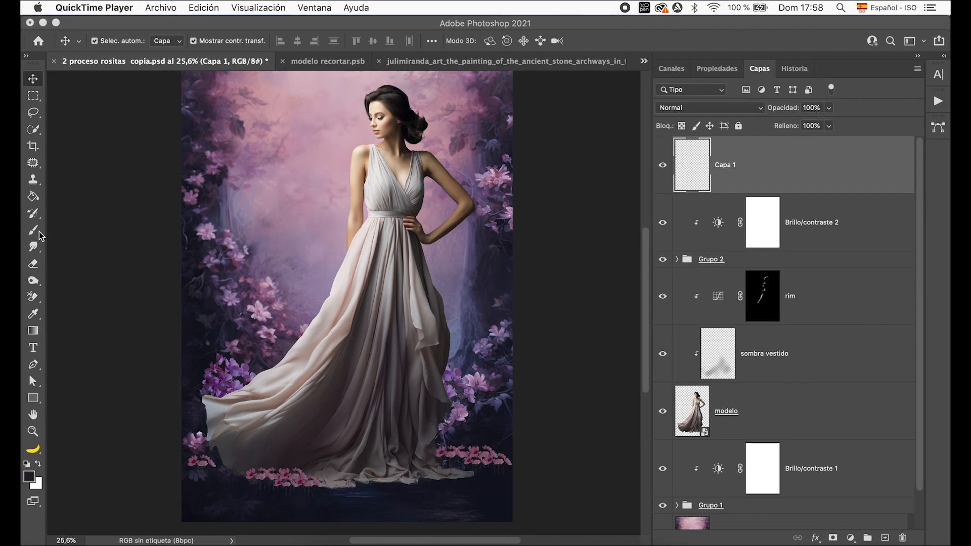
# Choose the Grass 2 brush at 127 px for the Brush tool.
pyautogui.click(31, 236)
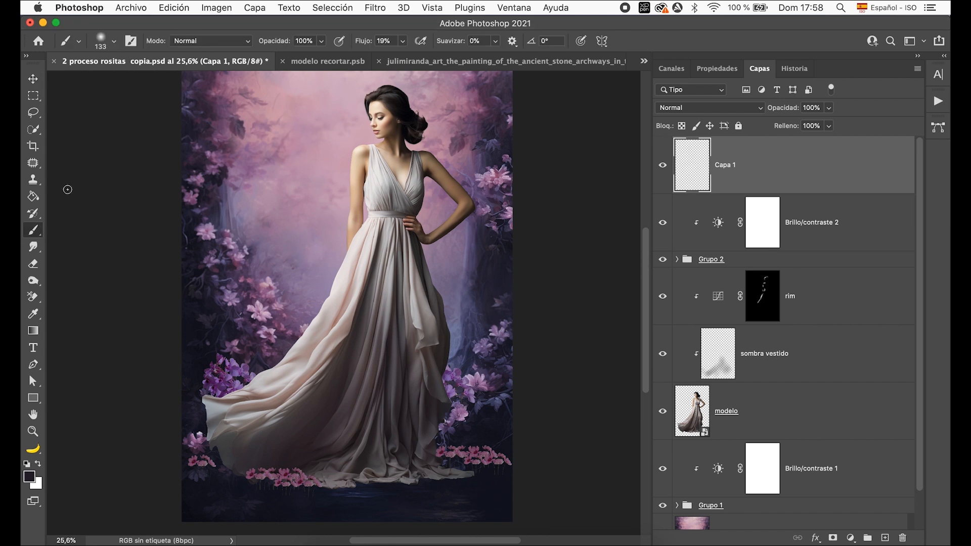
pyautogui.click(101, 43)
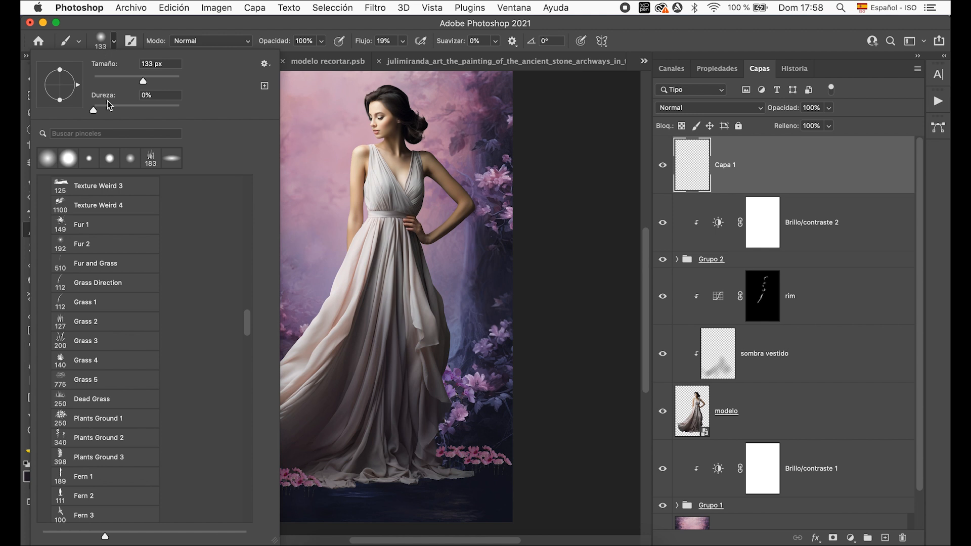
pyautogui.scroll(20, 114, 313)
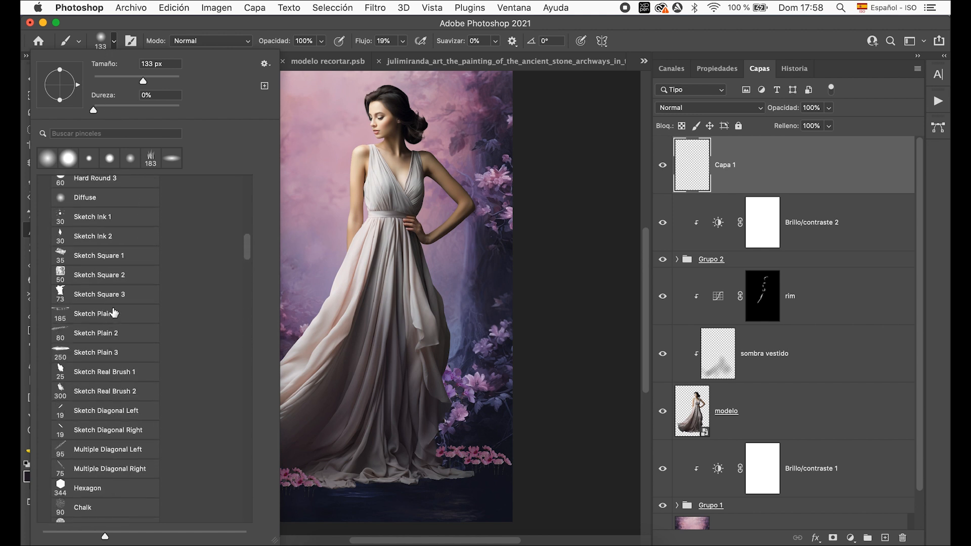
pyautogui.scroll(5, 114, 313)
pyautogui.scroll(-10, 114, 313)
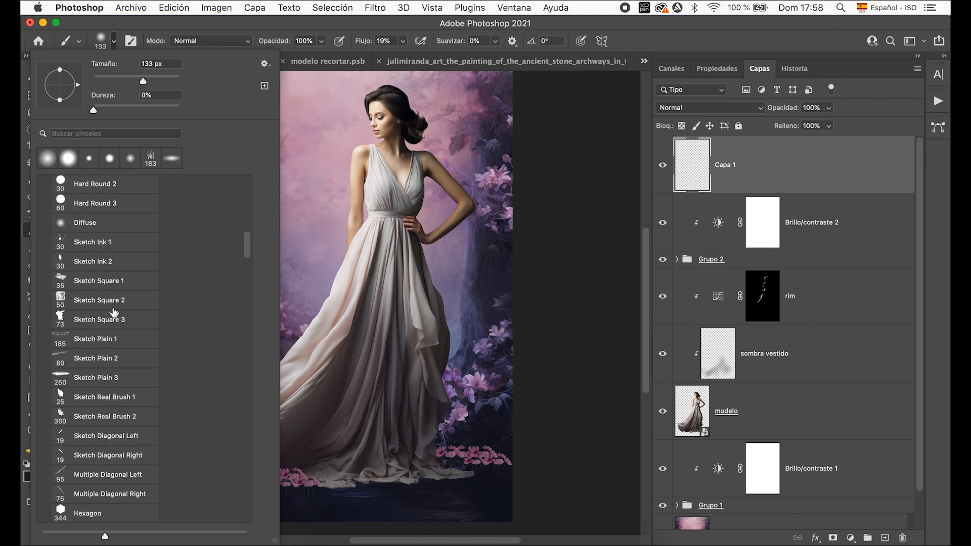
pyautogui.scroll(-15, 114, 313)
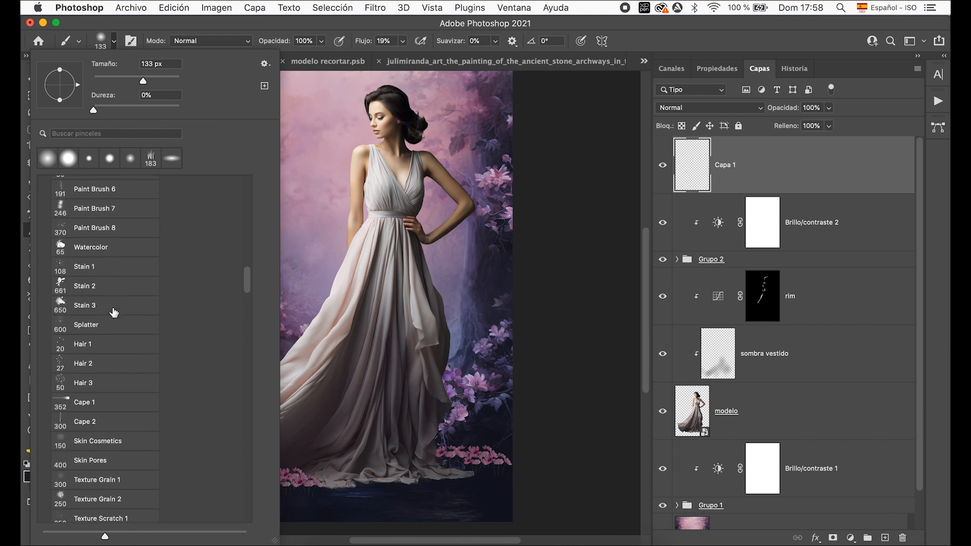
pyautogui.scroll(-15, 114, 313)
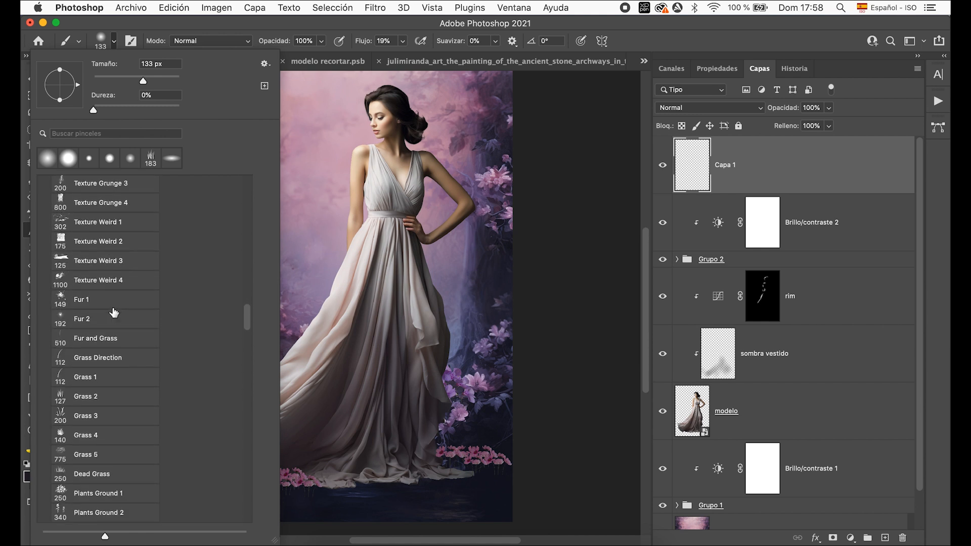
pyautogui.click(110, 347)
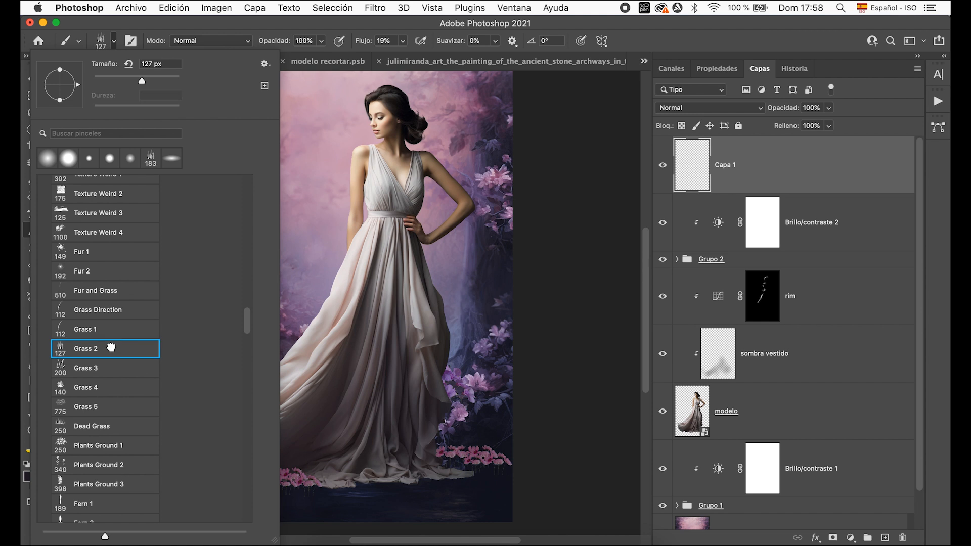
pyautogui.click(257, 22)
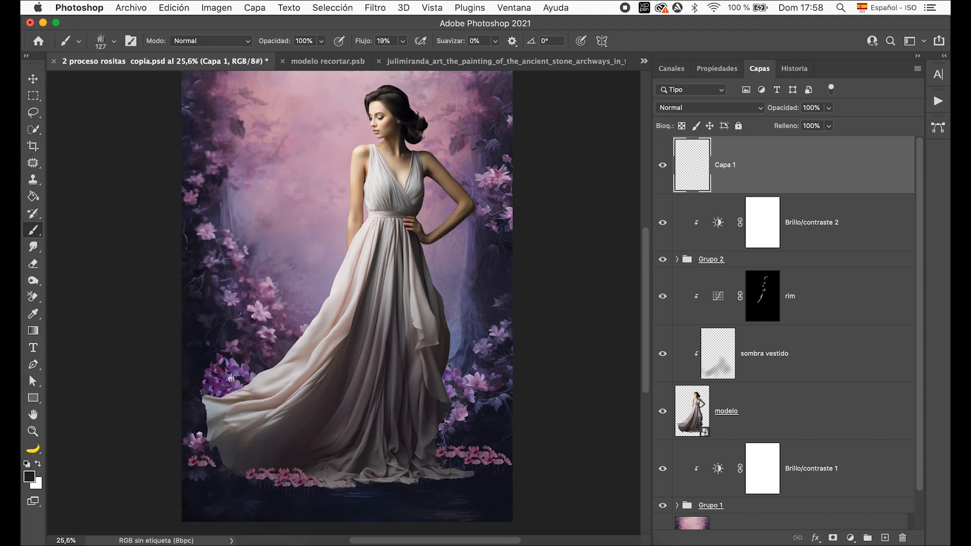
# Set the brush flow to 100% and paint dark grass along the middle of the dress hem, enlarging the brush to 176 px.
pyautogui.scroll(5, 231, 378)
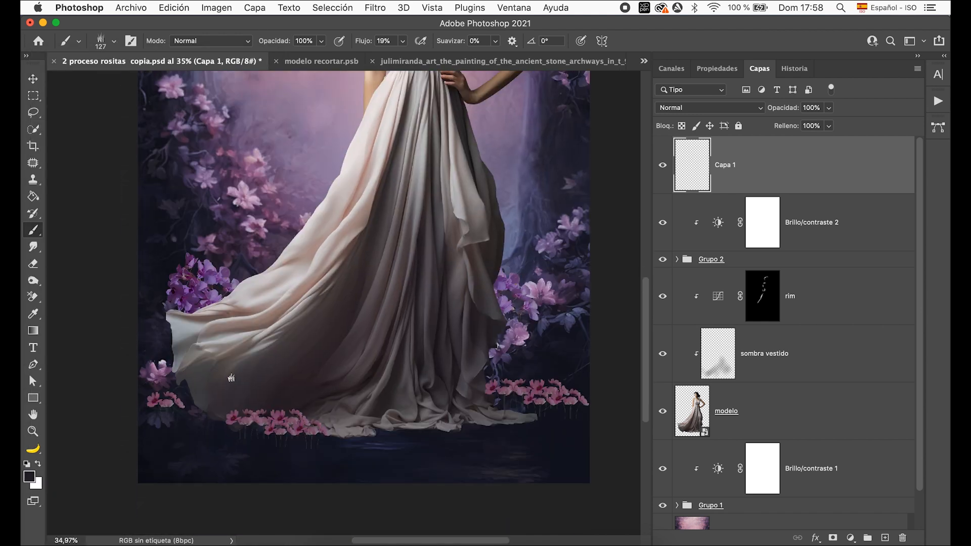
pyautogui.scroll(-1, 231, 378)
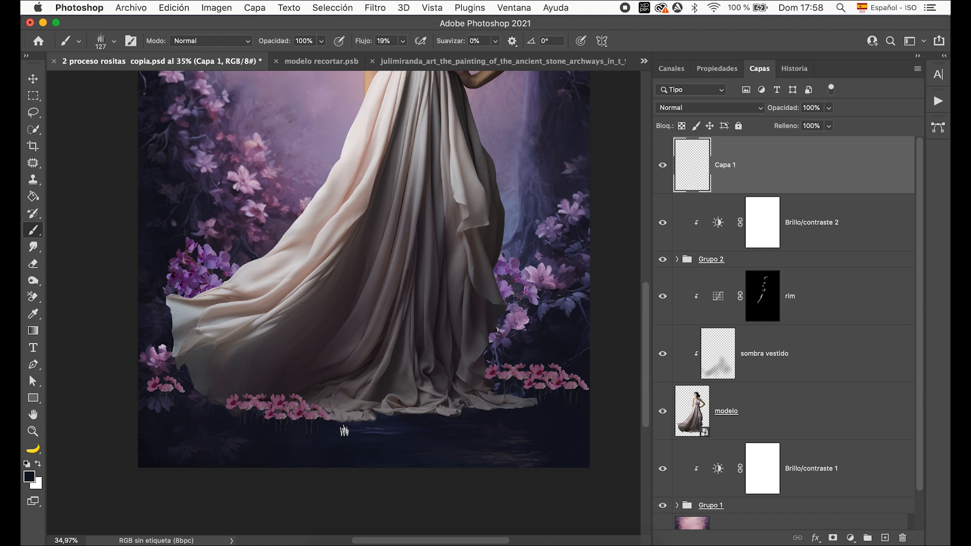
pyautogui.moveTo(402, 41); pyautogui.dragTo(458, 59)
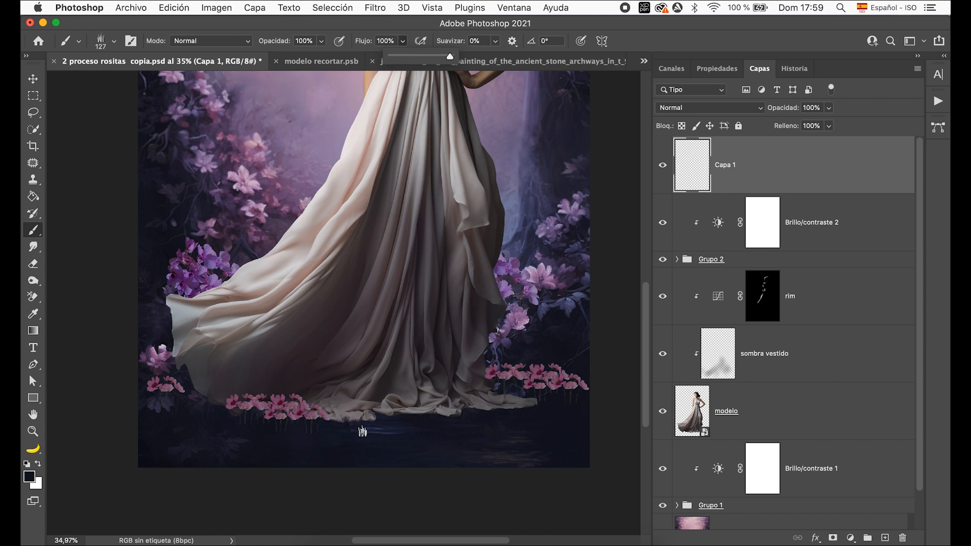
pyautogui.click(384, 412)
pyautogui.keyDown('ctrl'); pyautogui.keyDown('alt'); pyautogui.moveTo(393, 418); pyautogui.dragTo(410, 417); pyautogui.keyUp('alt'); pyautogui.keyUp('ctrl')
pyautogui.moveTo(346, 423)
pyautogui.mouseDown()
pyautogui.moveTo(353, 411)
pyautogui.moveTo(370, 416)
pyautogui.moveTo(351, 426)
pyautogui.moveTo(408, 408)
pyautogui.moveTo(362, 427)
pyautogui.moveTo(342, 415)
pyautogui.mouseUp()
pyautogui.click(376, 413)
pyautogui.moveTo(420, 419)
pyautogui.mouseDown()
pyautogui.moveTo(403, 405)
pyautogui.moveTo(368, 403)
pyautogui.moveTo(373, 424)
pyautogui.mouseUp()
pyautogui.click(426, 421)
pyautogui.click(448, 422)
pyautogui.moveTo(438, 421); pyautogui.dragTo(452, 422)
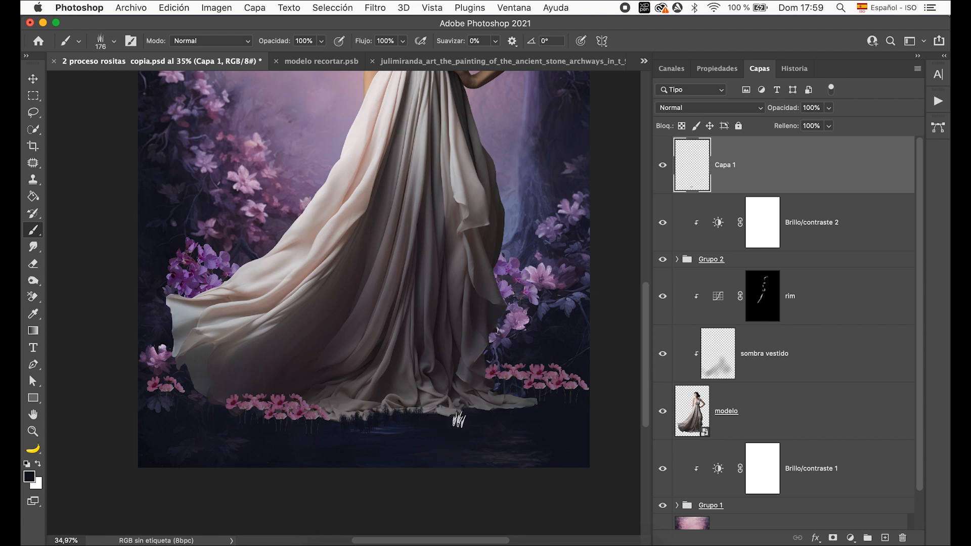
pyautogui.click(443, 416)
# Enlarge the grass brush to 298 px and stamp dark grass on the ground below the middle of the hem.
pyautogui.moveTo(438, 433); pyautogui.dragTo(452, 432)
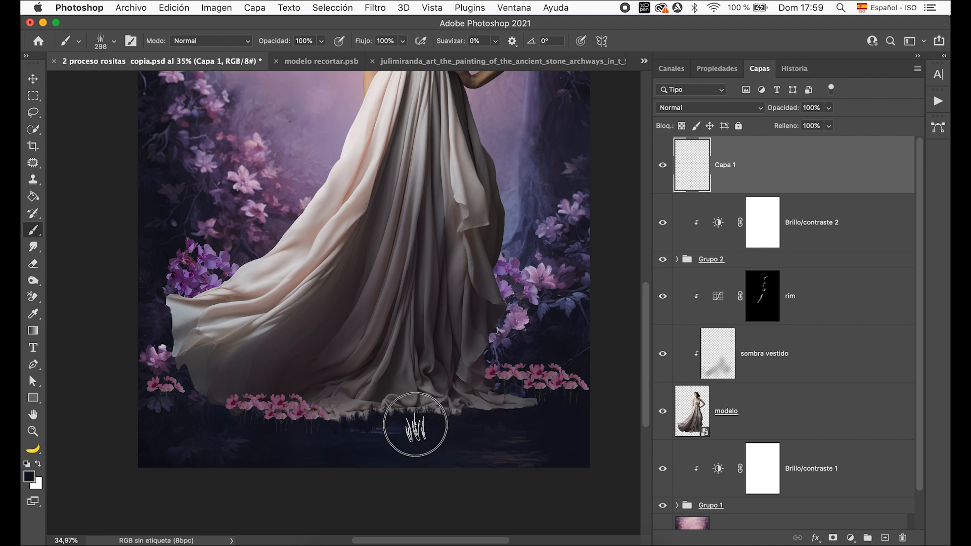
pyautogui.click(362, 430)
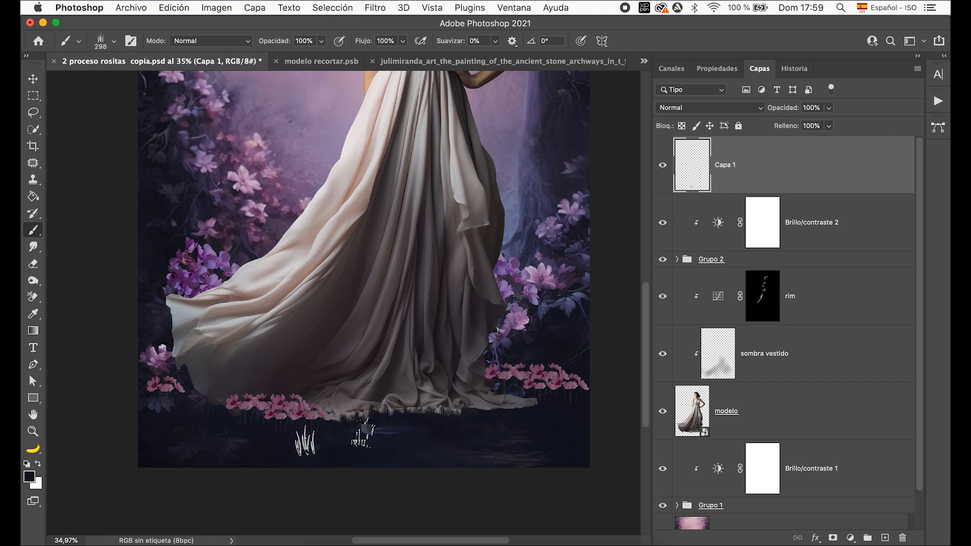
pyautogui.click(317, 425)
pyautogui.click(329, 429)
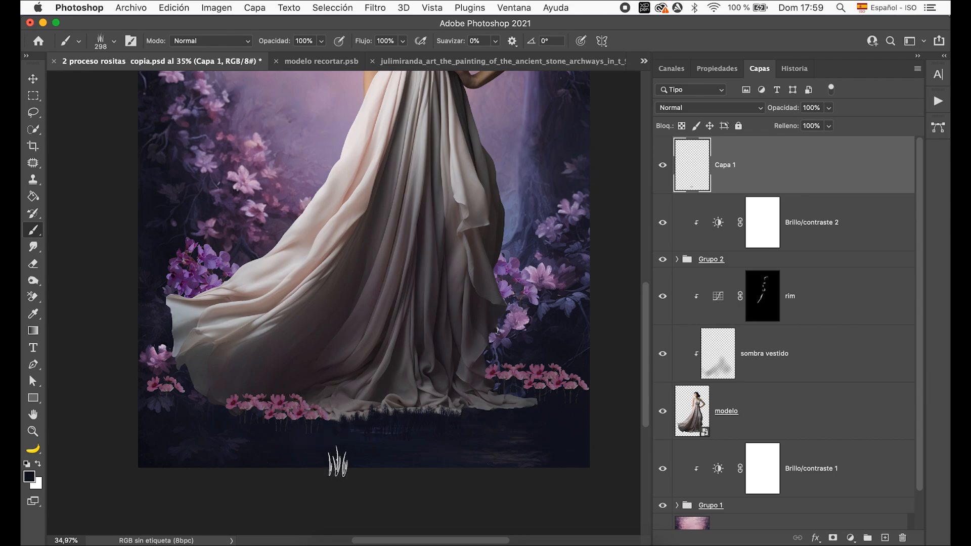
pyautogui.click(388, 437)
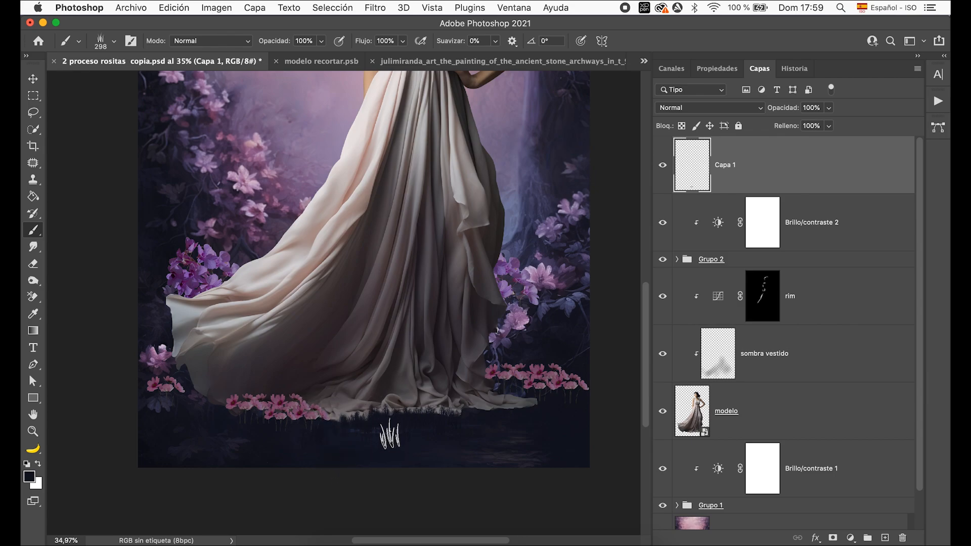
# Paint dark grass over the right tip of the dress hem and beneath the pink flowers beside it.
pyautogui.click(491, 413)
pyautogui.click(516, 412)
pyautogui.click(539, 398)
pyautogui.click(547, 407)
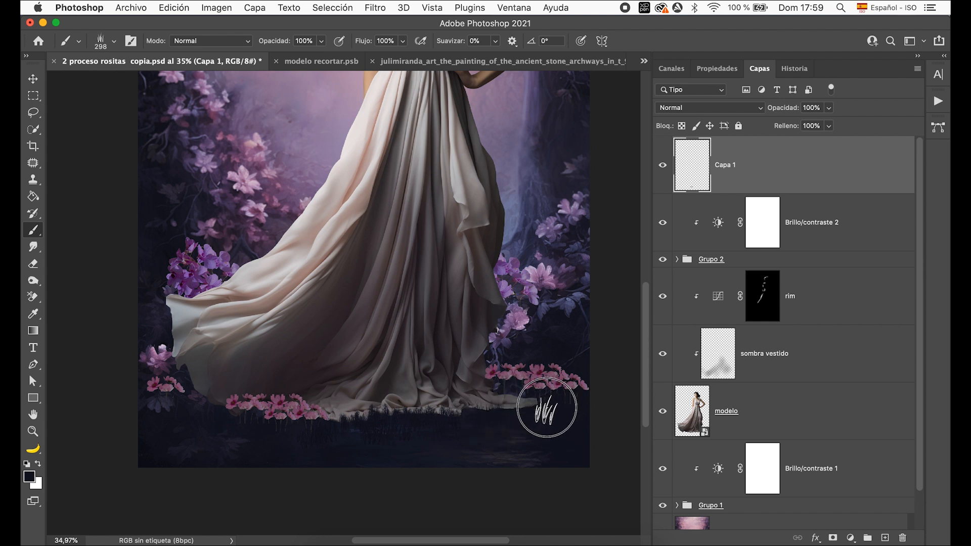
pyautogui.click(581, 398)
pyautogui.click(559, 403)
pyautogui.click(535, 405)
pyautogui.click(547, 408)
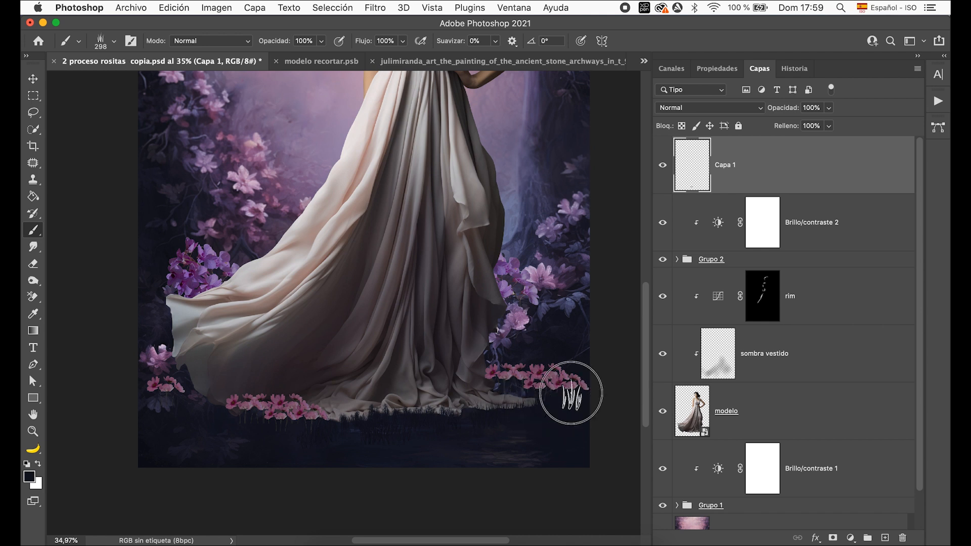
pyautogui.click(566, 401)
pyautogui.click(511, 403)
pyautogui.click(516, 403)
# Paint dark grass from the middle of the hem across the base of the pink flowers in front of the dress, reducing the brush to 214 px.
pyautogui.click(359, 420)
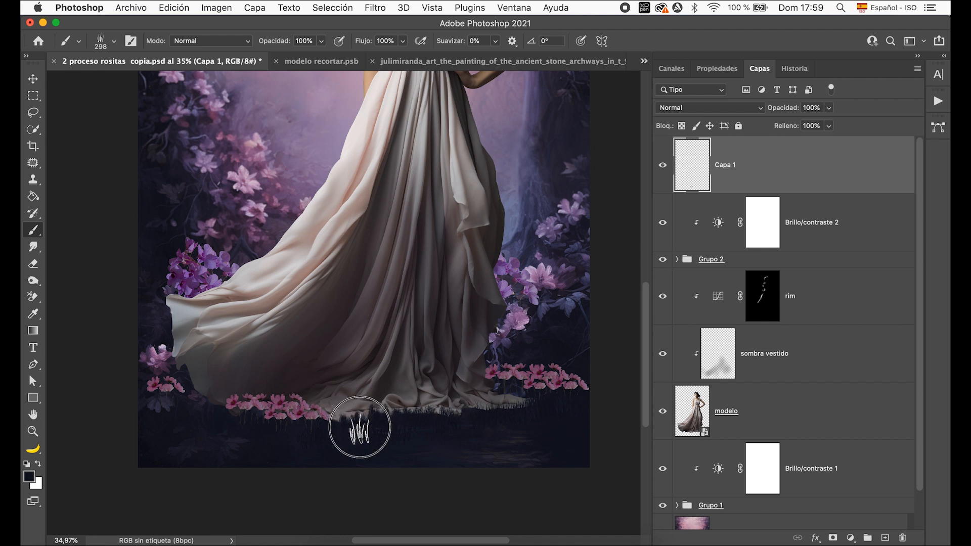
pyautogui.click(343, 431)
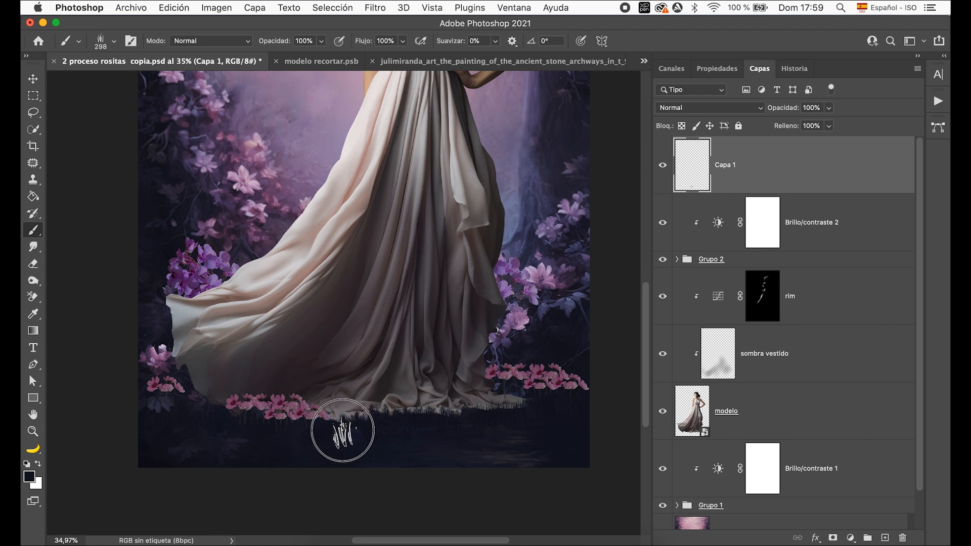
pyautogui.click(245, 426)
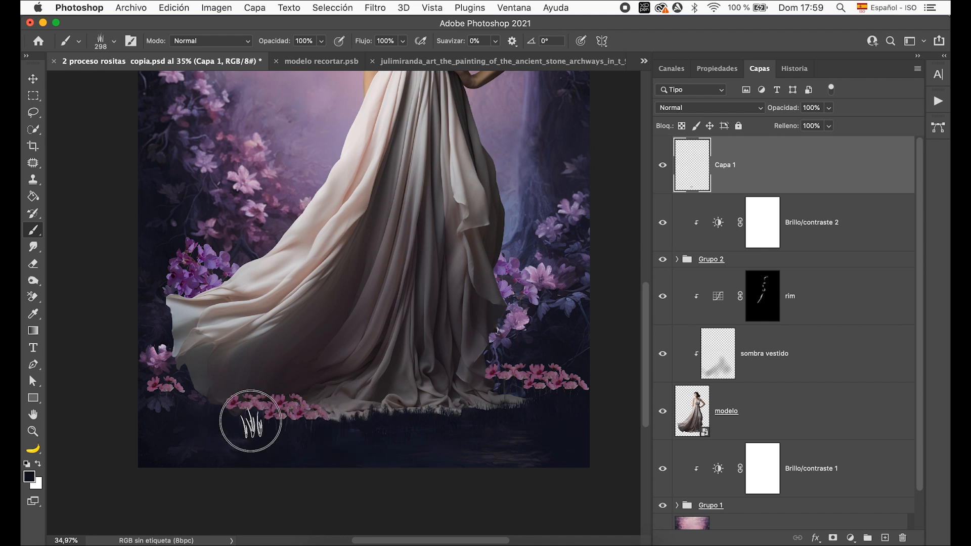
pyautogui.moveTo(273, 436)
pyautogui.mouseDown()
pyautogui.moveTo(300, 423)
pyautogui.moveTo(266, 423)
pyautogui.moveTo(298, 436)
pyautogui.moveTo(290, 436)
pyautogui.mouseUp()
pyautogui.click(282, 439)
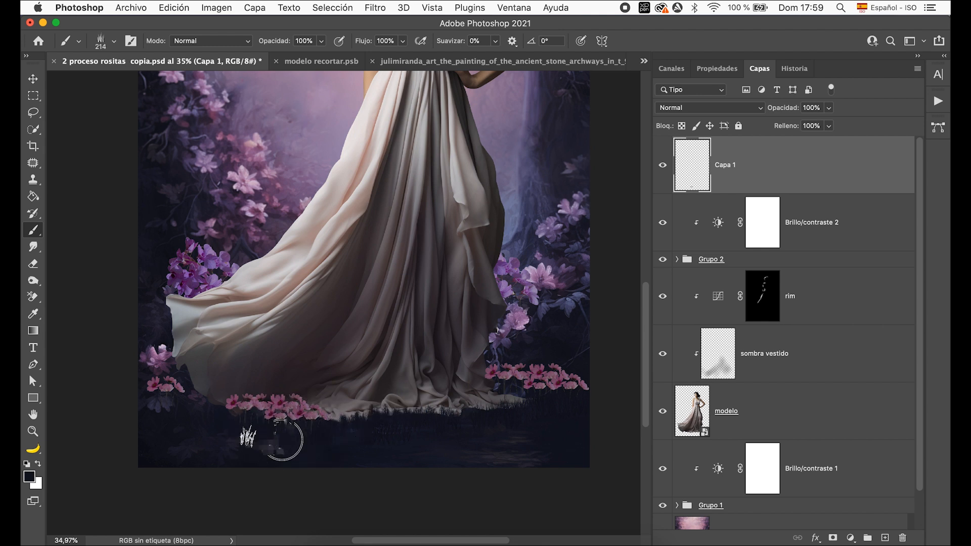
pyautogui.moveTo(243, 431)
pyautogui.mouseDown()
pyautogui.moveTo(307, 423)
pyautogui.moveTo(298, 419)
pyautogui.mouseUp()
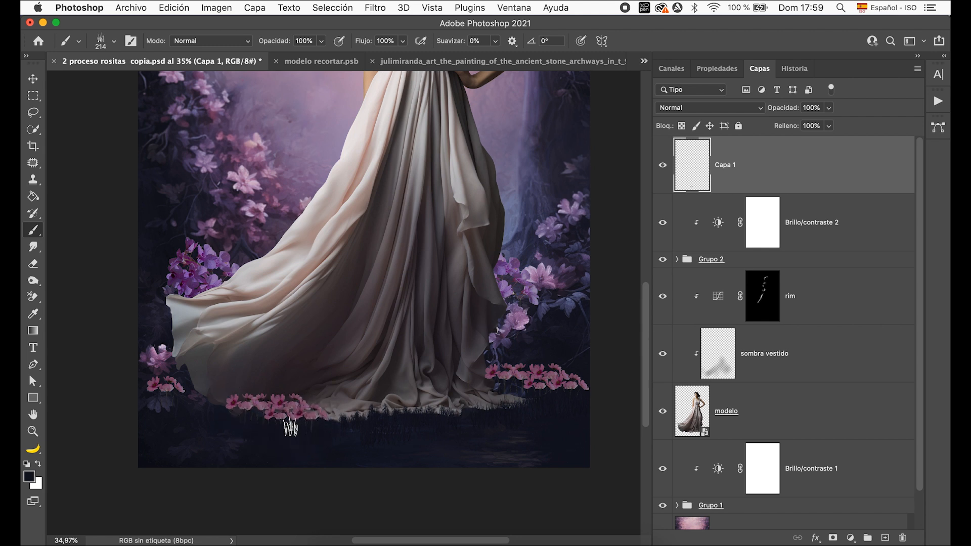
pyautogui.click(241, 420)
pyautogui.click(216, 401)
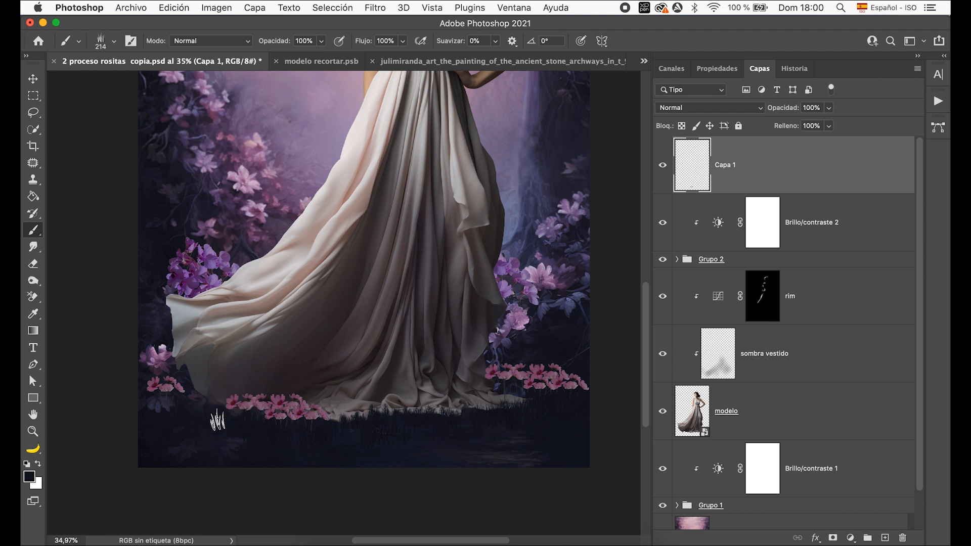
pyautogui.click(233, 422)
pyautogui.click(224, 418)
# Add dark grass to the ground beyond the right tip of the hem, below the right-hand pink flowers.
pyautogui.click(541, 405)
pyautogui.click(514, 424)
pyautogui.click(523, 436)
pyautogui.click(521, 448)
pyautogui.click(535, 405)
pyautogui.moveTo(544, 405); pyautogui.dragTo(576, 403)
# Paint dark grass over the dress edge in the gap between the two left-hand pink flower clumps.
pyautogui.click(223, 396)
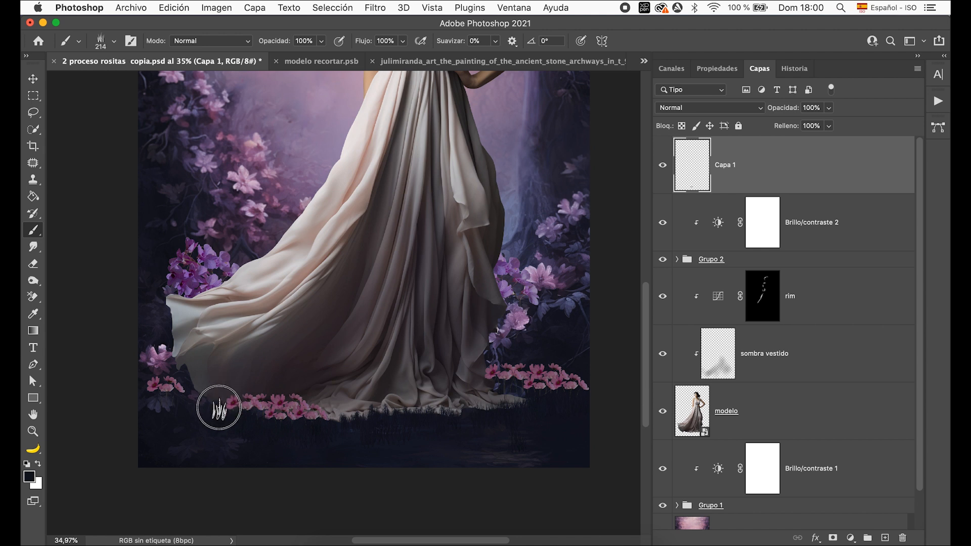
pyautogui.click(201, 417)
pyautogui.click(204, 400)
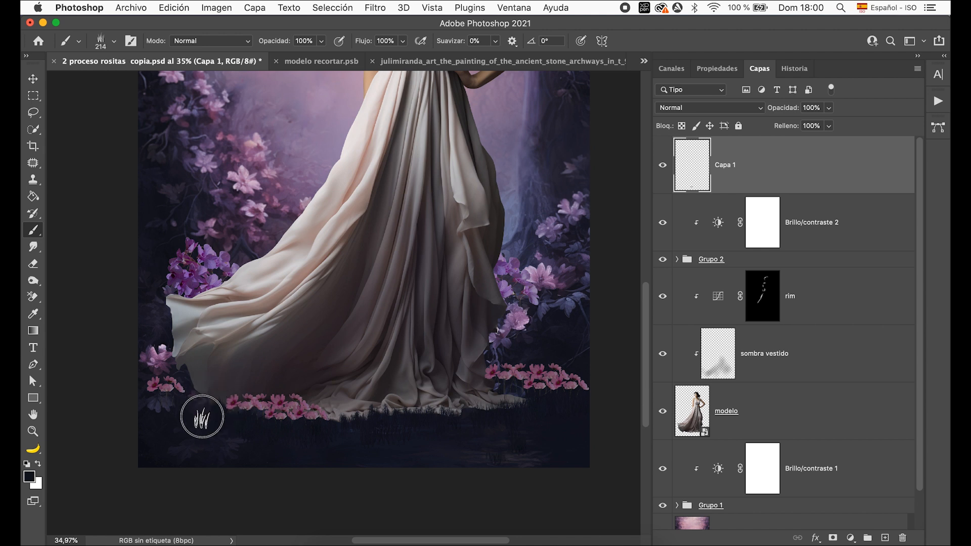
pyautogui.click(215, 410)
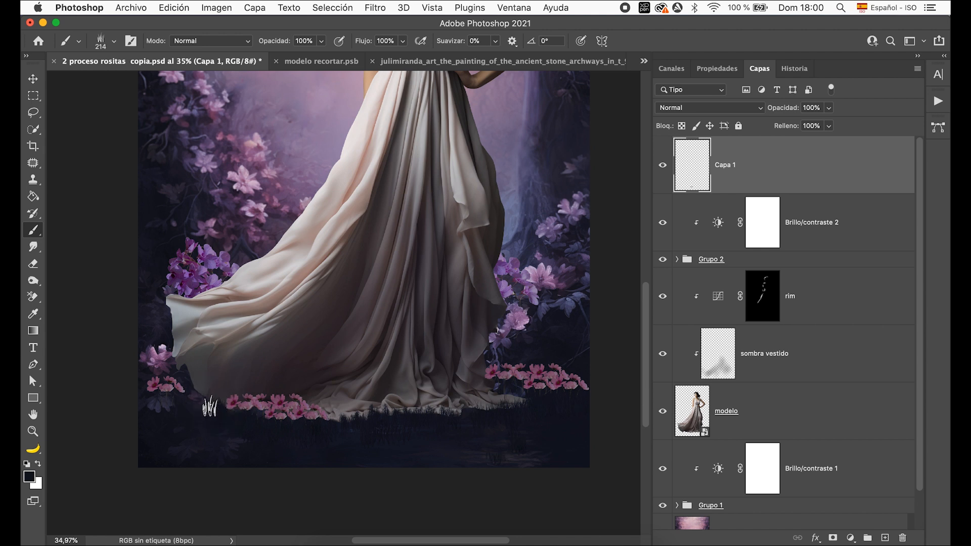
# Paint dark grass over the base and stems of the small pink flower clump at the image's left edge.
pyautogui.click(174, 407)
pyautogui.click(152, 386)
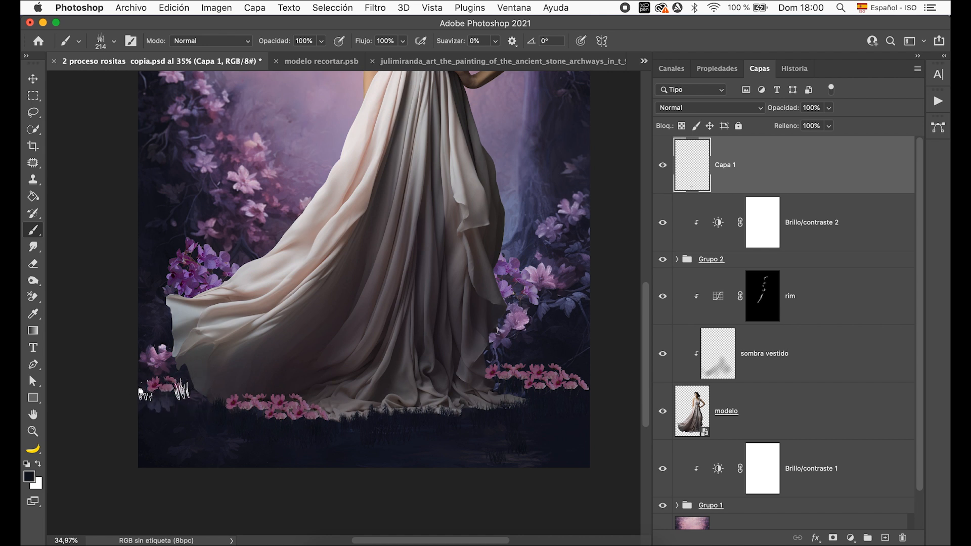
pyautogui.click(173, 389)
pyautogui.click(169, 389)
pyautogui.click(158, 398)
pyautogui.click(146, 392)
pyautogui.click(163, 399)
pyautogui.click(167, 389)
pyautogui.click(173, 390)
pyautogui.click(173, 401)
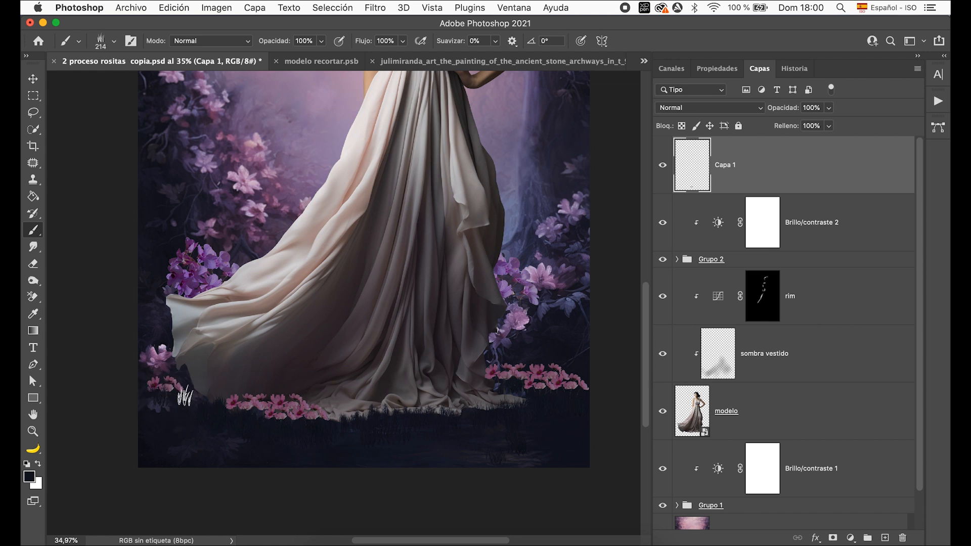
pyautogui.click(163, 402)
pyautogui.click(163, 420)
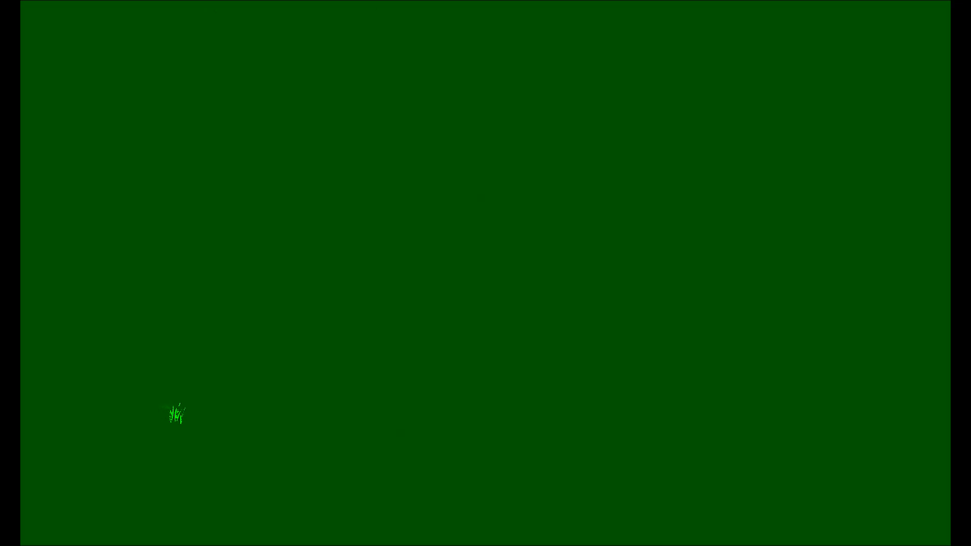
pyautogui.click(166, 411)
pyautogui.click(155, 419)
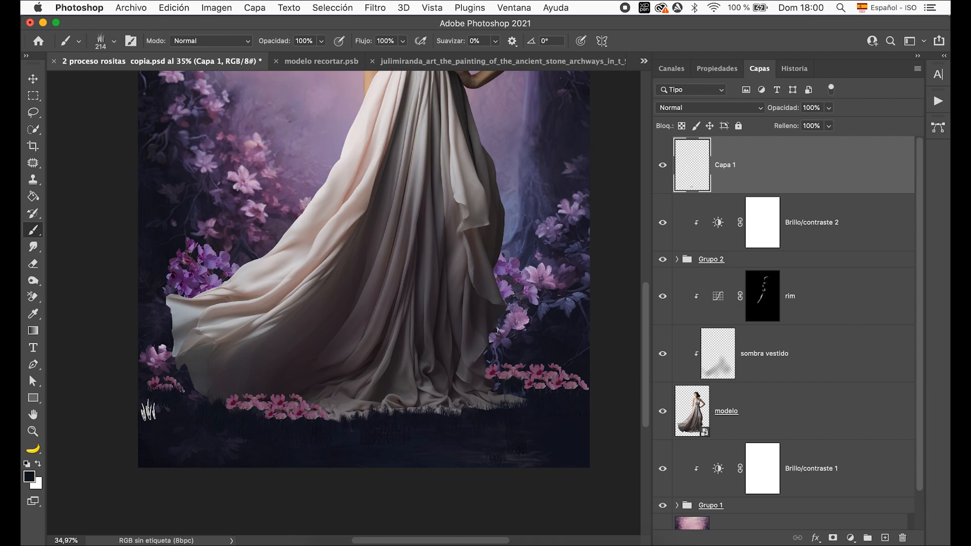
pyautogui.click(168, 404)
# Add more dark grass below the front pink flower clump and where it meets the dress hem.
pyautogui.click(255, 410)
pyautogui.click(252, 428)
pyautogui.click(334, 419)
pyautogui.moveTo(329, 432)
pyautogui.mouseDown()
pyautogui.moveTo(334, 416)
pyautogui.moveTo(332, 434)
pyautogui.moveTo(345, 418)
pyautogui.mouseUp()
pyautogui.click(335, 417)
pyautogui.click(335, 424)
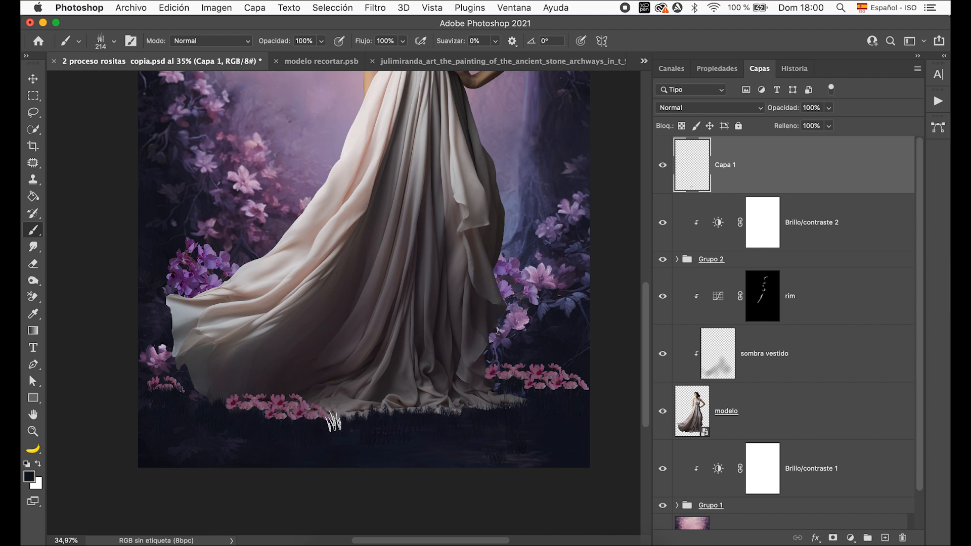
# Erase the stray grass texture along the bottom of the ground and rename the grass layer as cesped.
pyautogui.click(341, 419)
pyautogui.press('e')
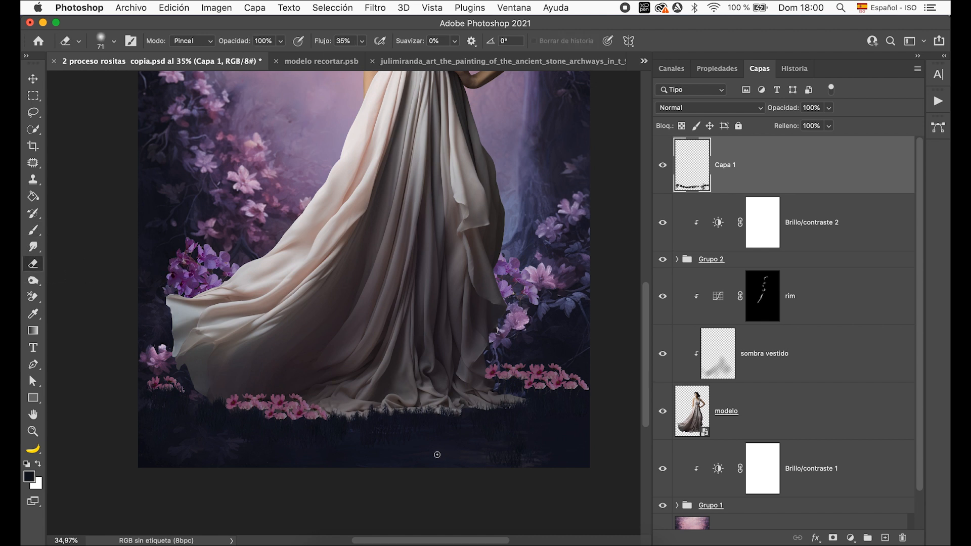
pyautogui.moveTo(444, 445)
pyautogui.mouseDown()
pyautogui.moveTo(541, 463)
pyautogui.moveTo(500, 456)
pyautogui.moveTo(493, 442)
pyautogui.moveTo(503, 438)
pyautogui.moveTo(521, 455)
pyautogui.moveTo(580, 463)
pyautogui.mouseUp()
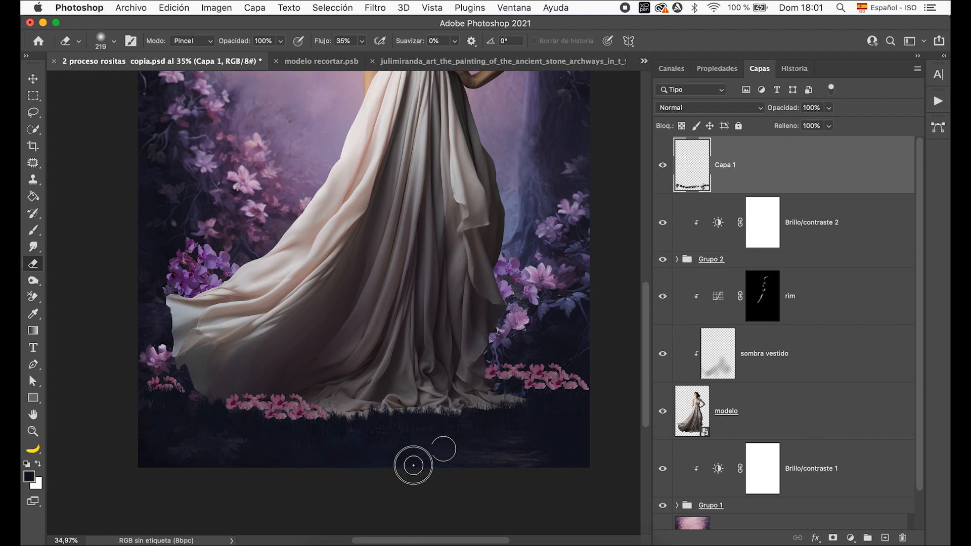
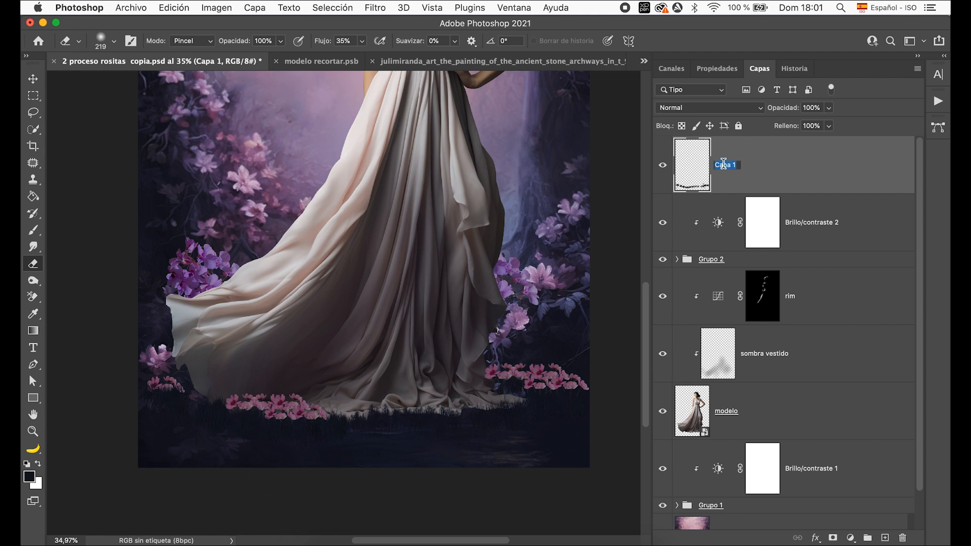
pyautogui.write('ce')
pyautogui.press('Return')
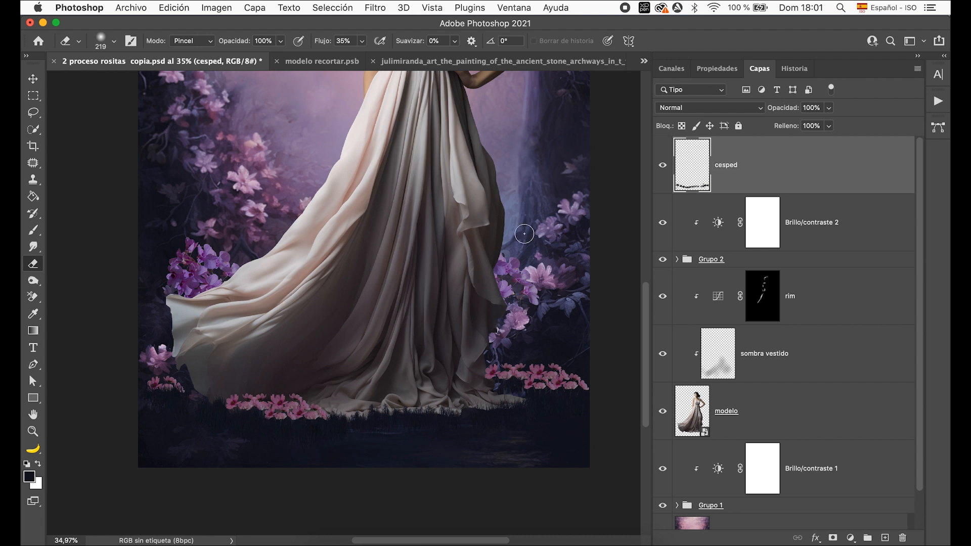
# Add a new empty layer above the cesped layer and switch from the grass brush to a round brush.
pyautogui.scroll(-3, 524, 233)
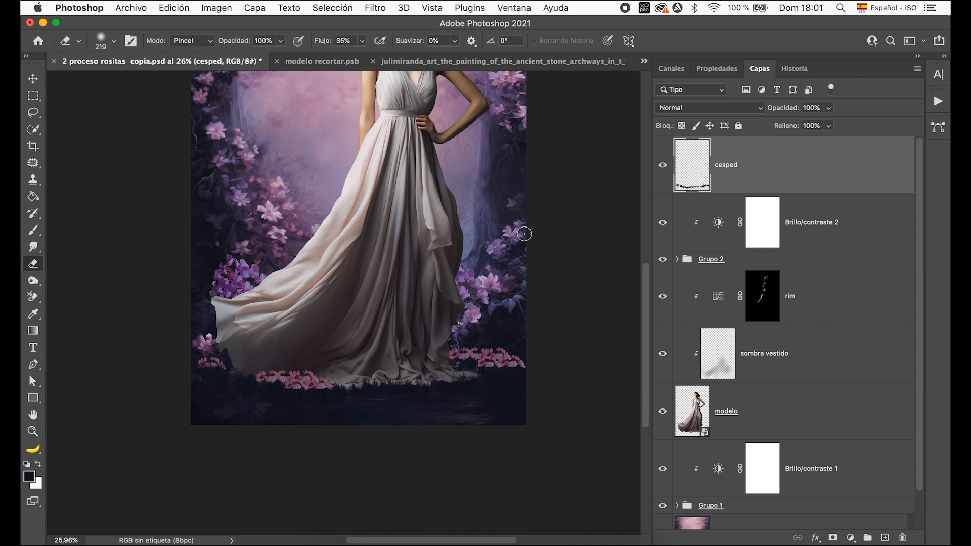
pyautogui.scroll(5, 421, 193)
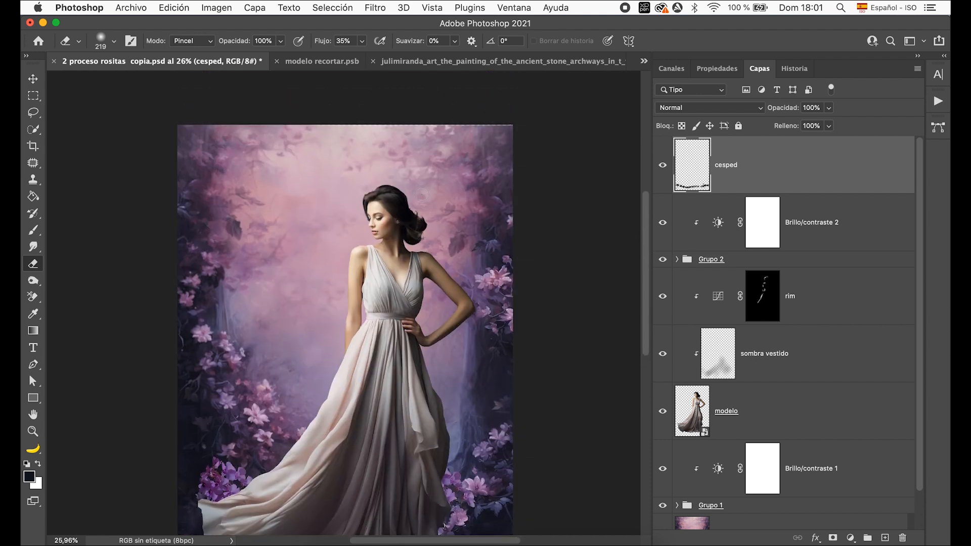
pyautogui.scroll(3, 422, 194)
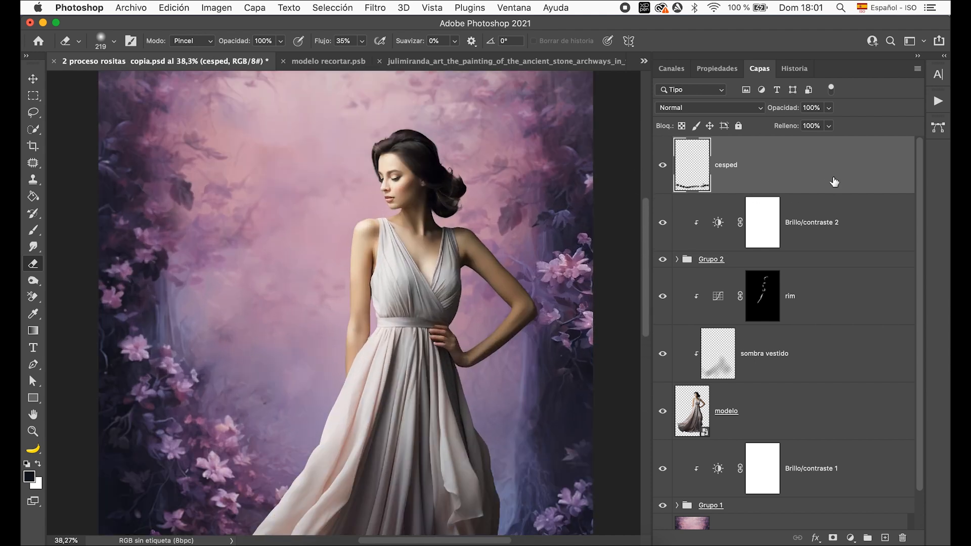
pyautogui.click(885, 538)
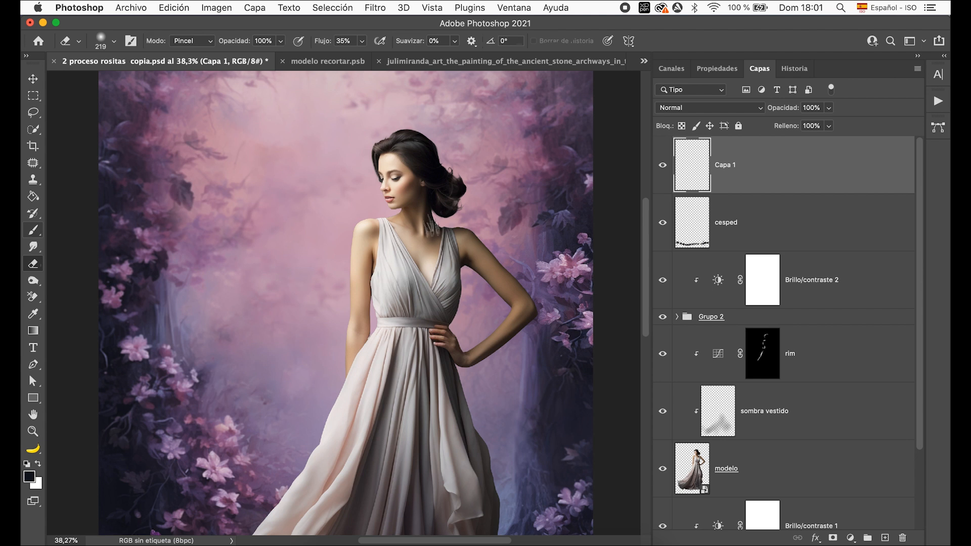
pyautogui.scroll(2, 435, 221)
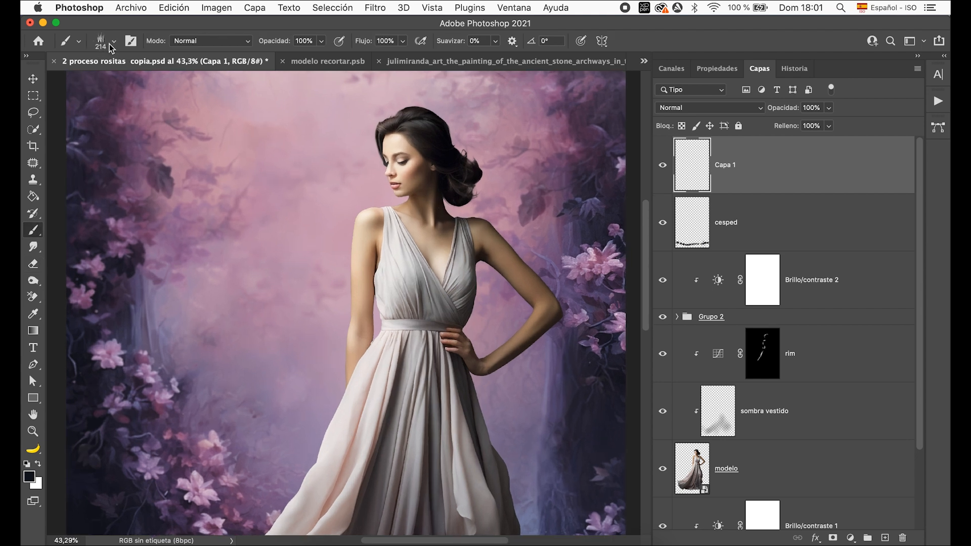
pyautogui.click(115, 42)
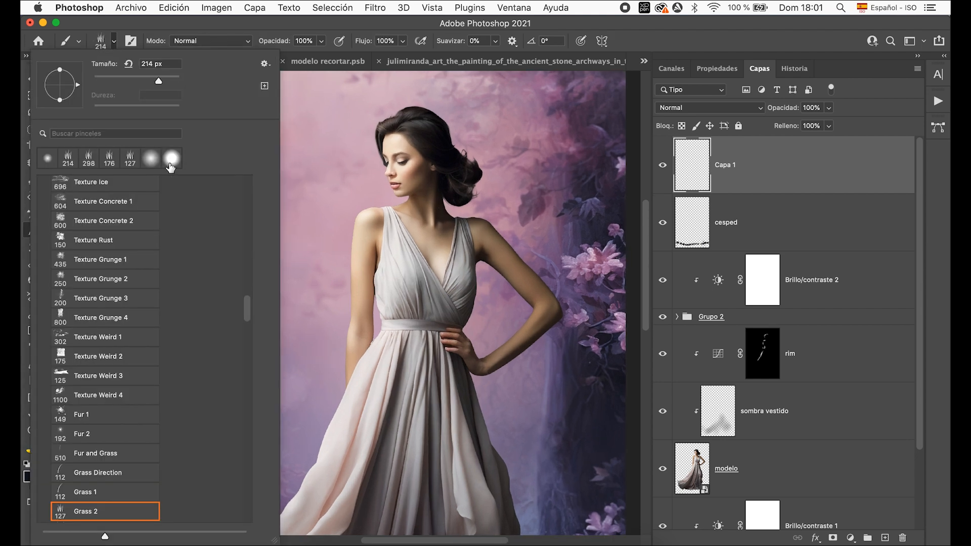
pyautogui.click(171, 161)
pyautogui.click(409, 23)
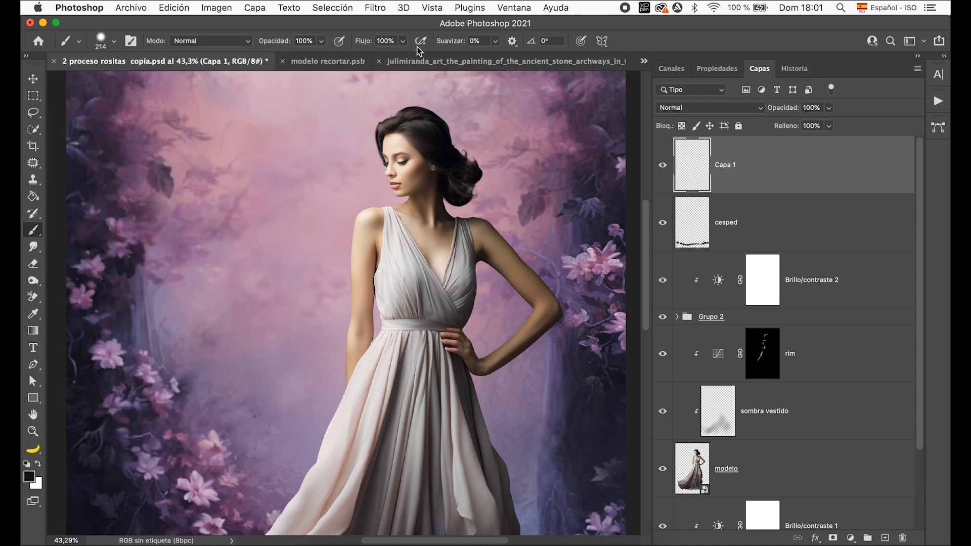
# Set the round brush's flow to 25% and its hardness to 0%.
pyautogui.click(404, 41)
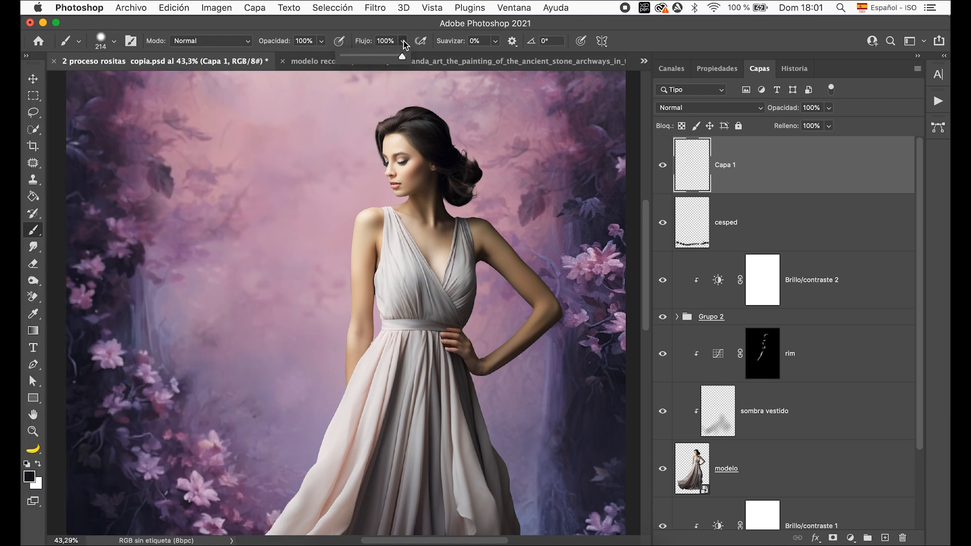
pyautogui.moveTo(362, 59); pyautogui.dragTo(357, 57)
pyautogui.scroll(1, 477, 195)
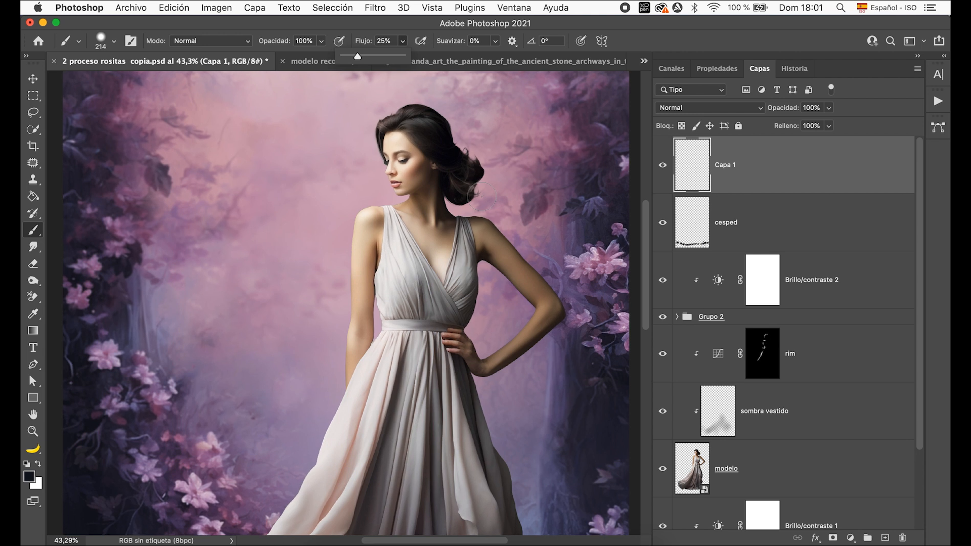
pyautogui.scroll(1, 482, 196)
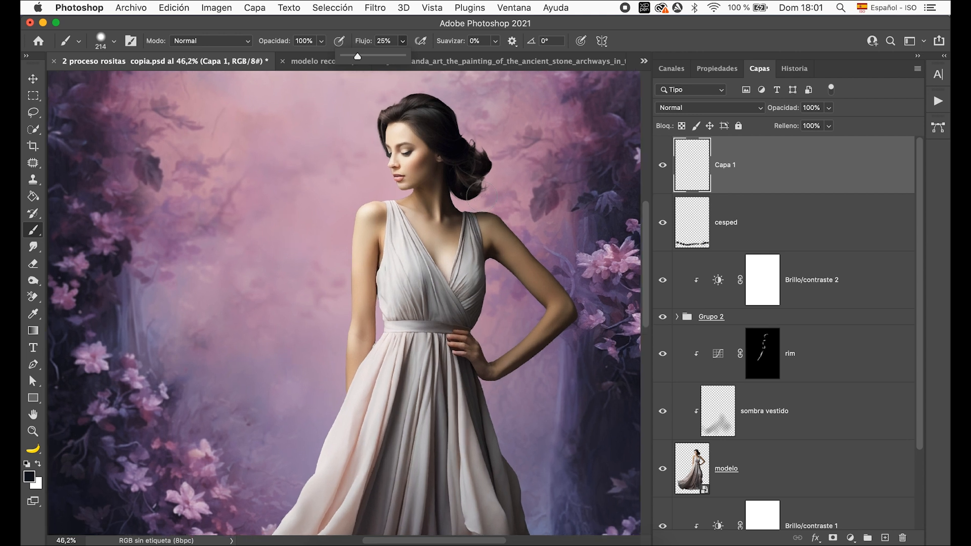
pyautogui.hscroll(2, 481, 196)
pyautogui.scroll(2, 481, 197)
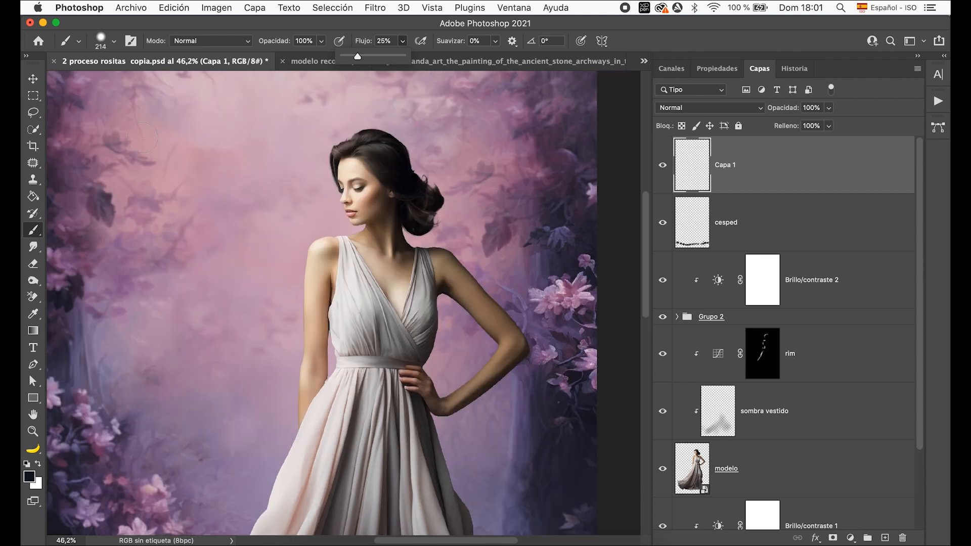
pyautogui.click(114, 41)
pyautogui.moveTo(132, 107); pyautogui.dragTo(93, 110)
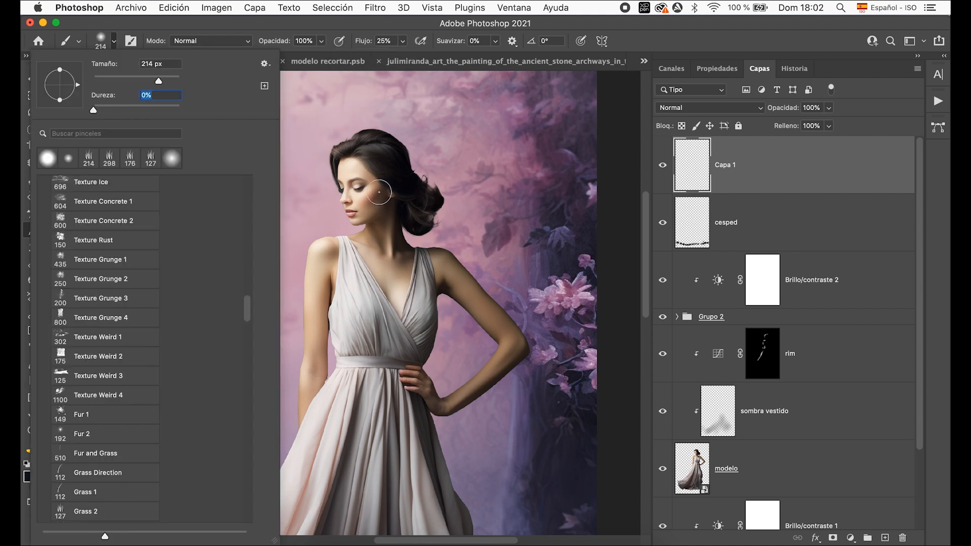
# Paint soft blush and contour on the model's cheek and jaw, using warm brown skin tones sampled from her face.
pyautogui.moveTo(378, 201); pyautogui.dragTo(372, 200)
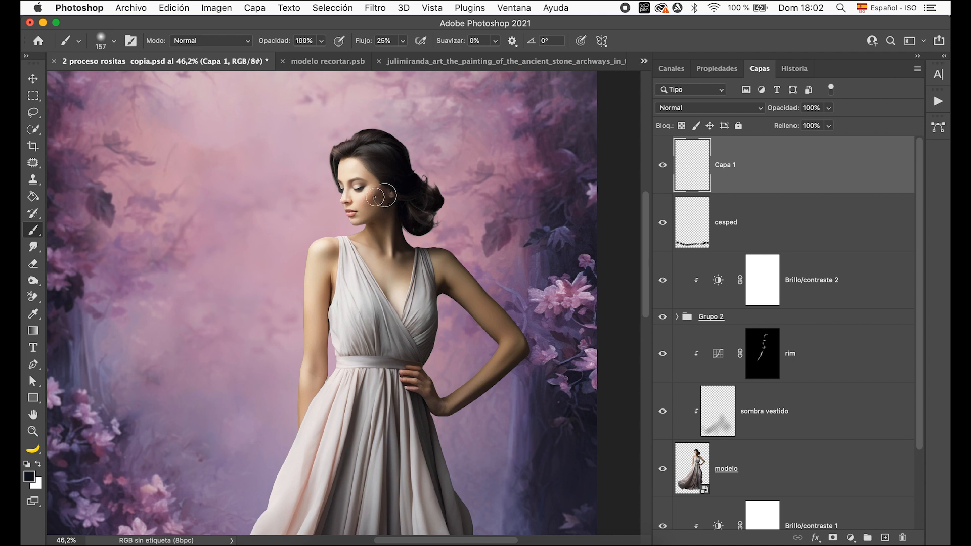
pyautogui.keyDown('alt'); pyautogui.click(377, 195); pyautogui.keyUp('alt')
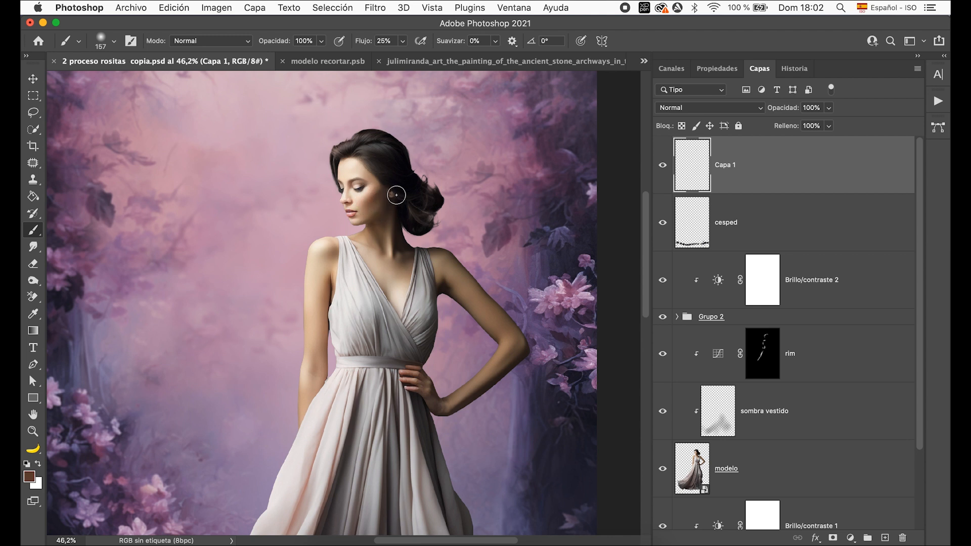
pyautogui.scroll(1, 396, 194)
pyautogui.scroll(2, 397, 195)
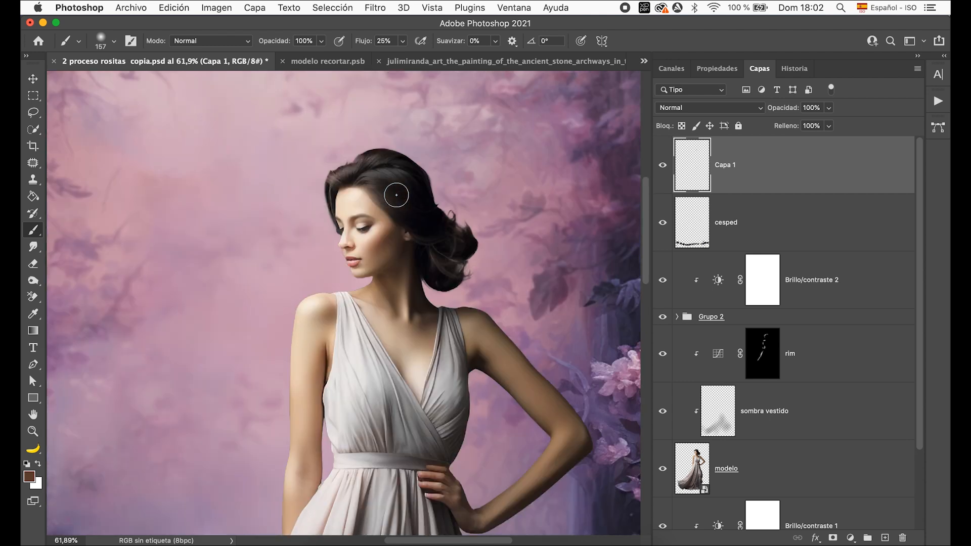
pyautogui.scroll(3, 397, 195)
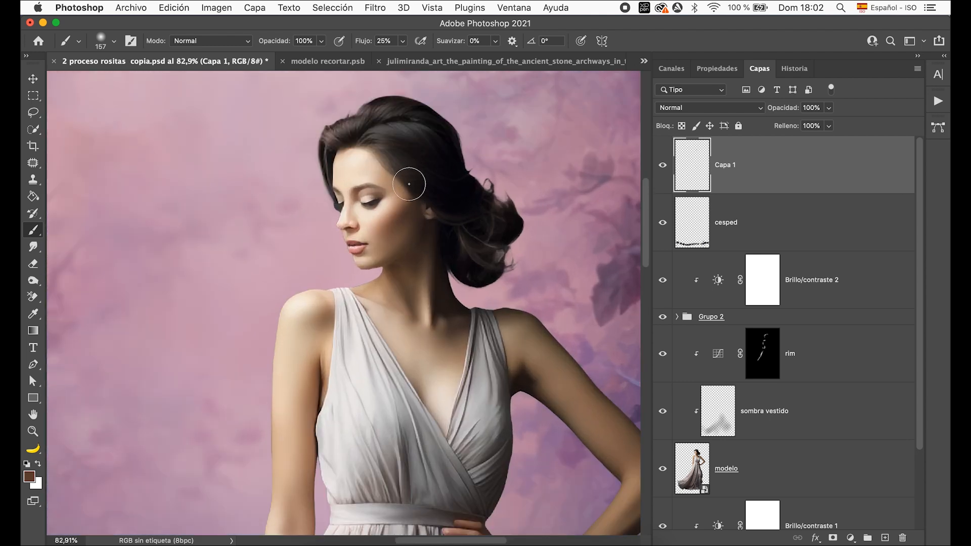
pyautogui.keyDown('alt'); pyautogui.click(381, 188); pyautogui.keyUp('alt')
pyautogui.moveTo(407, 208); pyautogui.dragTo(378, 194)
pyautogui.keyDown('alt'); pyautogui.click(382, 186); pyautogui.keyUp('alt')
pyautogui.moveTo(376, 198); pyautogui.dragTo(366, 195)
pyautogui.moveTo(403, 223); pyautogui.dragTo(359, 254)
# Sample the model's pink lip colour and paint it over her lips with a 37 px soft brush.
pyautogui.scroll(3, 390, 251)
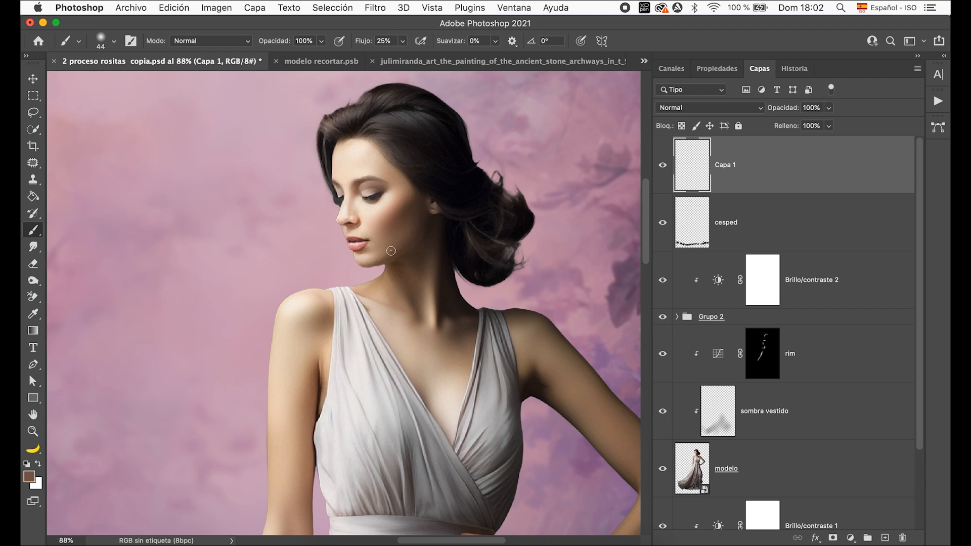
pyautogui.scroll(1, 375, 222)
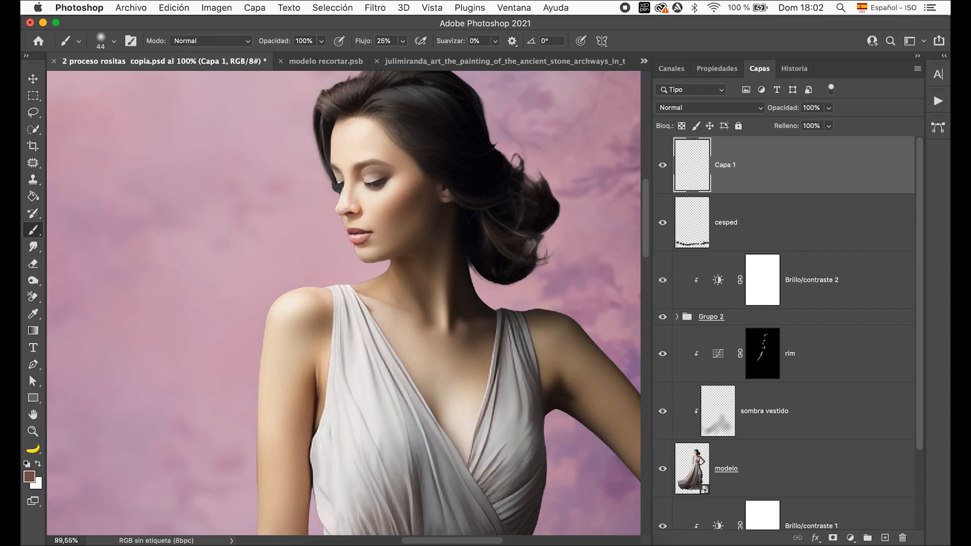
pyautogui.keyDown('alt'); pyautogui.click(362, 235); pyautogui.keyUp('alt')
pyautogui.moveTo(360, 242); pyautogui.dragTo(356, 242)
# Compare the face with and without the painted makeup and rename its layer as maquillaje.
pyautogui.click(663, 166)
pyautogui.click(663, 166)
pyautogui.doubleClick(727, 165)
pyautogui.write('maquillaje')
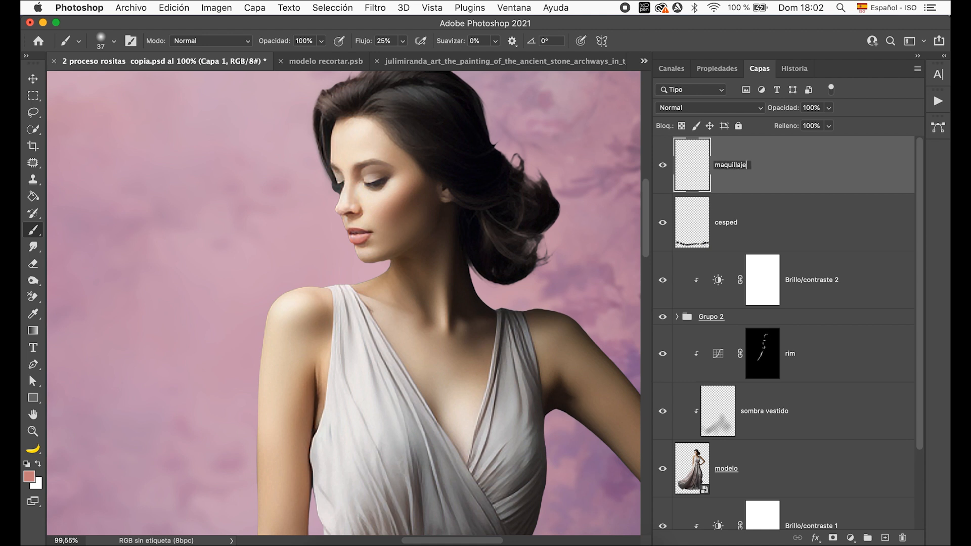
pyautogui.press('Return')
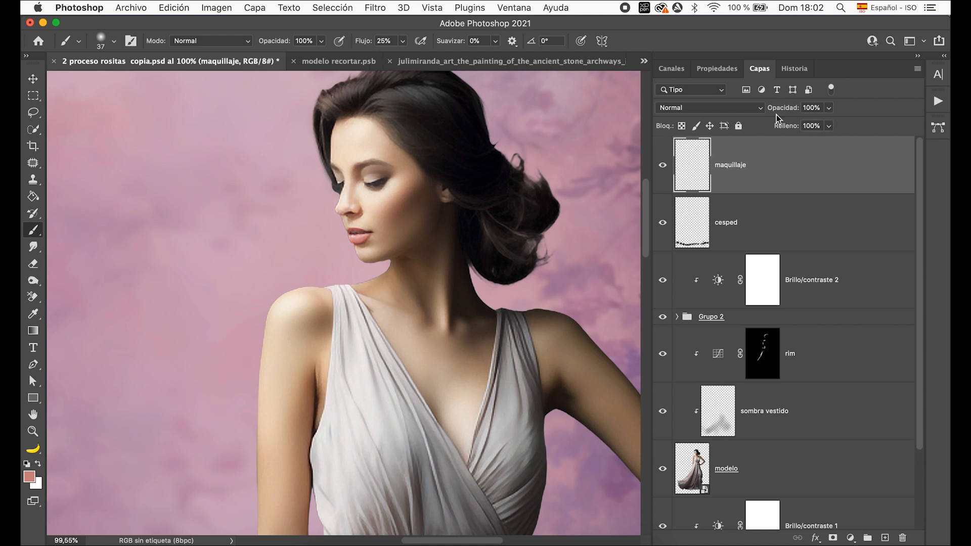
# Try the Luz suave blend mode on the maquillaje layer, compare its effect, and restore the Normal mode.
pyautogui.click(736, 108)
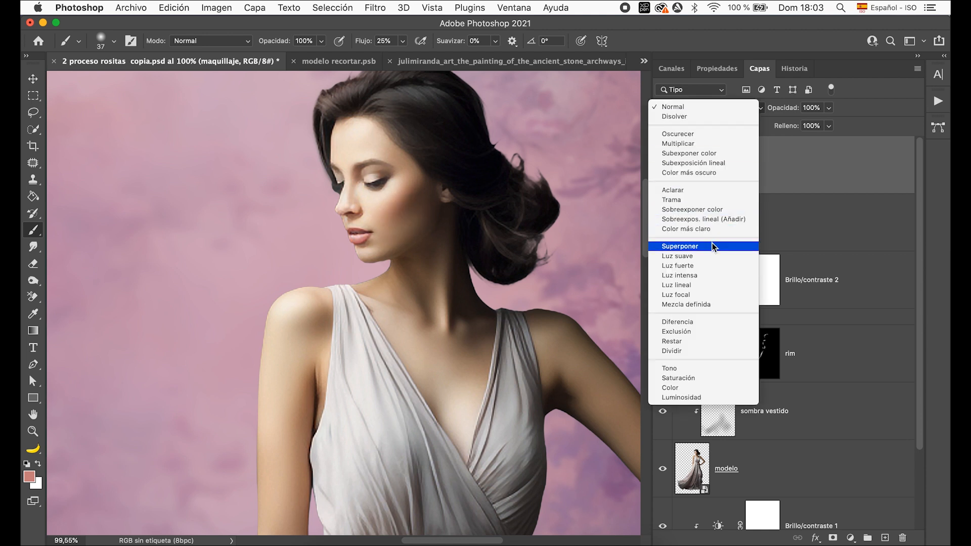
pyautogui.click(711, 256)
pyautogui.click(663, 166)
pyautogui.click(664, 169)
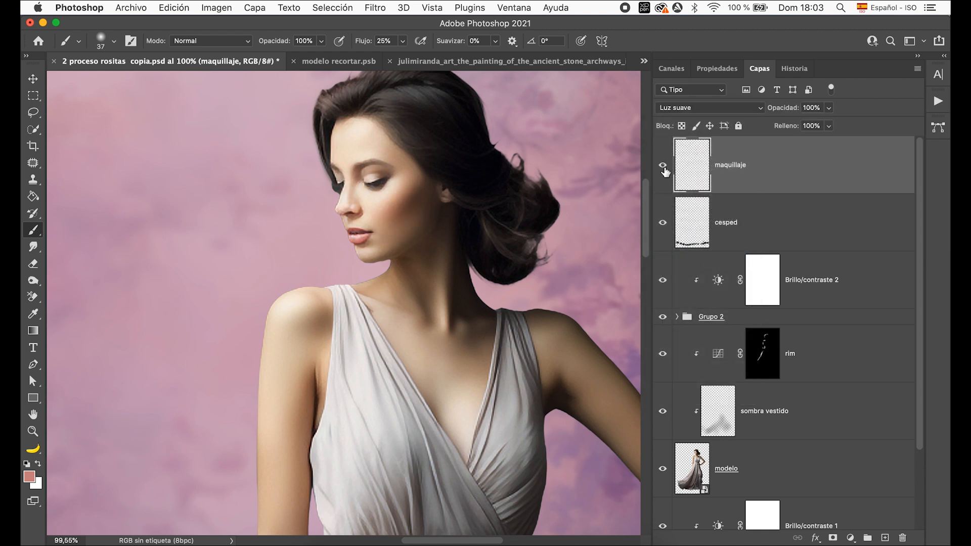
pyautogui.click(710, 108)
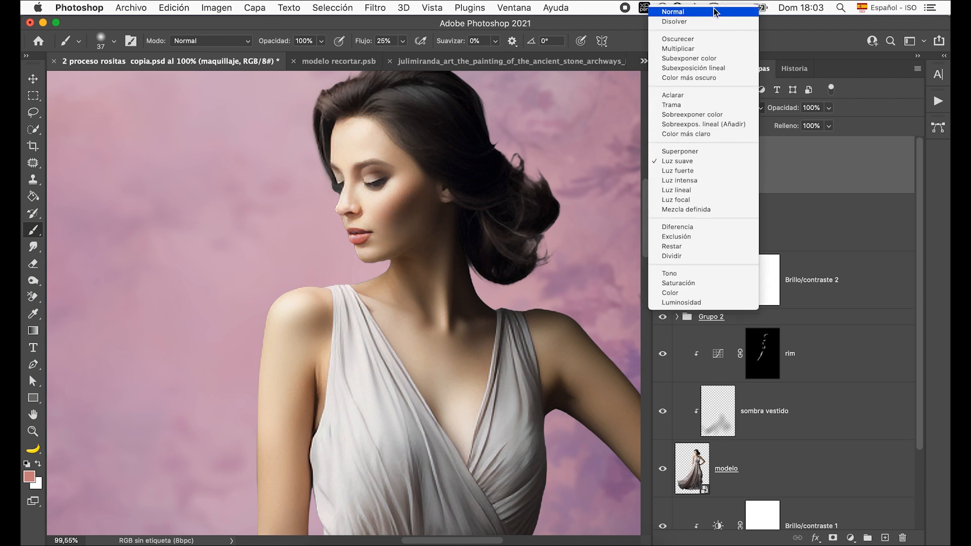
pyautogui.click(717, 13)
# Lower the maquillaje layer's opacity to 77% and check the result over the whole image.
pyautogui.click(829, 108)
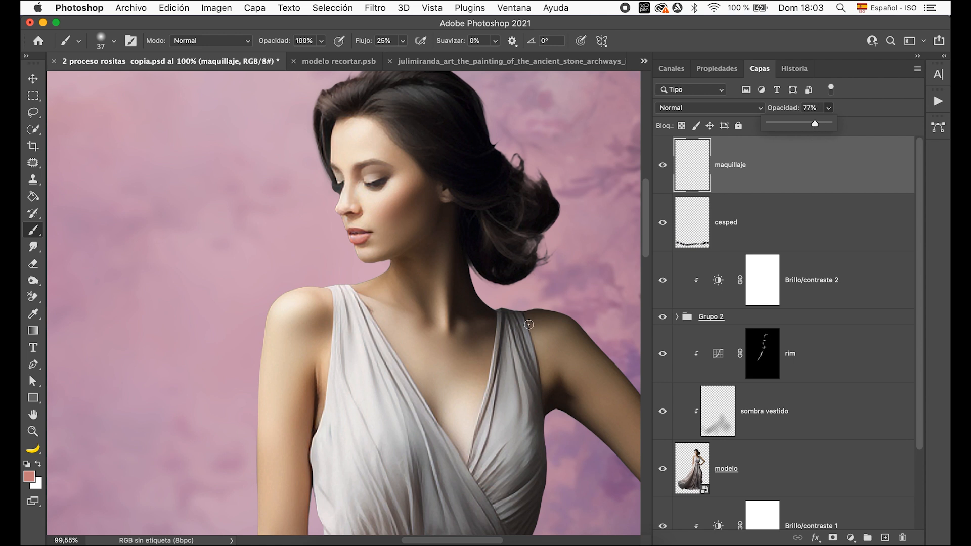
pyautogui.scroll(-2, 528, 324)
pyautogui.scroll(-2, 529, 324)
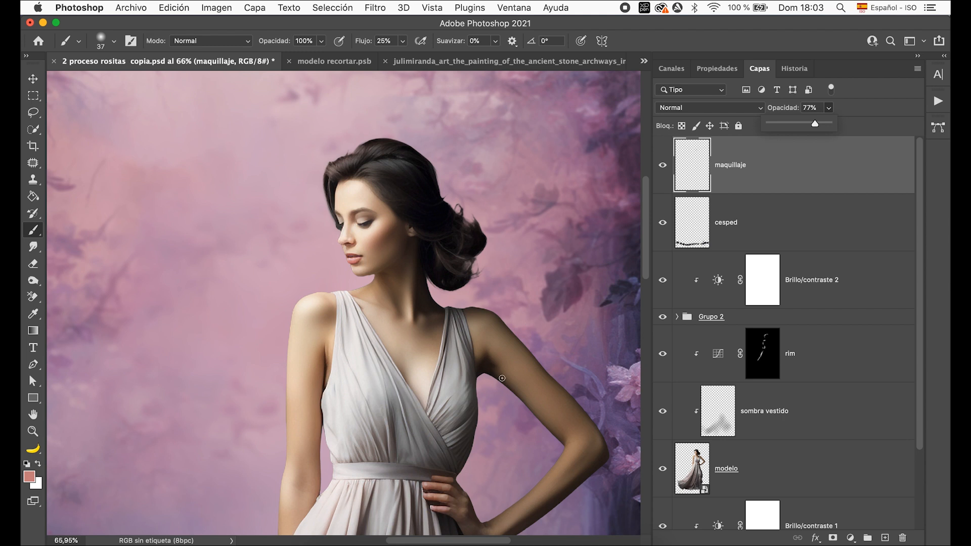
pyautogui.scroll(-3, 485, 425)
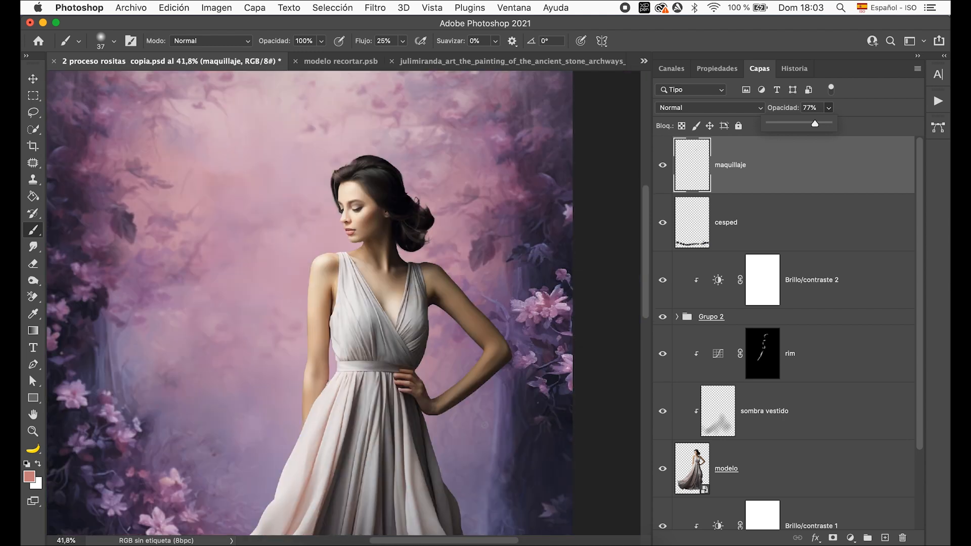
pyautogui.scroll(-3, 478, 463)
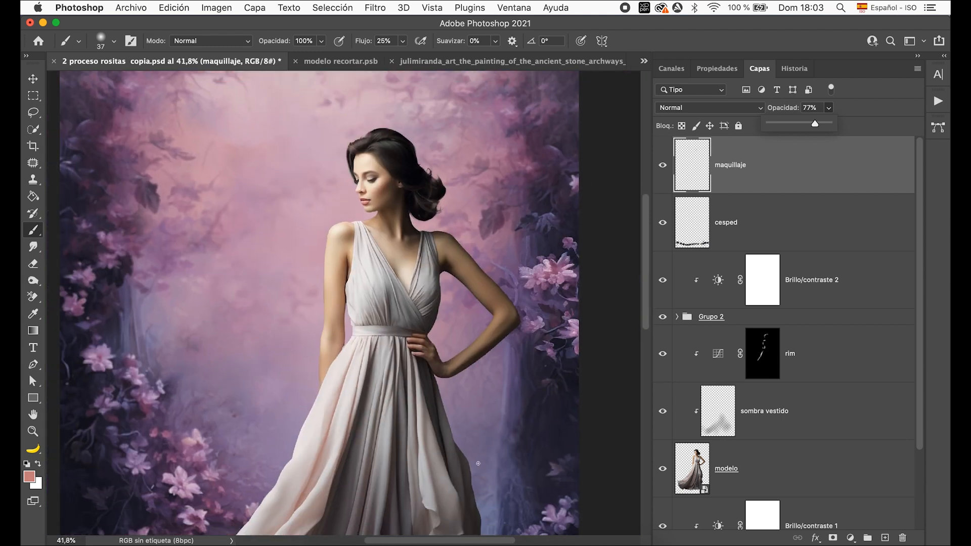
pyautogui.scroll(-1, 478, 463)
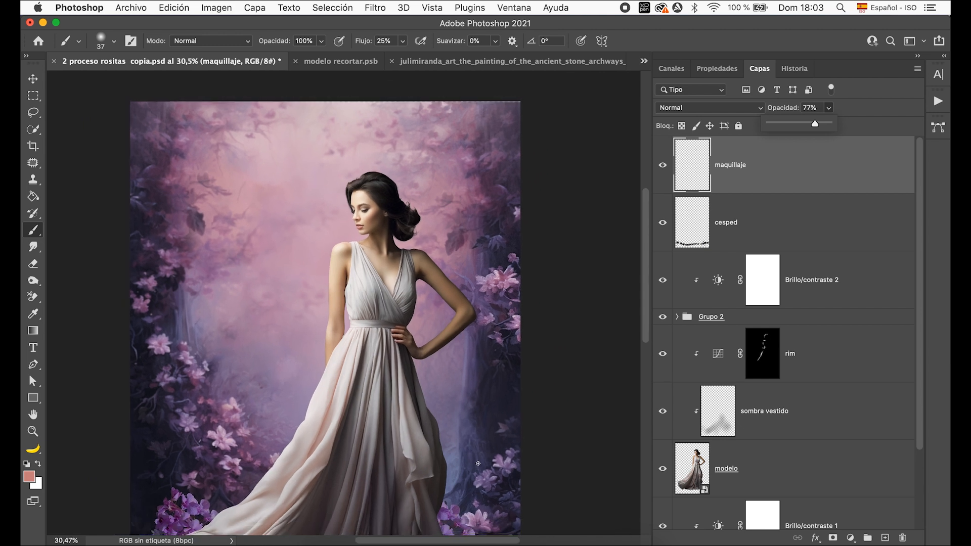
pyautogui.scroll(-4, 477, 463)
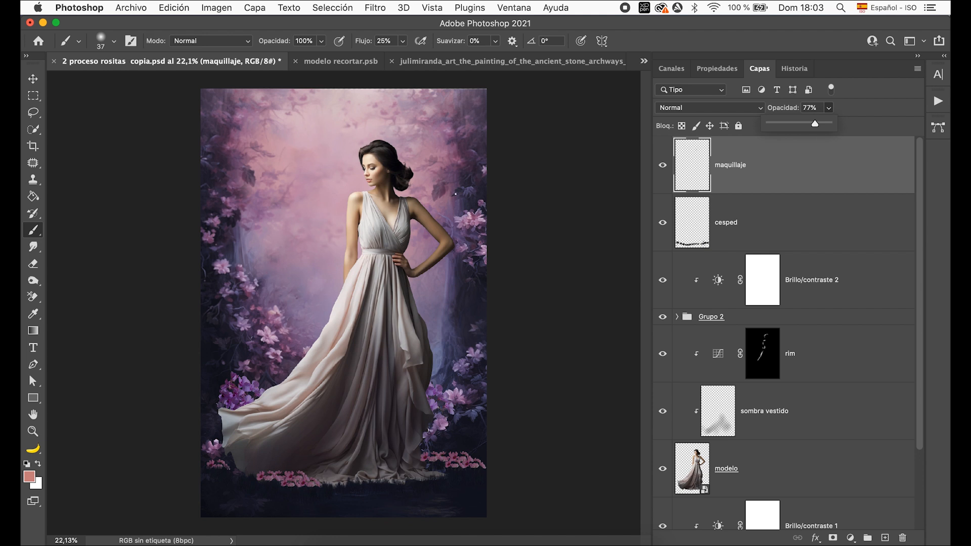
# Lasso the light-facing side of the image, from the top edge through the model's face and dress down to the hem's left tip.
pyautogui.click(834, 170)
pyautogui.click(33, 113)
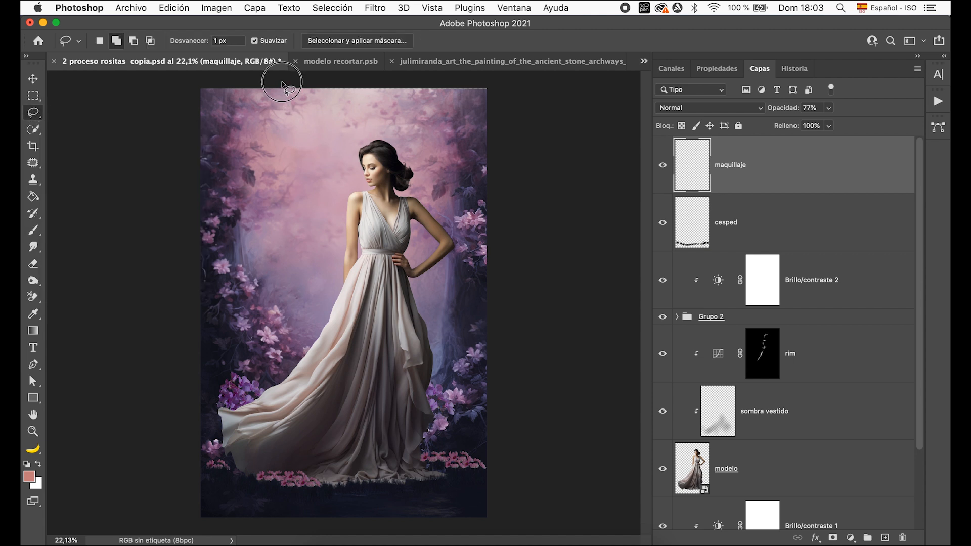
pyautogui.moveTo(291, 88)
pyautogui.mouseDown()
pyautogui.moveTo(406, 189)
pyautogui.moveTo(364, 179)
pyautogui.moveTo(396, 213)
pyautogui.moveTo(376, 228)
pyautogui.moveTo(397, 268)
pyautogui.moveTo(376, 262)
pyautogui.moveTo(384, 302)
pyautogui.moveTo(362, 333)
pyautogui.moveTo(377, 368)
pyautogui.moveTo(335, 361)
pyautogui.moveTo(305, 396)
pyautogui.moveTo(292, 393)
pyautogui.moveTo(295, 427)
pyautogui.moveTo(258, 415)
pyautogui.moveTo(263, 428)
pyautogui.moveTo(227, 419)
pyautogui.moveTo(223, 440)
pyautogui.moveTo(170, 403)
pyautogui.moveTo(141, 261)
pyautogui.moveTo(134, 64)
pyautogui.moveTo(181, 51)
pyautogui.moveTo(281, 85)
pyautogui.mouseUp()
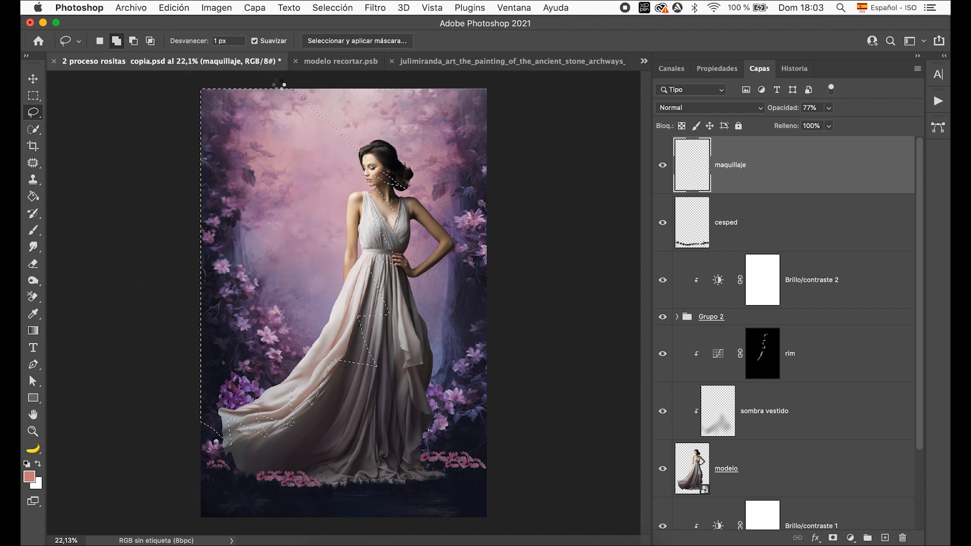
# Feather the lasso selection by a 50-pixel radius.
pyautogui.rightClick(290, 142)
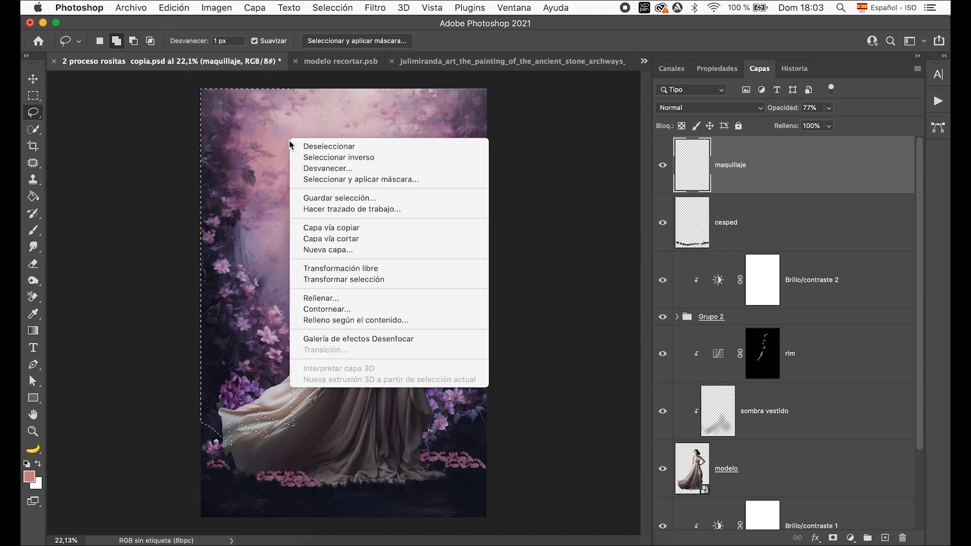
pyautogui.click(326, 168)
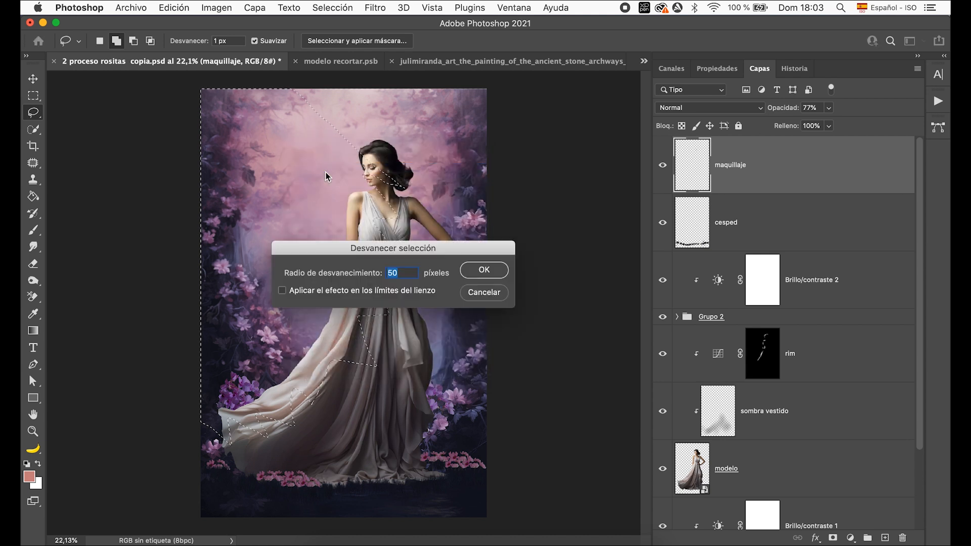
pyautogui.click(500, 271)
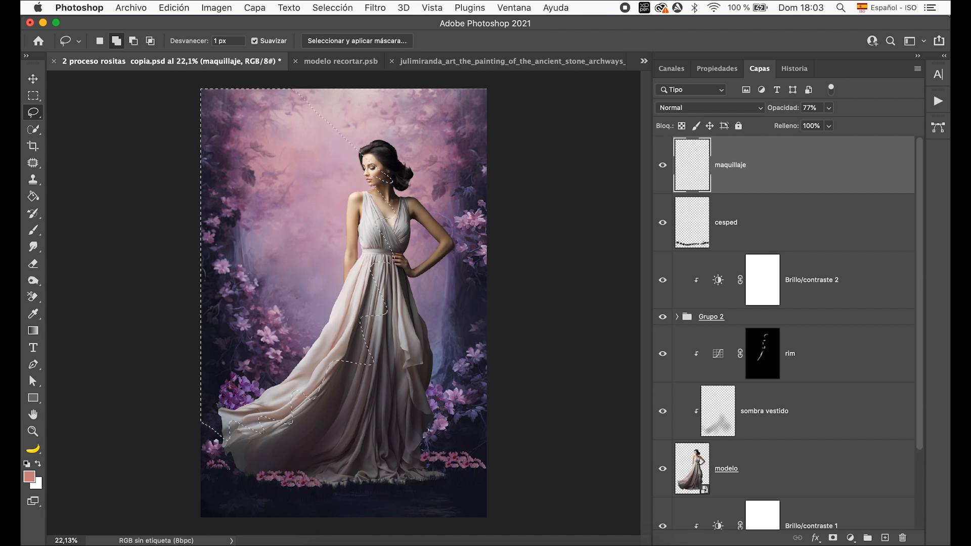
# Add a Curves adjustment layer masked to the feathered selection and raise its midtones to brighten the light-facing side.
pyautogui.click(851, 538)
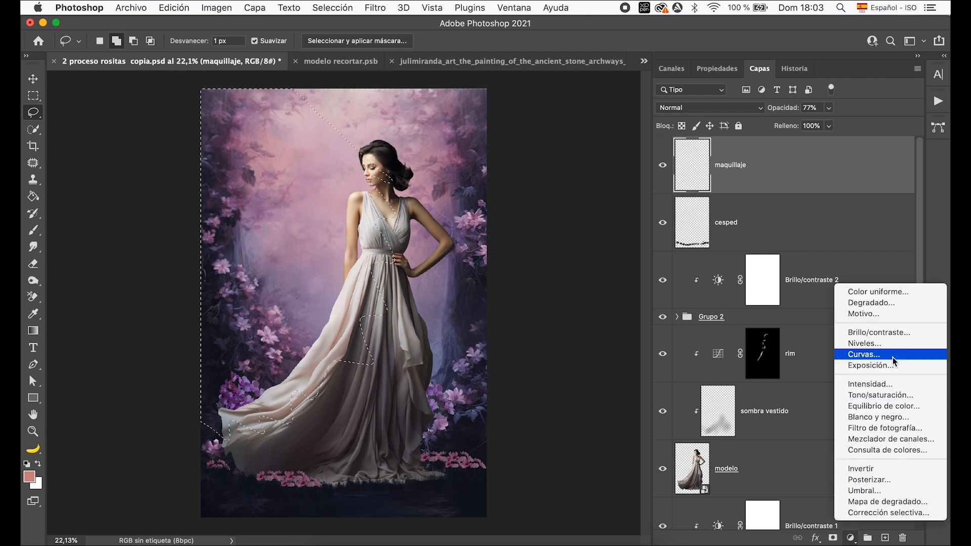
pyautogui.click(885, 354)
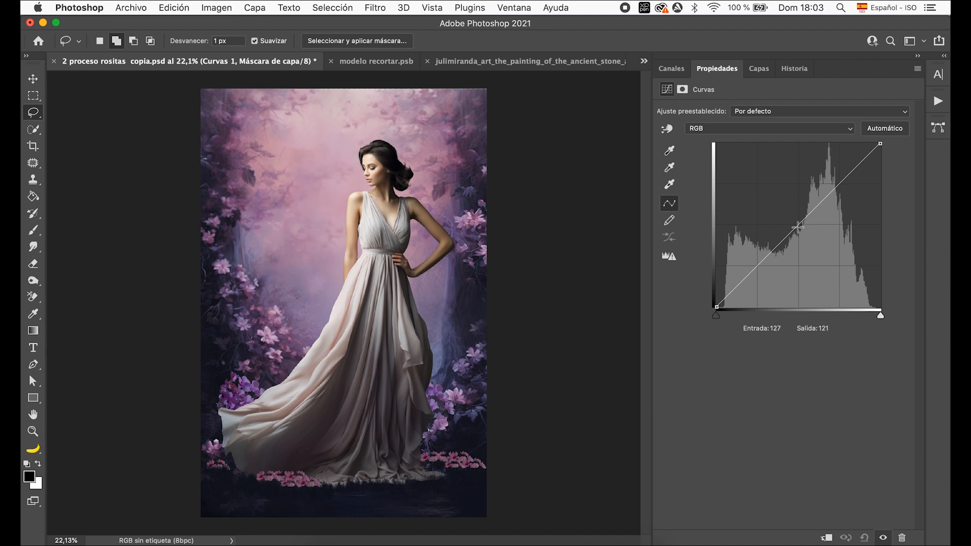
pyautogui.moveTo(785, 239); pyautogui.dragTo(785, 214)
pyautogui.click(762, 72)
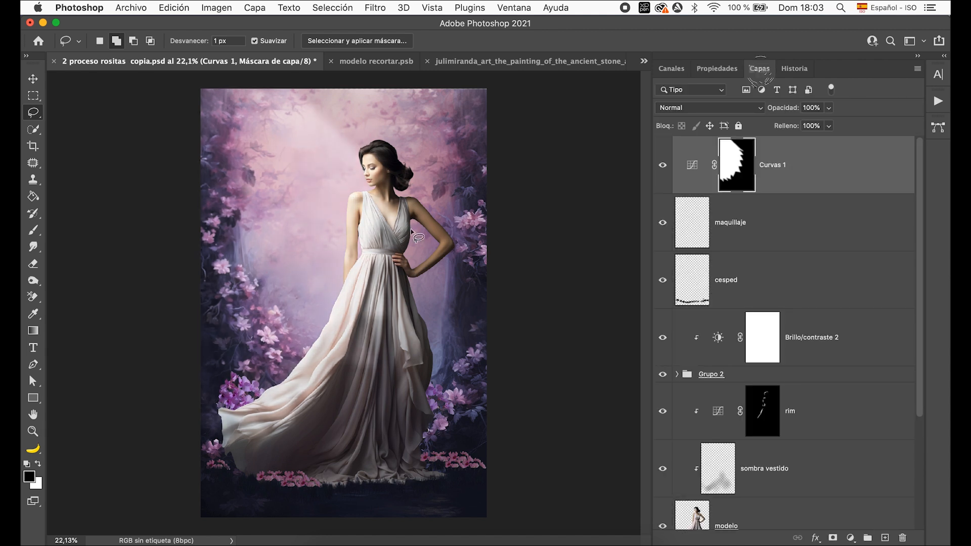
# Soften the edge of the Curves layer's mask by raising its feather through 80,2 px and 148,5 px to a still wider radius.
pyautogui.doubleClick(739, 171)
pyautogui.moveTo(664, 202); pyautogui.dragTo(795, 204)
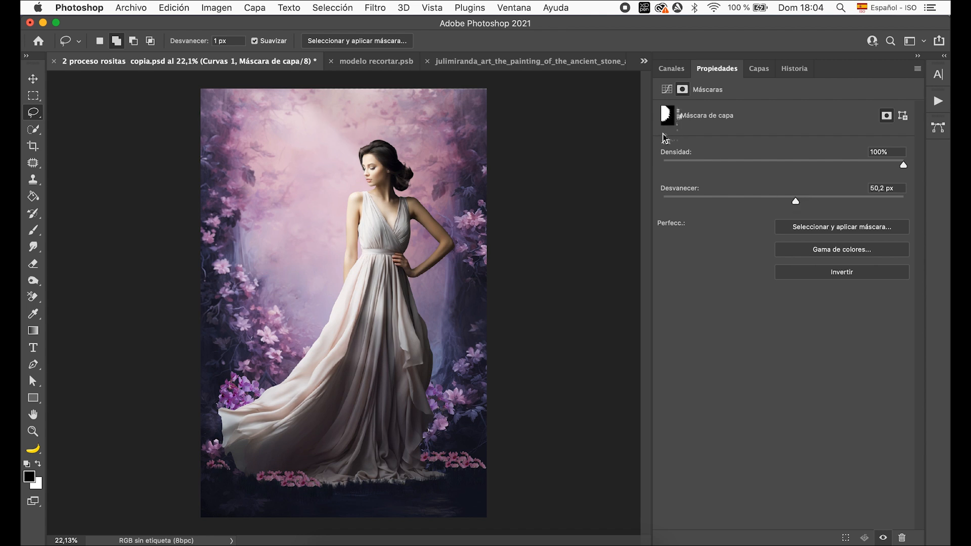
pyautogui.moveTo(795, 200); pyautogui.dragTo(809, 200)
pyautogui.click(760, 73)
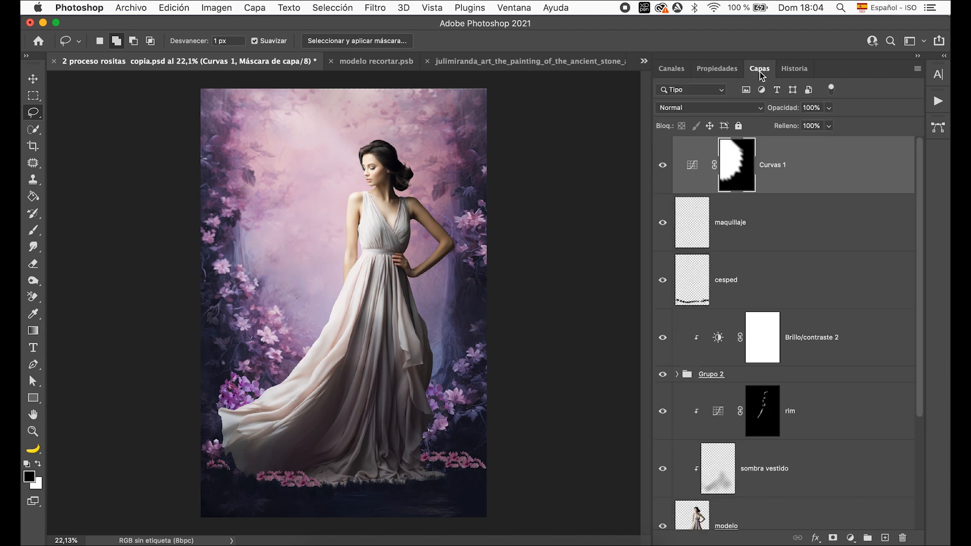
pyautogui.doubleClick(744, 173)
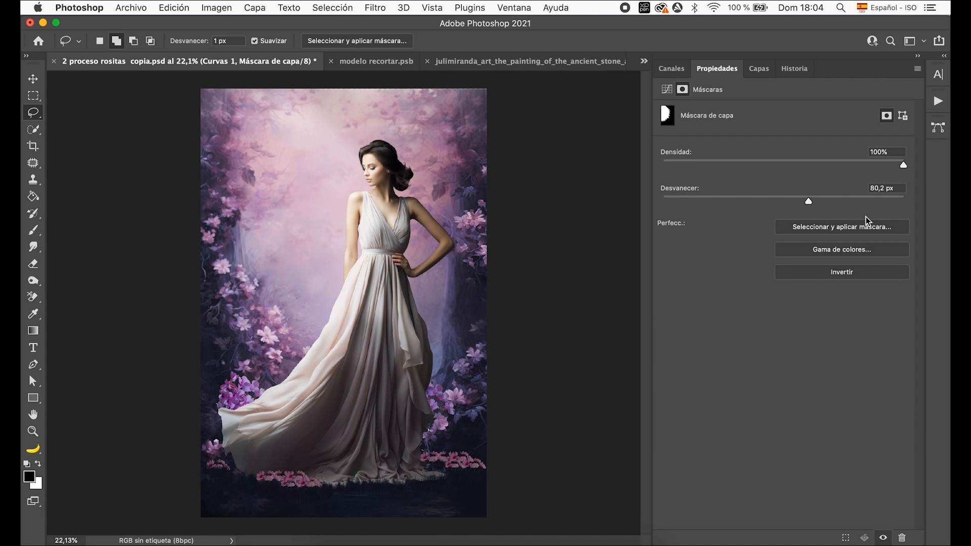
pyautogui.moveTo(809, 202); pyautogui.dragTo(839, 202)
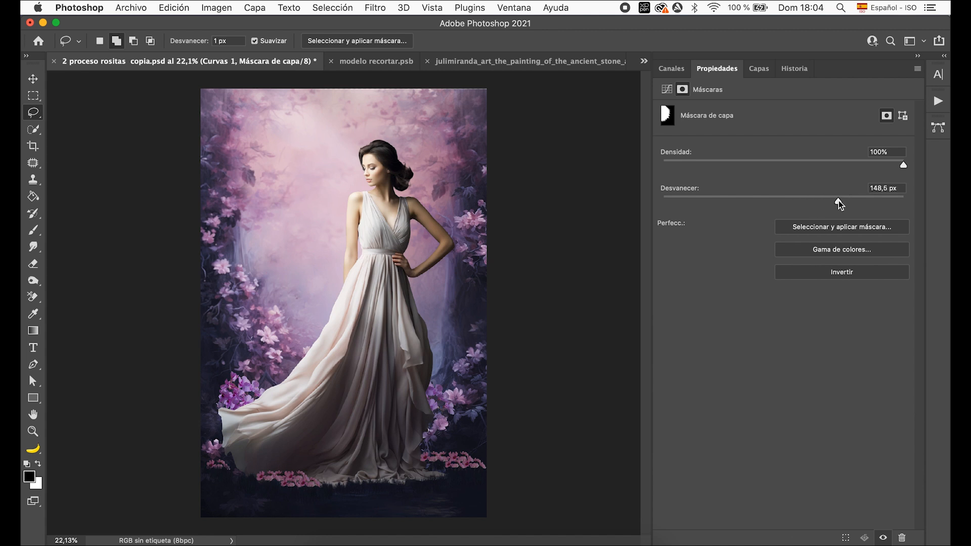
pyautogui.click(760, 78)
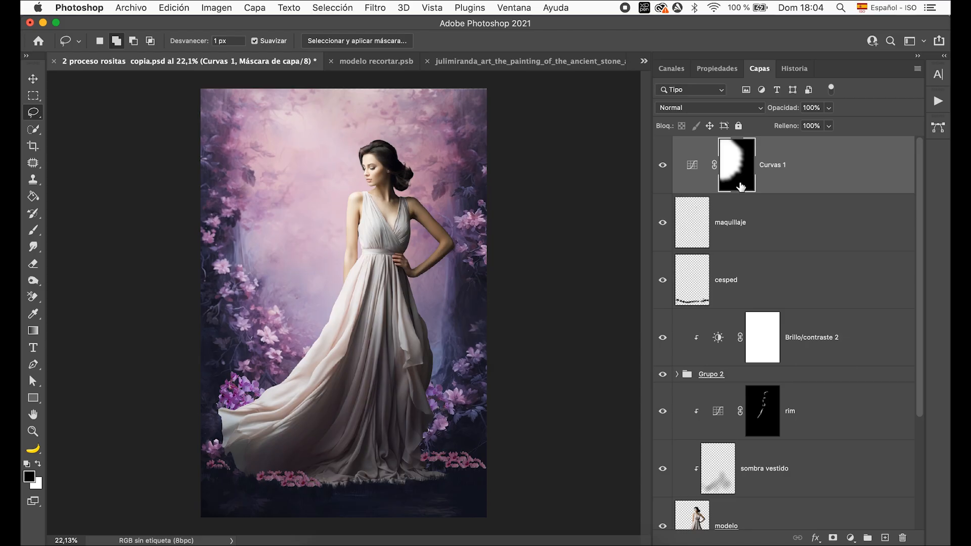
pyautogui.doubleClick(741, 188)
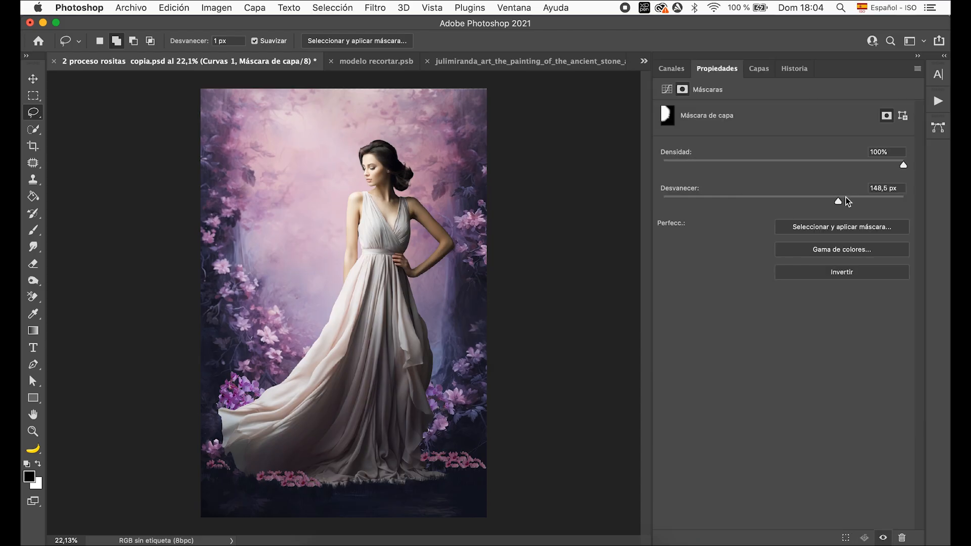
pyautogui.moveTo(843, 197); pyautogui.dragTo(862, 198)
pyautogui.click(760, 71)
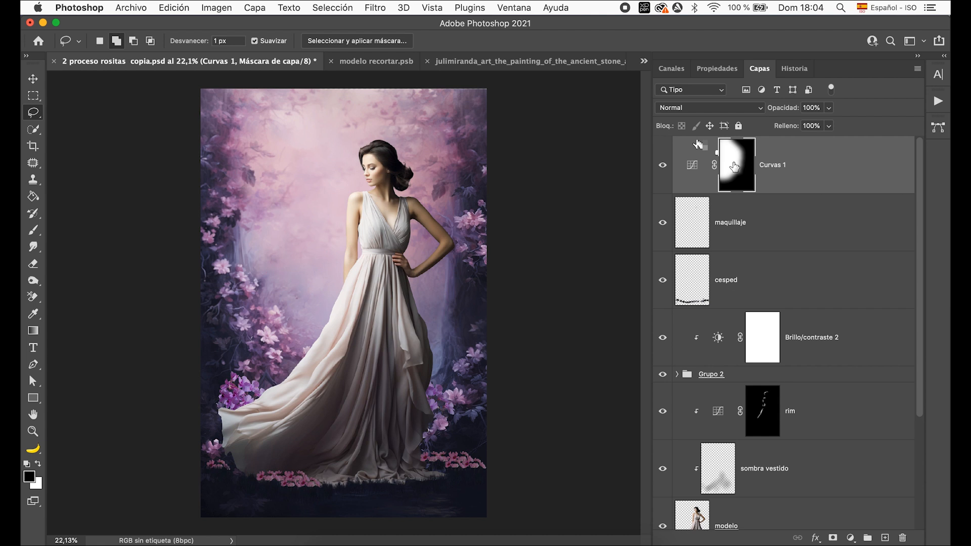
# Invert the Curves layer's mask and lower its midtone point to input 135, output 123.
pyautogui.press('super+i')
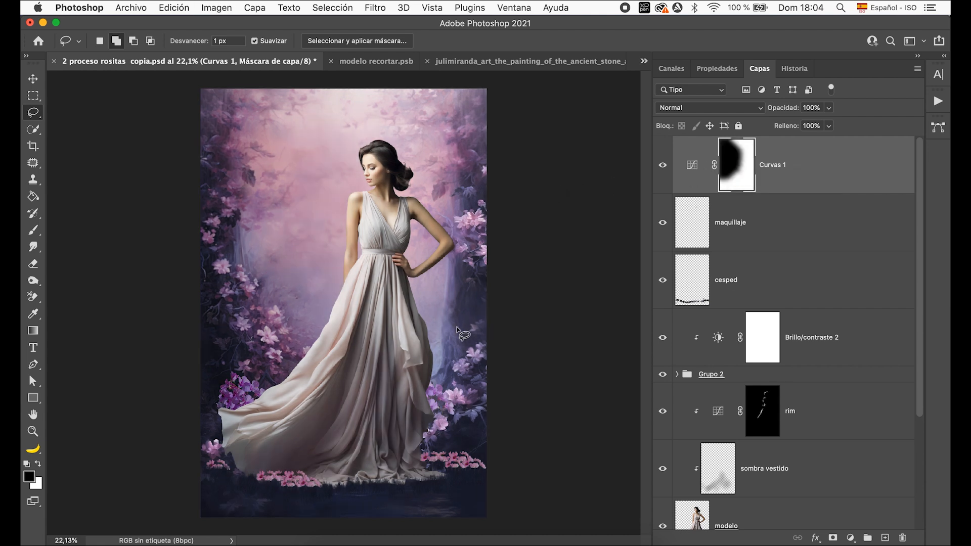
pyautogui.doubleClick(693, 165)
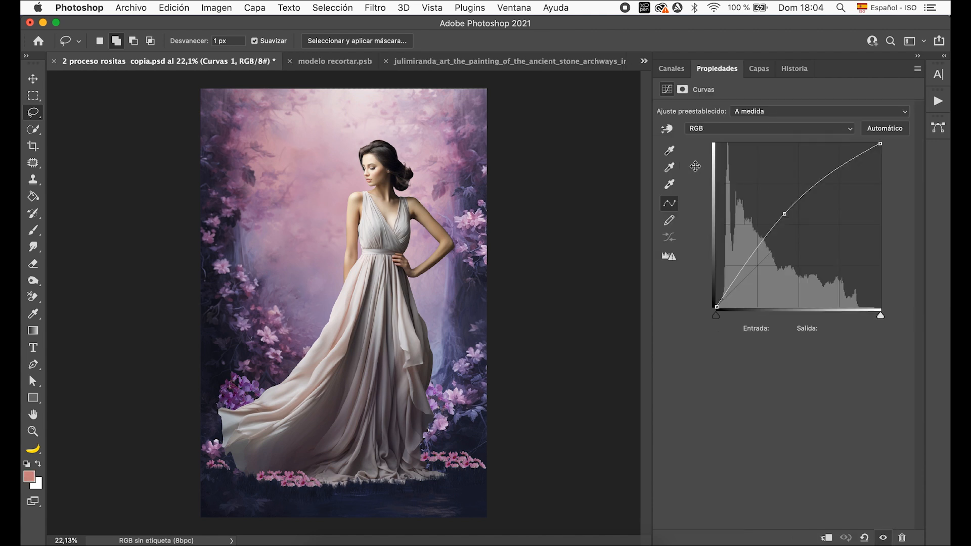
pyautogui.moveTo(784, 214); pyautogui.dragTo(804, 228)
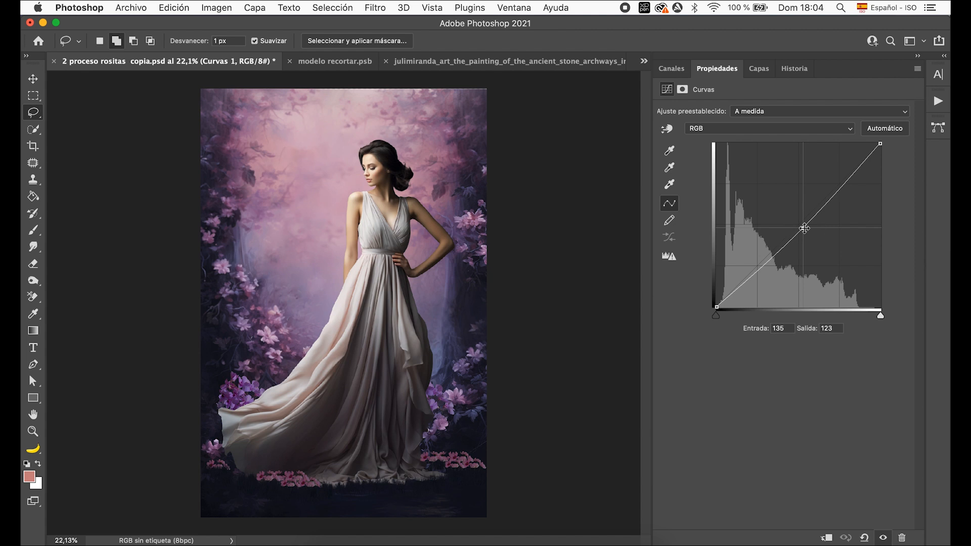
pyautogui.click(762, 71)
# Compare the image with and without the darkening Curves layer and rename the layer as oscuridad.
pyautogui.click(662, 166)
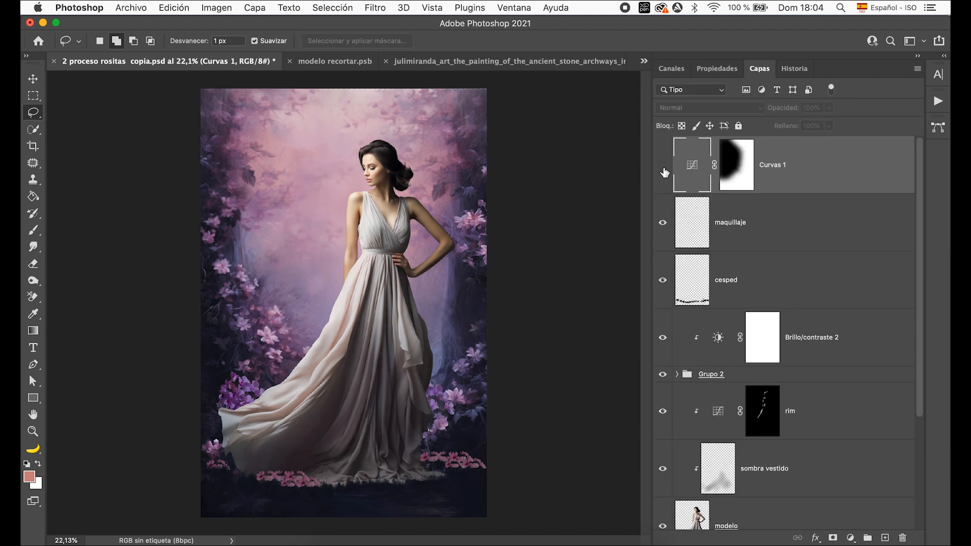
pyautogui.click(663, 170)
pyautogui.click(663, 170)
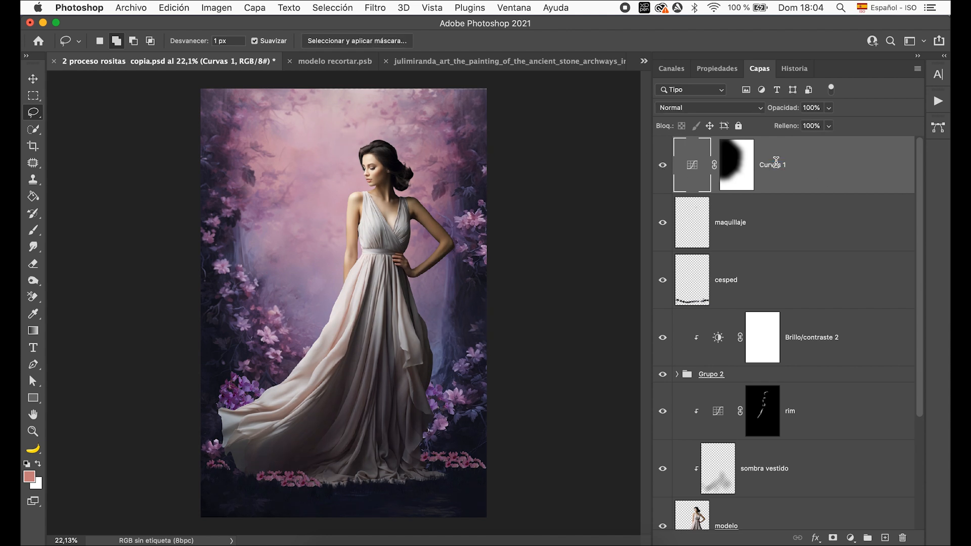
pyautogui.write('scuridad')
pyautogui.click(859, 170)
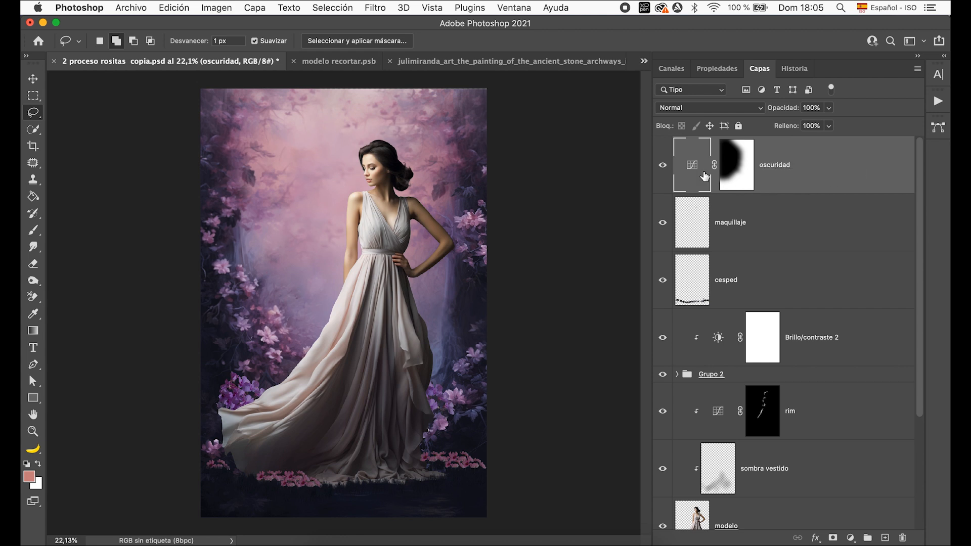
pyautogui.click(663, 170)
pyautogui.click(663, 170)
# Add another Curves adjustment layer above oscuridad and pull its midtones down to darken the image.
pyautogui.click(851, 537)
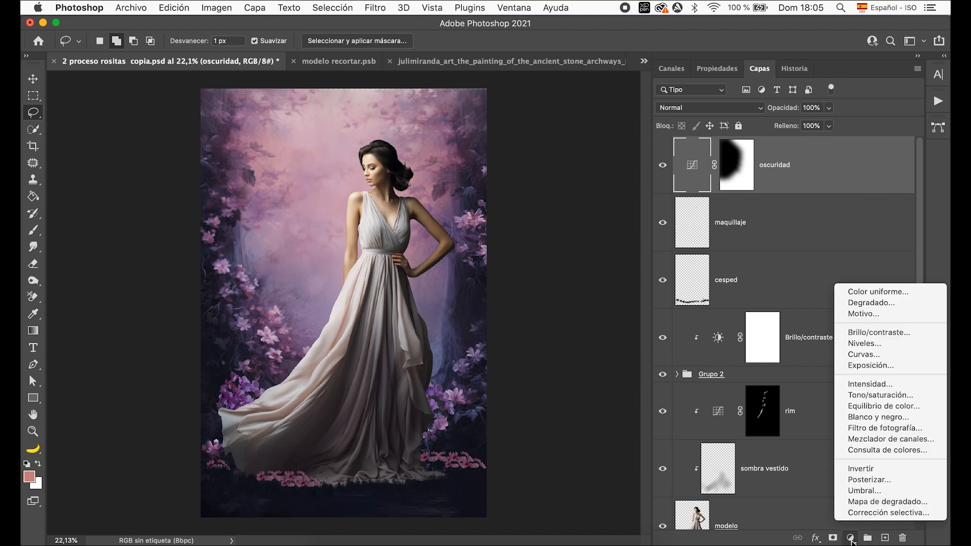
pyautogui.click(885, 354)
pyautogui.moveTo(795, 226); pyautogui.dragTo(804, 233)
pyautogui.click(759, 71)
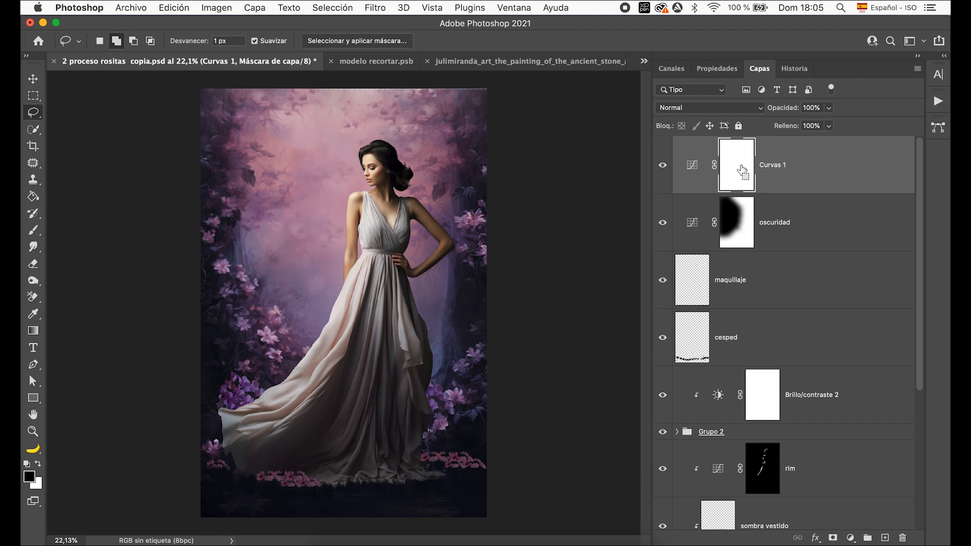
# Invert the new darkening layer's mask to black and rename the layer as sombras.
pyautogui.press('super+i')
pyautogui.doubleClick(773, 164)
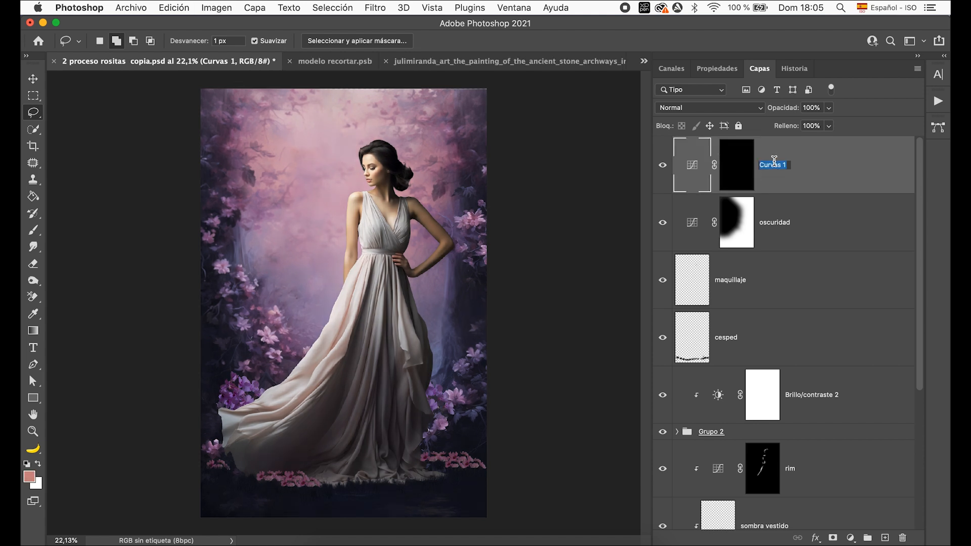
pyautogui.write('sombras')
pyautogui.press('Return')
# Add a Curves adjustment layer above sombras and raise its midtones to brighten the image.
pyautogui.click(852, 536)
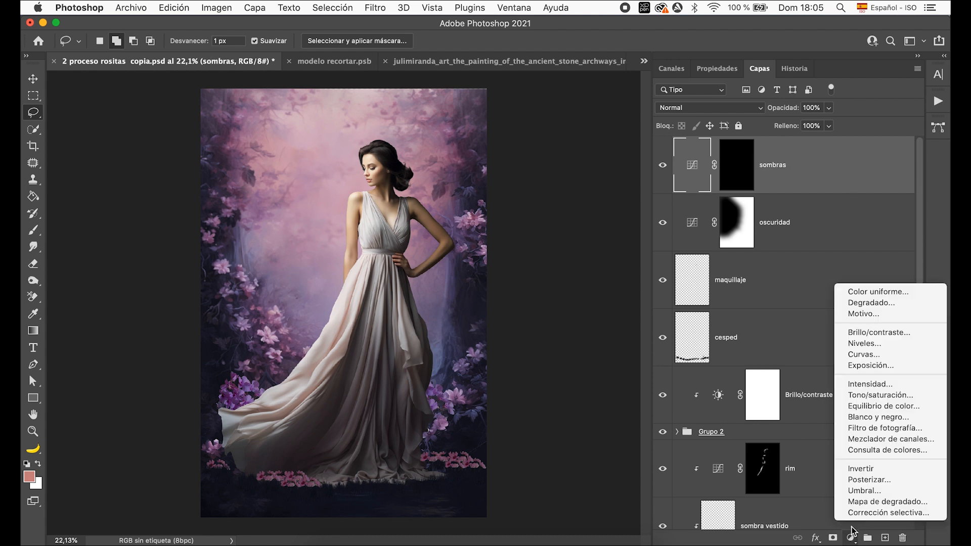
pyautogui.click(878, 355)
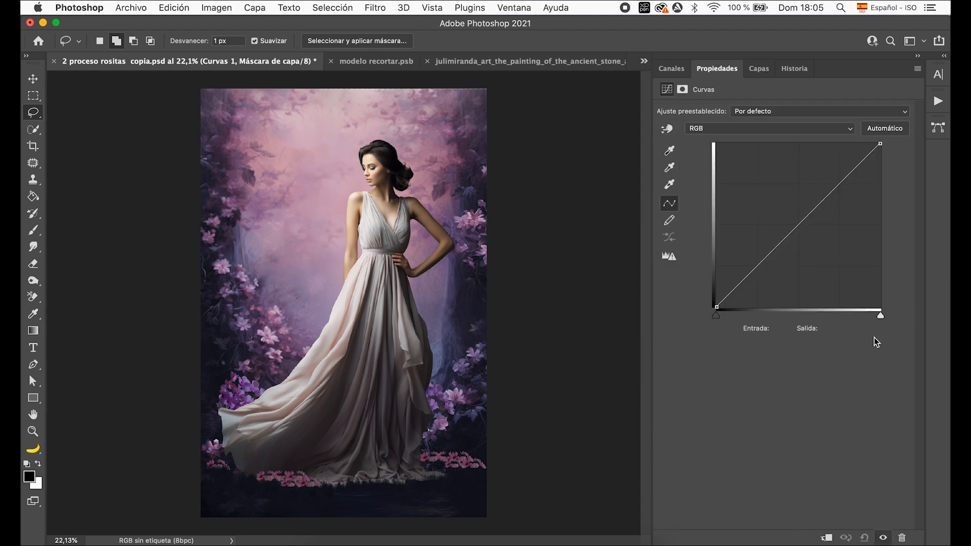
pyautogui.moveTo(793, 231); pyautogui.dragTo(793, 213)
pyautogui.click(759, 68)
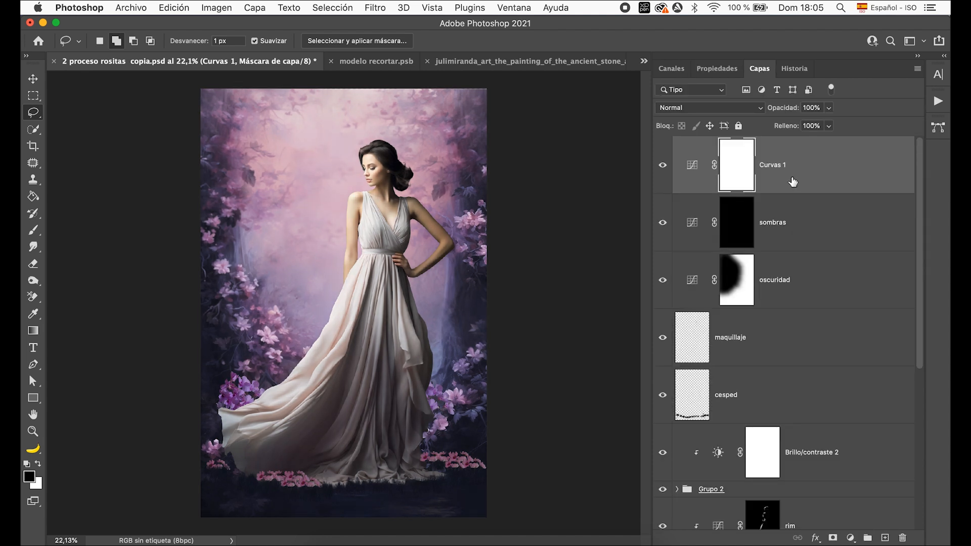
# Rename the brightening Curves layer as luces and invert its mask to black.
pyautogui.doubleClick(775, 164)
pyautogui.write('luces')
pyautogui.press('Return')
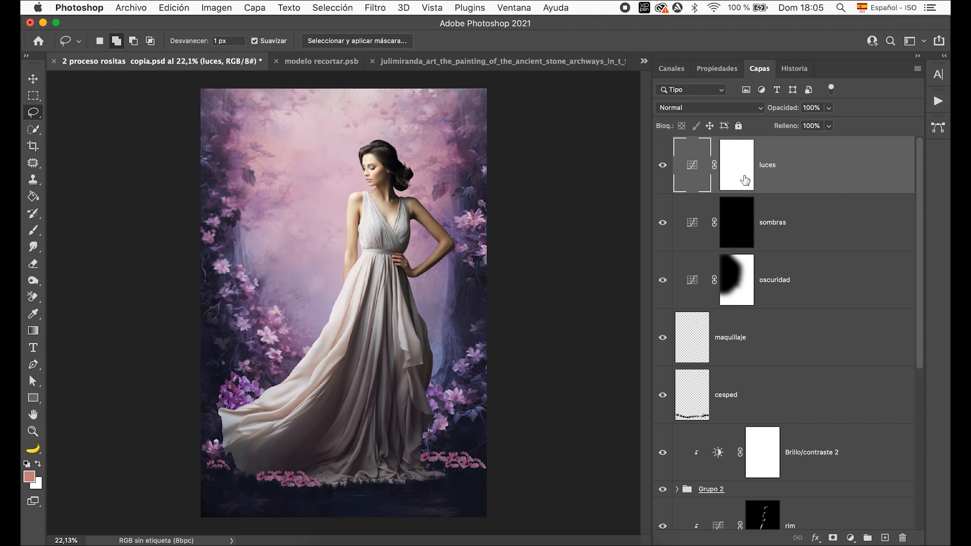
pyautogui.click(736, 171)
pyautogui.press('super+i')
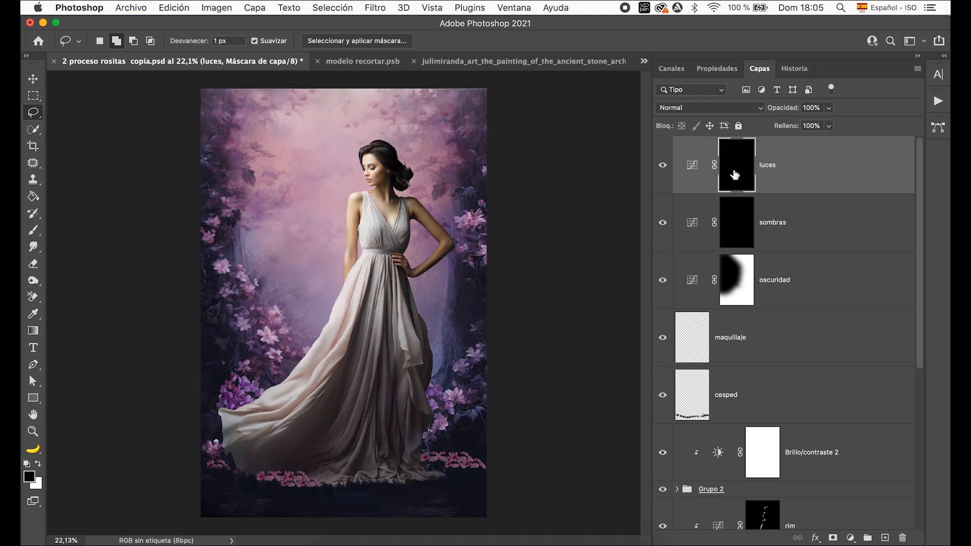
# Paint white on the sombras mask with a small soft brush at 25% flow to deepen the dress's central folds.
pyautogui.click(837, 233)
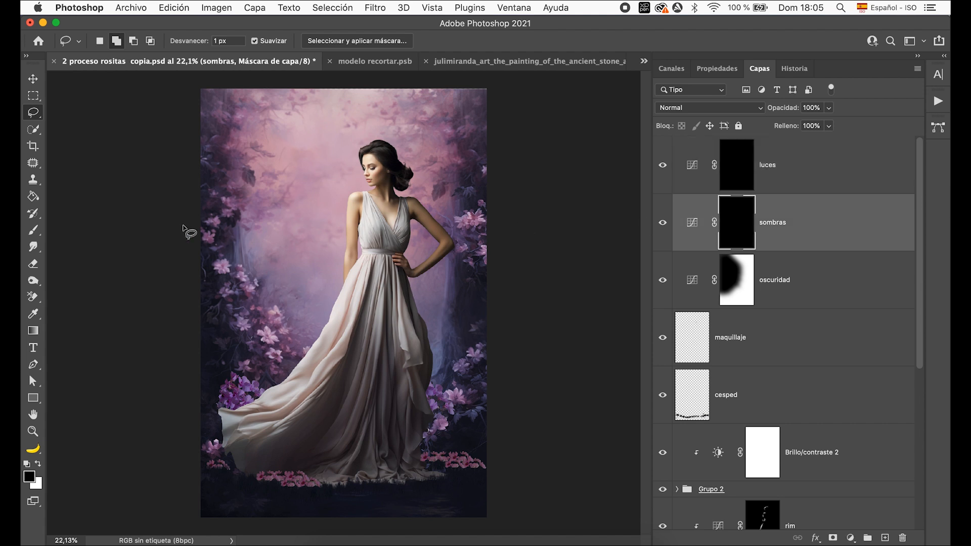
pyautogui.click(33, 231)
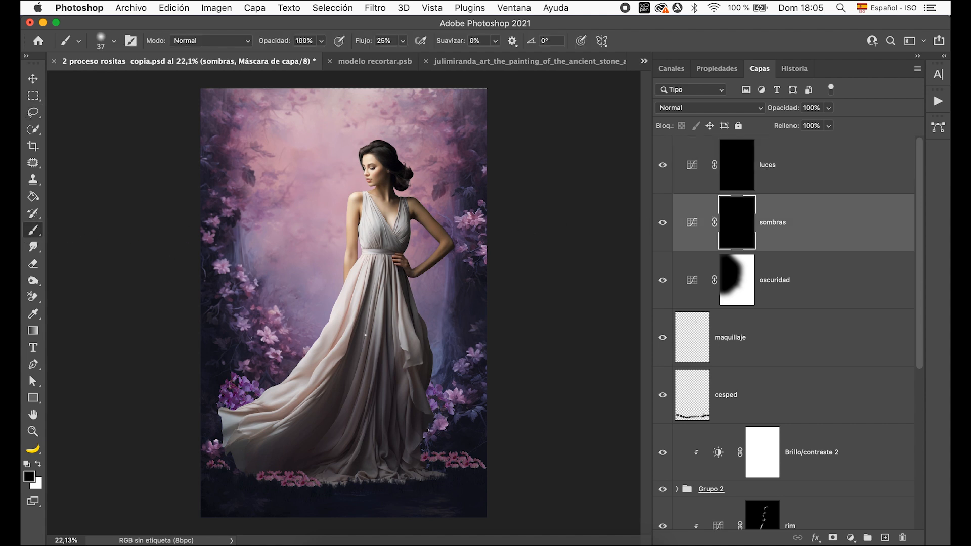
pyautogui.moveTo(368, 334); pyautogui.dragTo(386, 336)
pyautogui.press('x')
pyautogui.moveTo(370, 281); pyautogui.dragTo(363, 314)
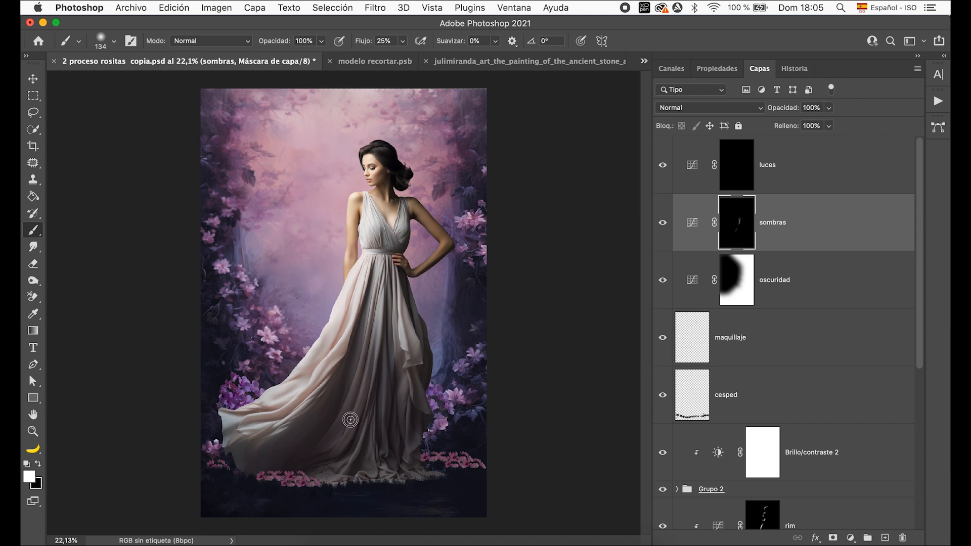
pyautogui.moveTo(351, 439)
pyautogui.mouseDown()
pyautogui.moveTo(395, 430)
pyautogui.moveTo(273, 470)
pyautogui.moveTo(282, 472)
pyautogui.mouseUp()
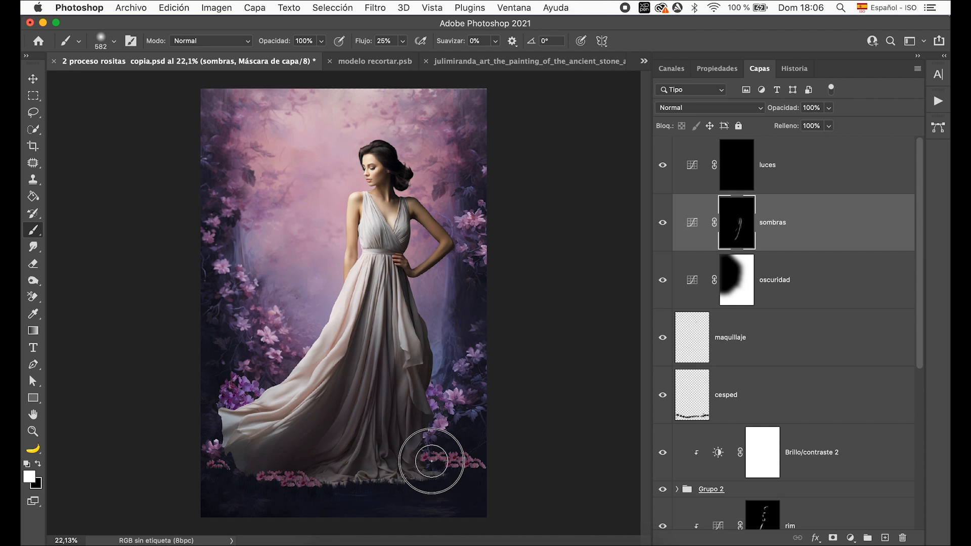
# Darken the hem, the surrounding flowers and the dress's shaded lower folds on the sombras mask with a larger soft white brush.
pyautogui.moveTo(437, 420); pyautogui.dragTo(424, 440)
pyautogui.moveTo(200, 447)
pyautogui.mouseDown()
pyautogui.moveTo(224, 452)
pyautogui.moveTo(213, 435)
pyautogui.moveTo(218, 458)
pyautogui.moveTo(218, 430)
pyautogui.moveTo(228, 460)
pyautogui.moveTo(306, 447)
pyautogui.mouseUp()
pyautogui.moveTo(266, 472); pyautogui.dragTo(321, 467)
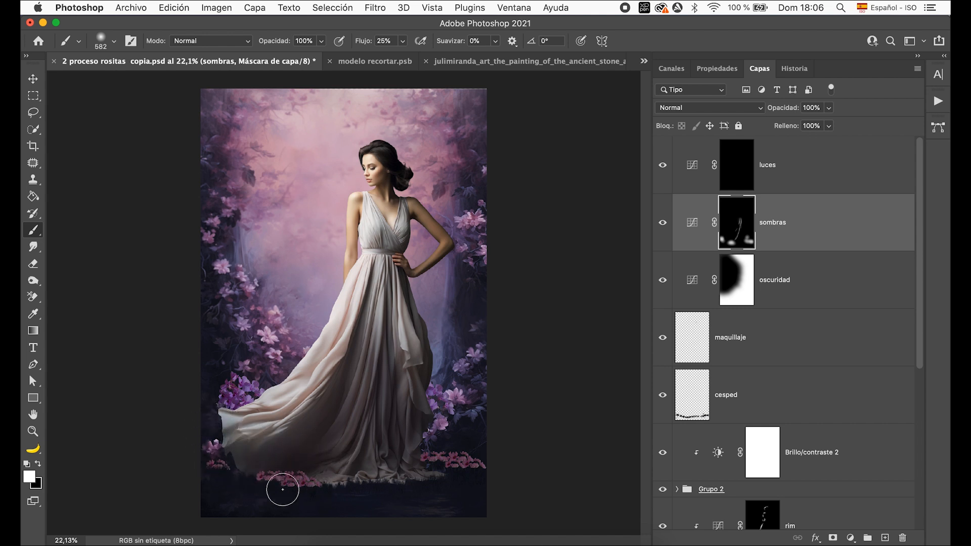
pyautogui.moveTo(407, 387)
pyautogui.mouseDown()
pyautogui.moveTo(386, 416)
pyautogui.moveTo(388, 392)
pyautogui.moveTo(403, 408)
pyautogui.moveTo(398, 432)
pyautogui.moveTo(409, 449)
pyautogui.mouseUp()
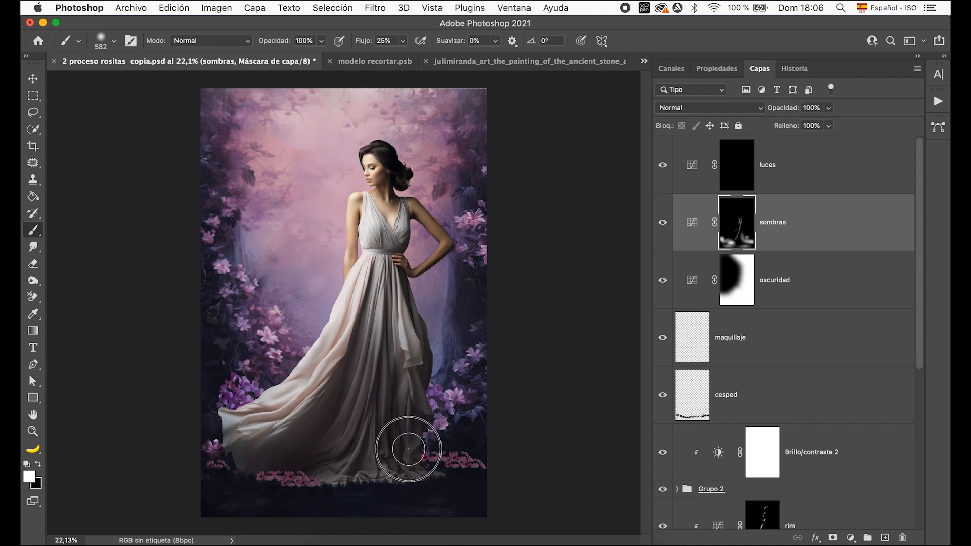
pyautogui.moveTo(393, 376); pyautogui.dragTo(370, 382)
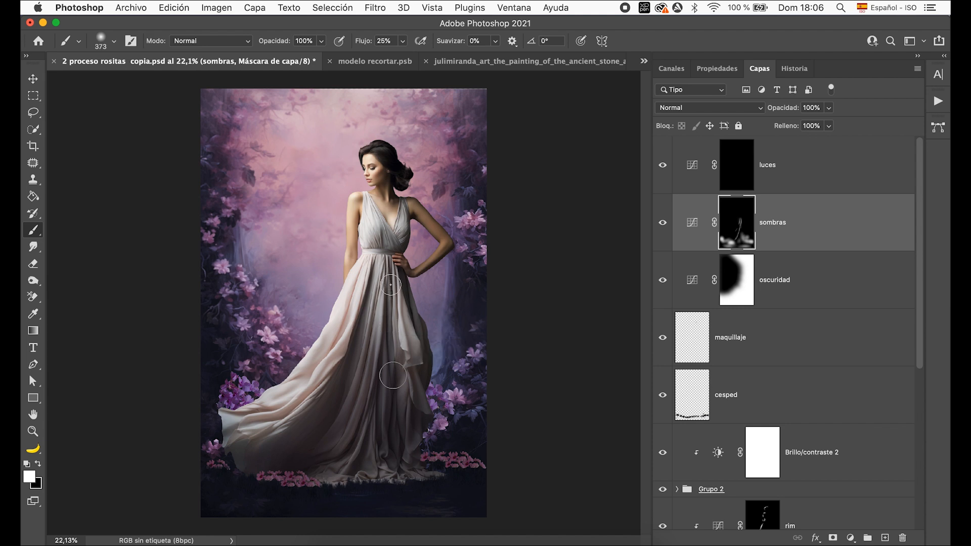
# Paint white on the luces mask with a soft brush at 25% flow to brighten the dress folds, surrounding flowers and hair.
pyautogui.click(734, 176)
pyautogui.moveTo(354, 299); pyautogui.dragTo(345, 298)
pyautogui.moveTo(336, 354); pyautogui.dragTo(349, 317)
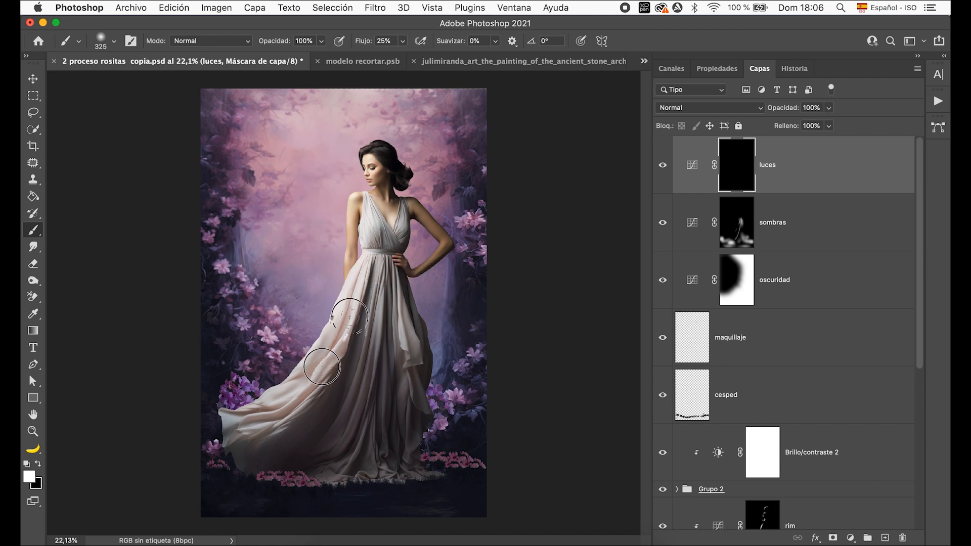
pyautogui.moveTo(373, 297)
pyautogui.mouseDown()
pyautogui.moveTo(379, 269)
pyautogui.moveTo(385, 322)
pyautogui.moveTo(375, 339)
pyautogui.moveTo(388, 305)
pyautogui.moveTo(362, 307)
pyautogui.mouseUp()
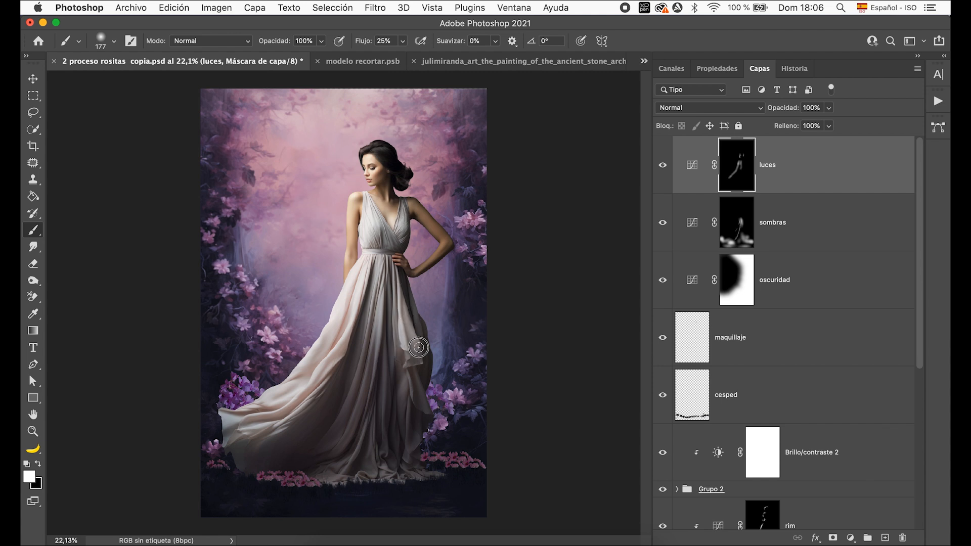
pyautogui.moveTo(413, 337)
pyautogui.mouseDown()
pyautogui.moveTo(398, 288)
pyautogui.moveTo(400, 337)
pyautogui.moveTo(399, 276)
pyautogui.mouseUp()
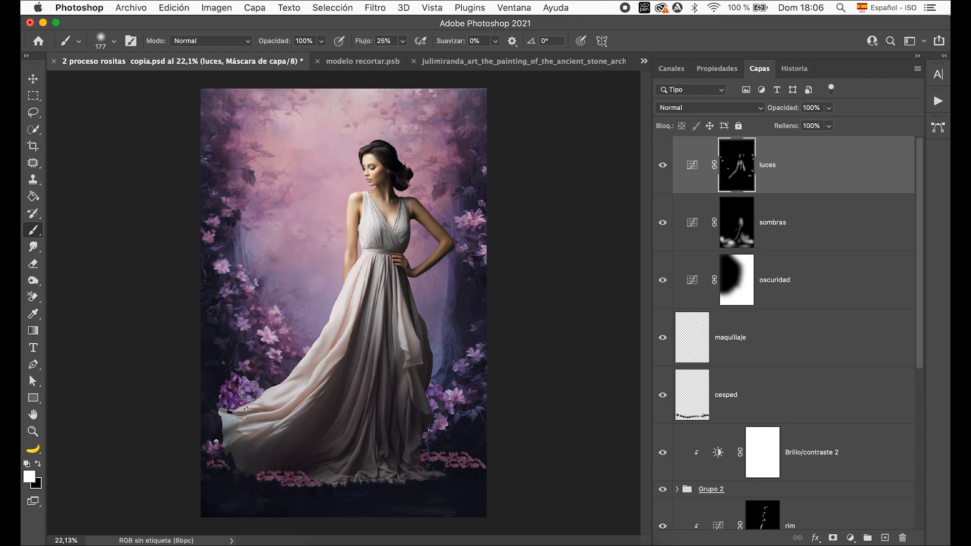
pyautogui.moveTo(374, 147)
pyautogui.mouseDown()
pyautogui.moveTo(392, 148)
pyautogui.moveTo(362, 150)
pyautogui.moveTo(383, 150)
pyautogui.mouseUp()
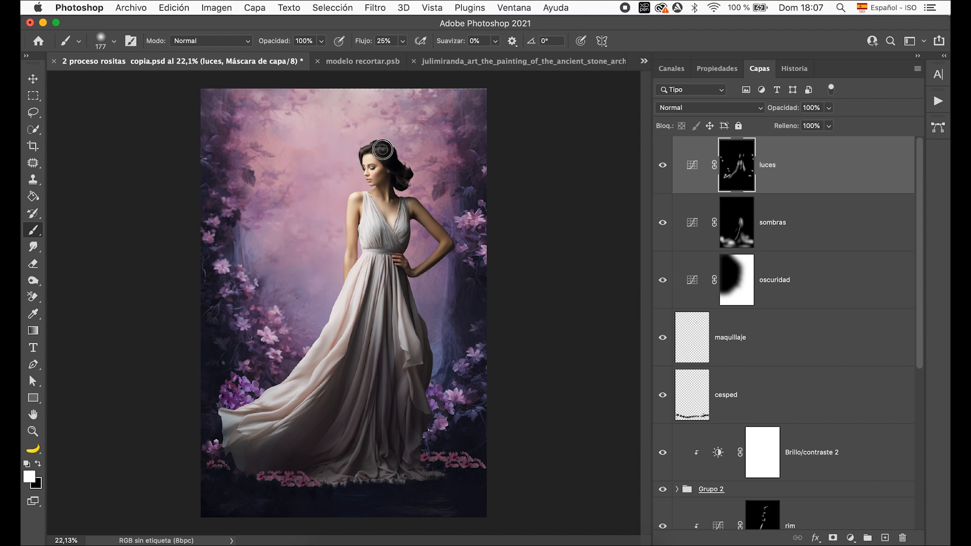
# Group the sombras and luces layers, compare the image with and without the group, and rename it as DNB.
pyautogui.click(812, 231)
pyautogui.keyDown('shift'); pyautogui.click(816, 170); pyautogui.keyUp('shift')
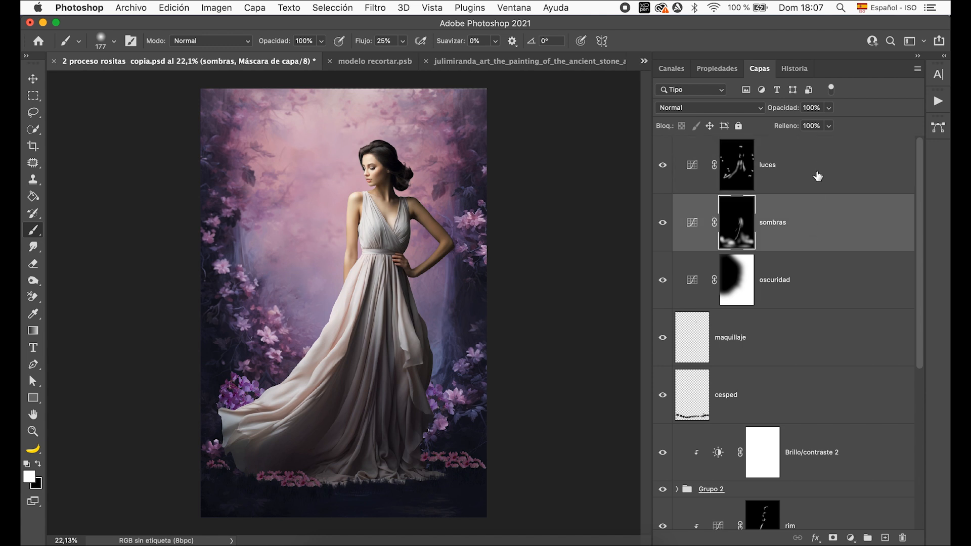
pyautogui.click(868, 538)
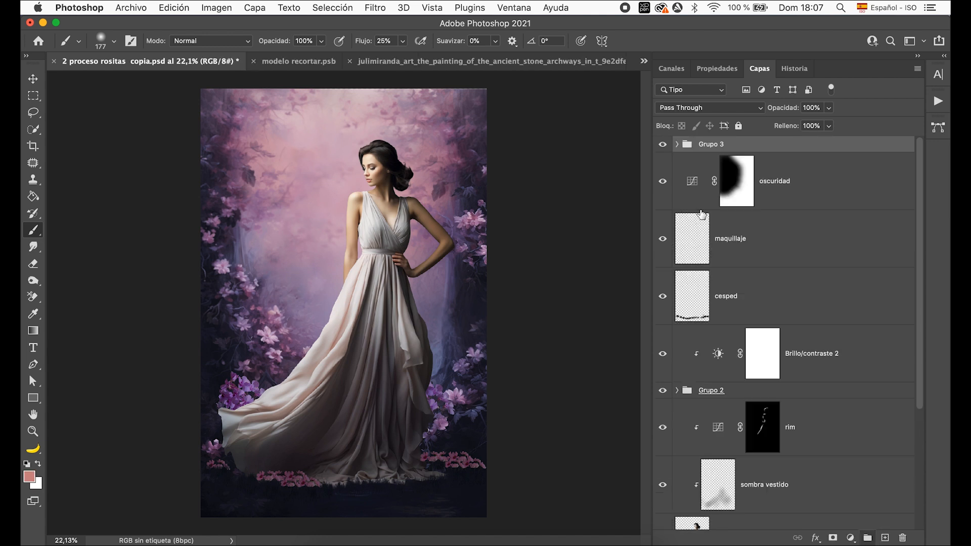
pyautogui.click(663, 145)
pyautogui.click(663, 146)
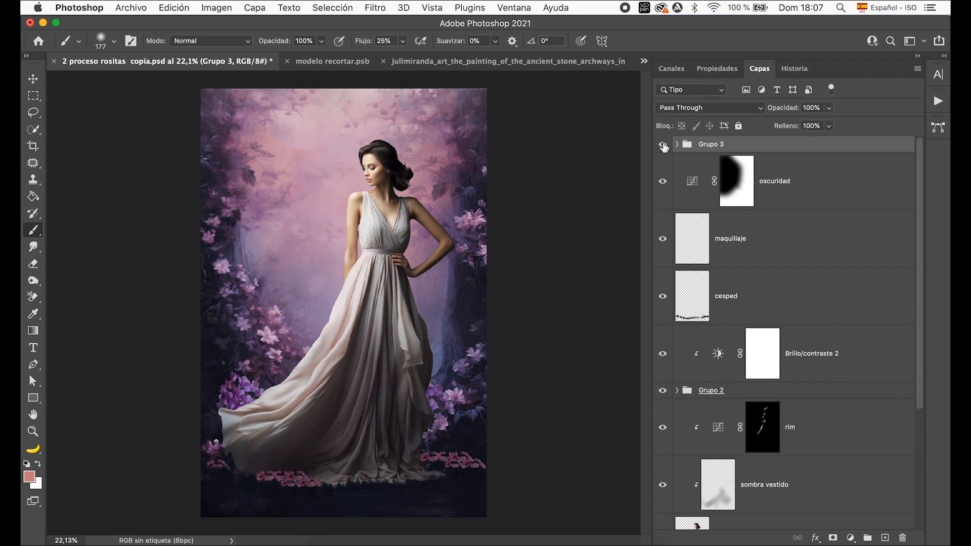
pyautogui.click(662, 146)
pyautogui.click(662, 146)
pyautogui.doubleClick(712, 144)
pyautogui.write('DNB')
pyautogui.click(826, 145)
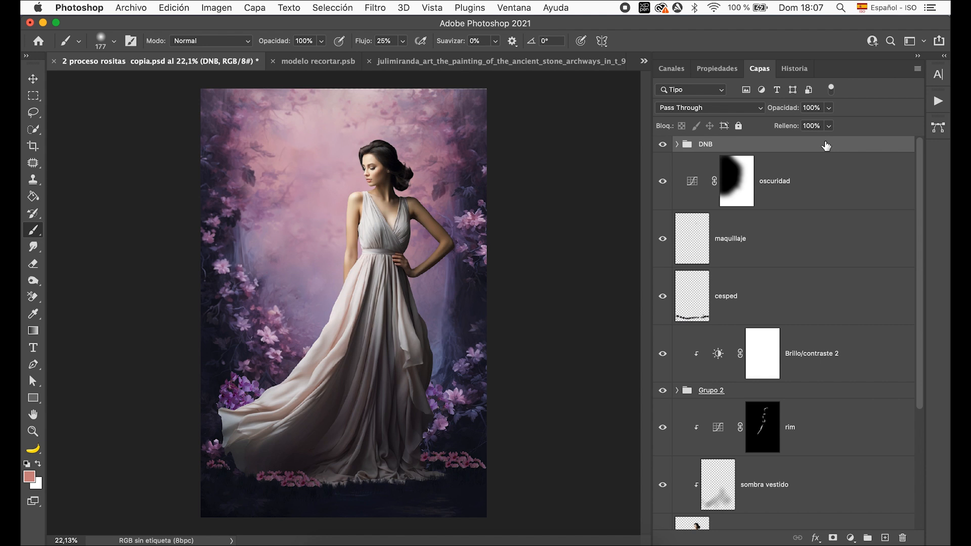
# Convert a merged copy of all visible layers above DNB into a smart object with the Trama blend mode.
pyautogui.rightClick(809, 163)
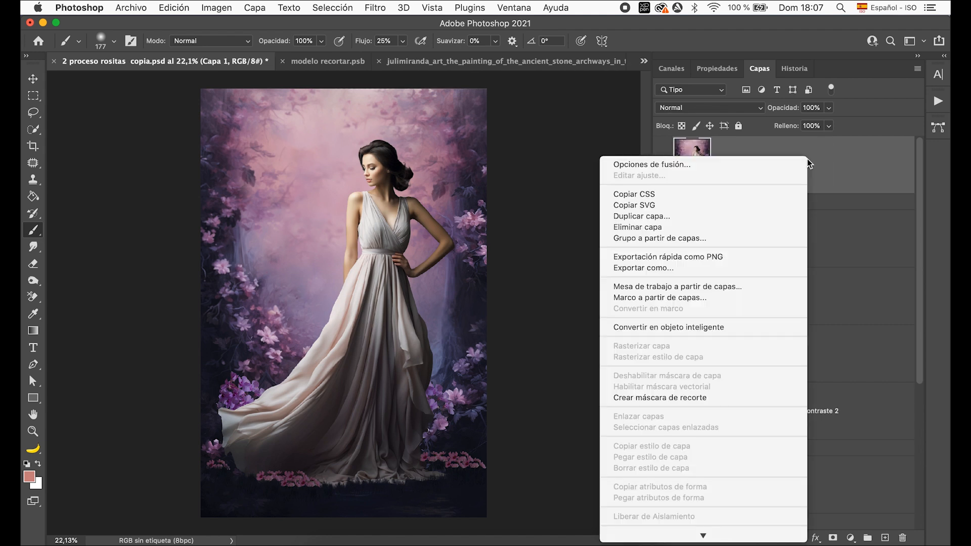
pyautogui.click(775, 327)
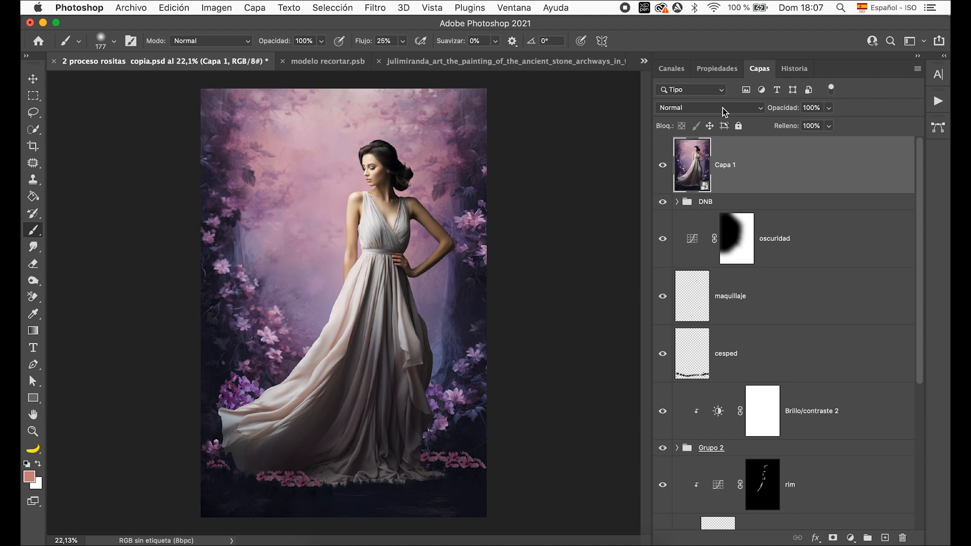
pyautogui.click(723, 107)
pyautogui.click(713, 201)
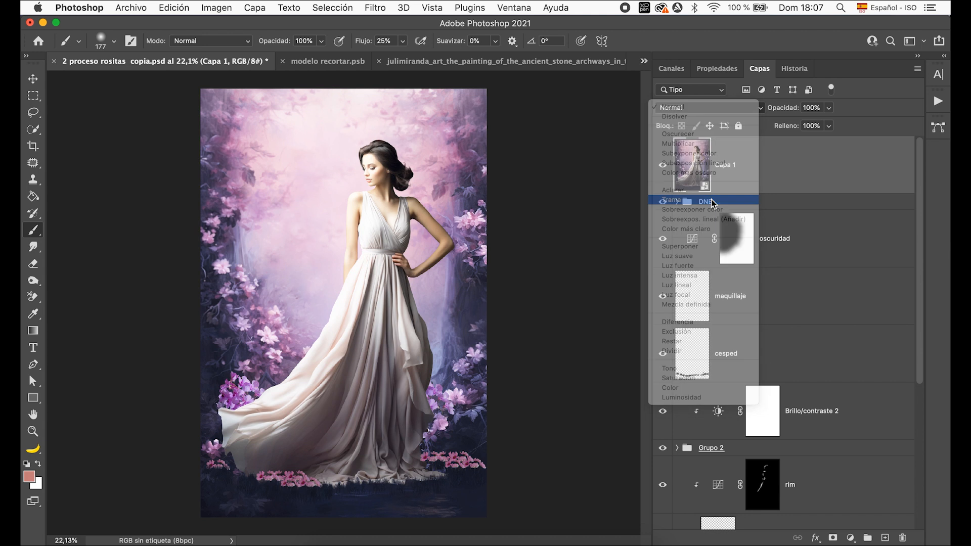
# Apply a Gaussian blur with a radius of 120,7 pixels to the merged smart object and collapse its smart filter list.
pyautogui.click(378, 8)
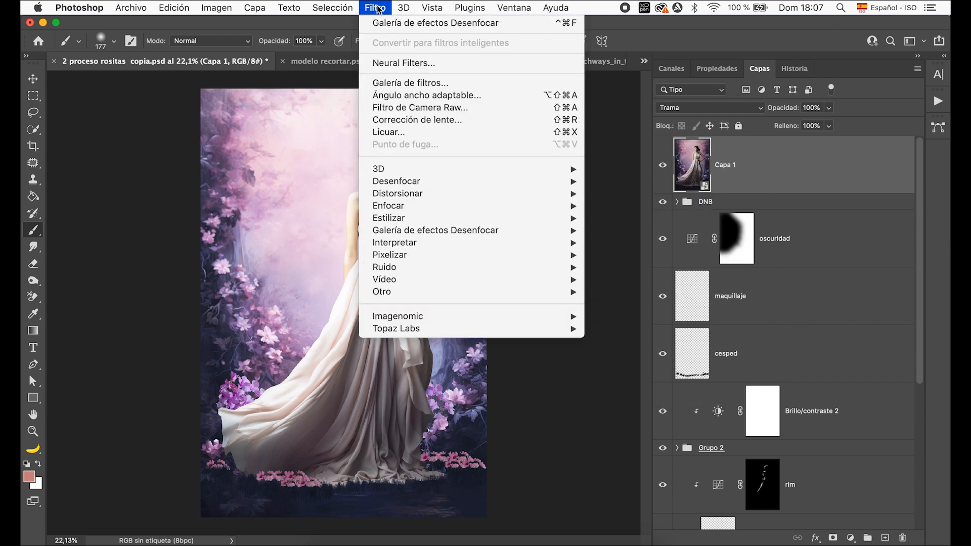
pyautogui.moveTo(429, 184)
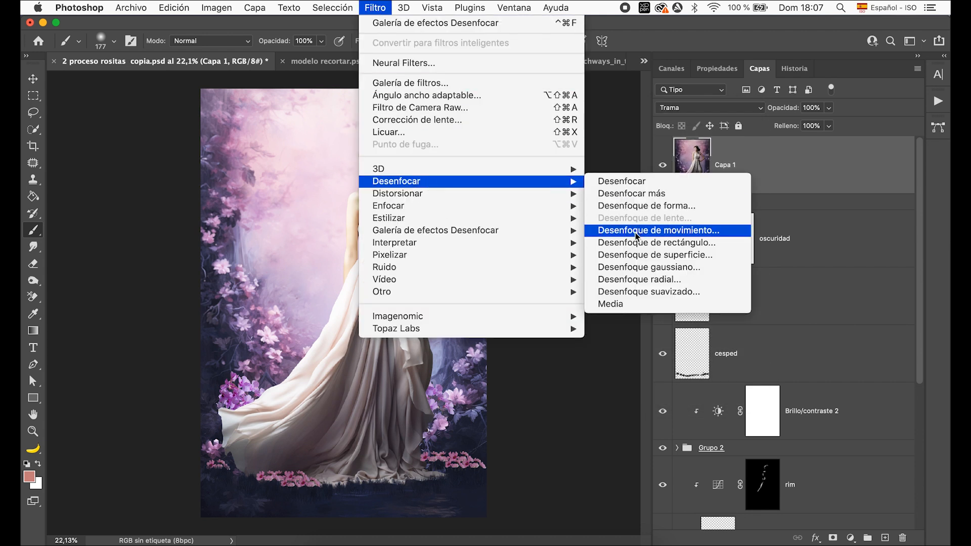
pyautogui.click(630, 267)
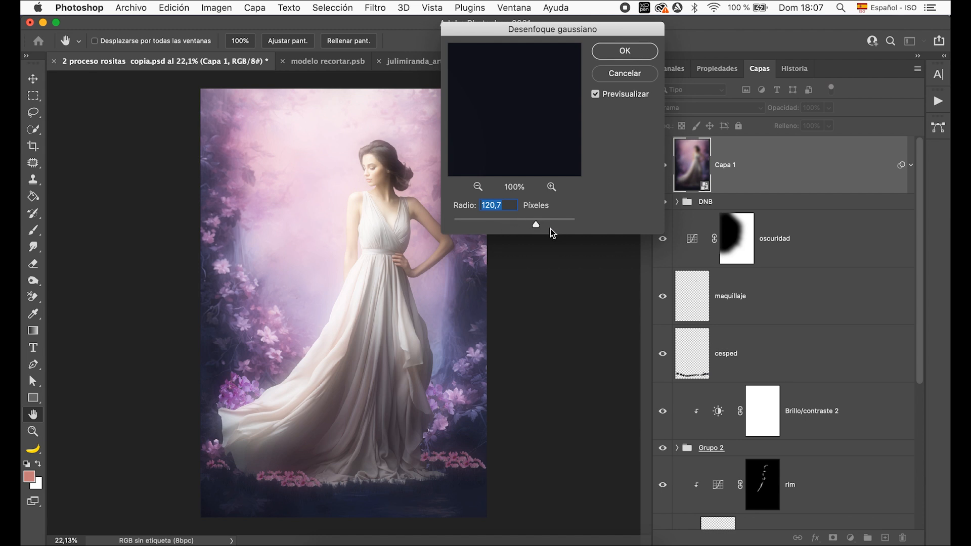
pyautogui.click(636, 50)
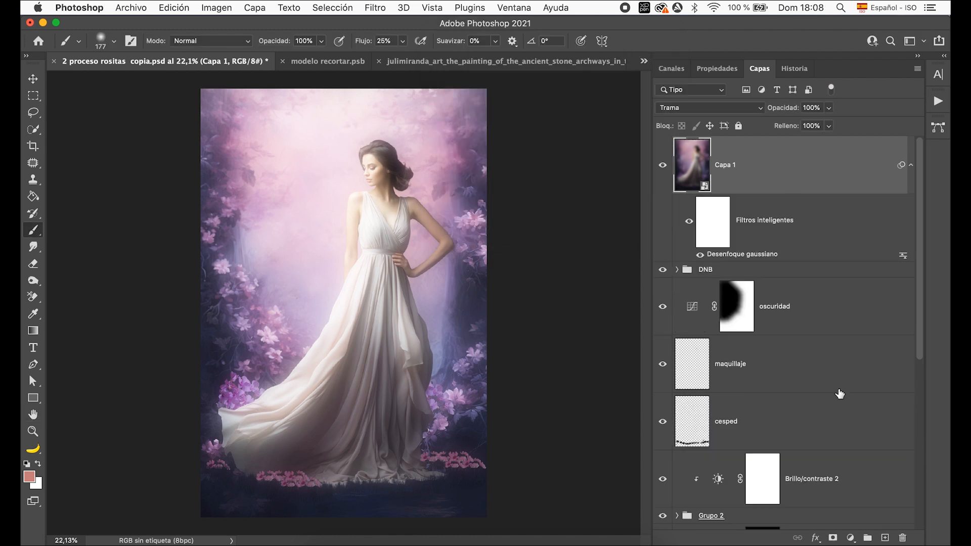
pyautogui.click(913, 165)
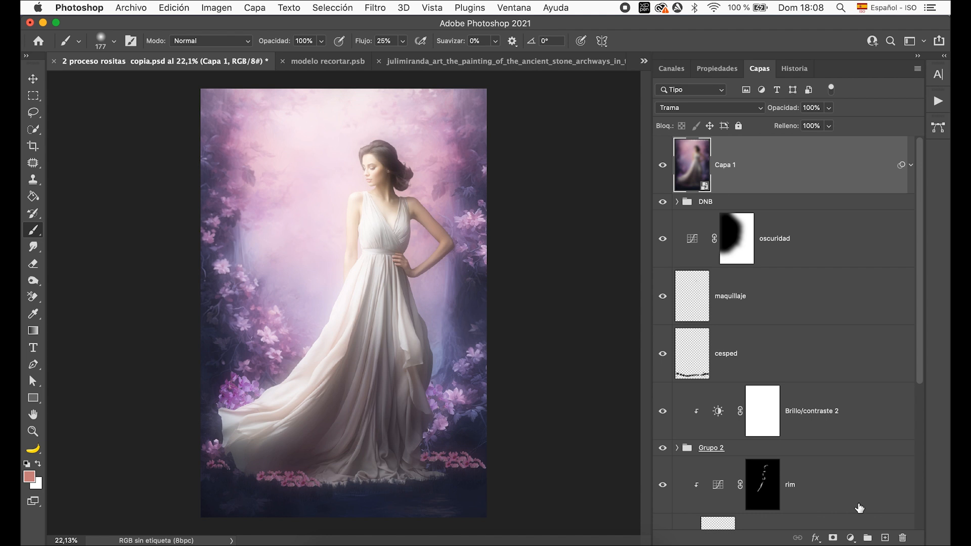
# Add a layer mask to the blurred Capa 1 layer and invert it to black.
pyautogui.click(833, 538)
pyautogui.click(743, 163)
pyautogui.press('super+i')
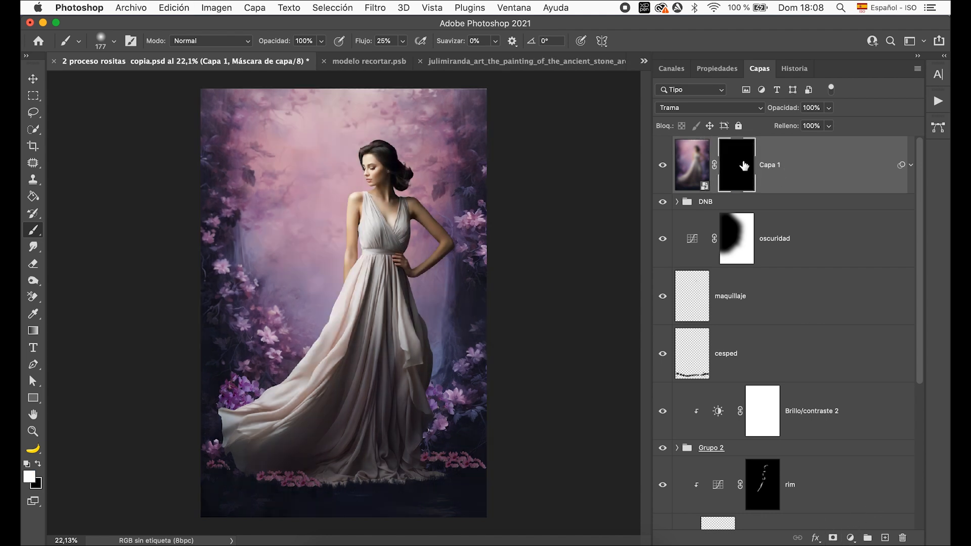
# Paint white on the Capa 1 mask with a 644 px soft brush to reveal glow around the head, bent arm and dress train's upper edge.
pyautogui.keyDown('ctrl'); pyautogui.keyDown('alt'); pyautogui.moveTo(296, 287); pyautogui.dragTo(334, 286); pyautogui.keyUp('alt'); pyautogui.keyUp('ctrl')
pyautogui.click(353, 165)
pyautogui.moveTo(353, 165)
pyautogui.mouseDown()
pyautogui.moveTo(373, 131)
pyautogui.moveTo(402, 144)
pyautogui.moveTo(409, 182)
pyautogui.moveTo(426, 192)
pyautogui.moveTo(399, 186)
pyautogui.mouseUp()
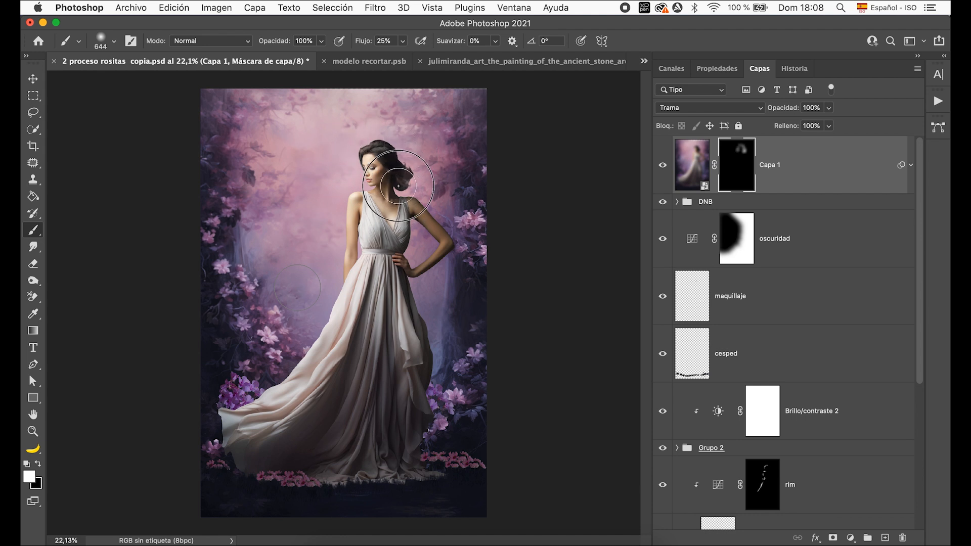
pyautogui.click(421, 236)
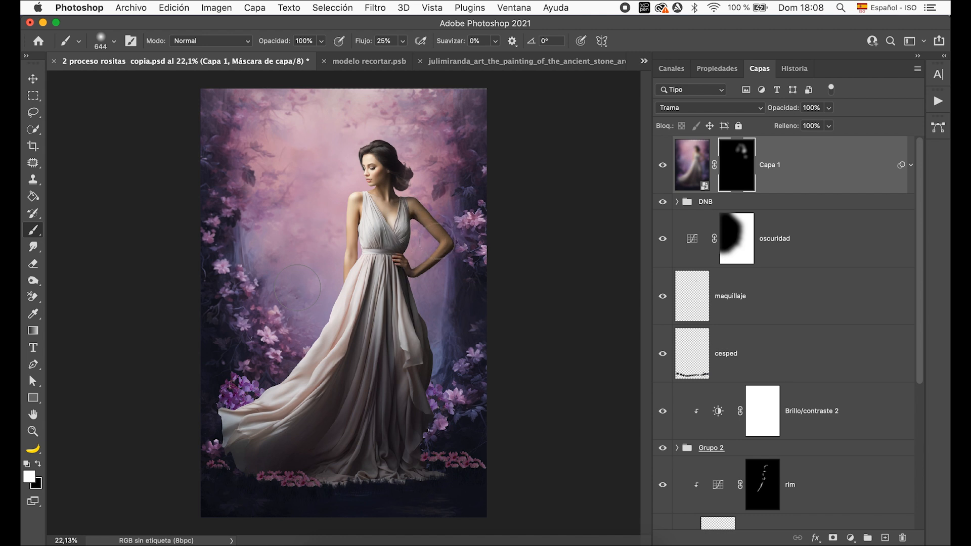
pyautogui.click(436, 242)
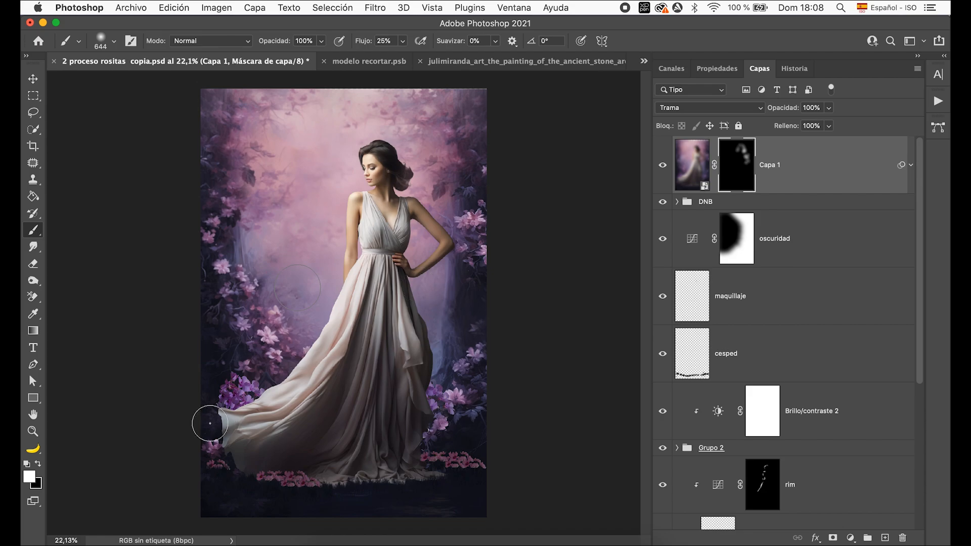
pyautogui.moveTo(205, 423)
pyautogui.mouseDown()
pyautogui.moveTo(228, 390)
pyautogui.moveTo(259, 377)
pyautogui.mouseUp()
pyautogui.moveTo(315, 327)
pyautogui.mouseDown()
pyautogui.moveTo(338, 267)
pyautogui.moveTo(329, 267)
pyautogui.moveTo(339, 233)
pyautogui.mouseUp()
# Enlarge the soft brush to 1042 px and spread the glow on the Capa 1 mask across the background around the model.
pyautogui.moveTo(310, 283); pyautogui.dragTo(323, 283)
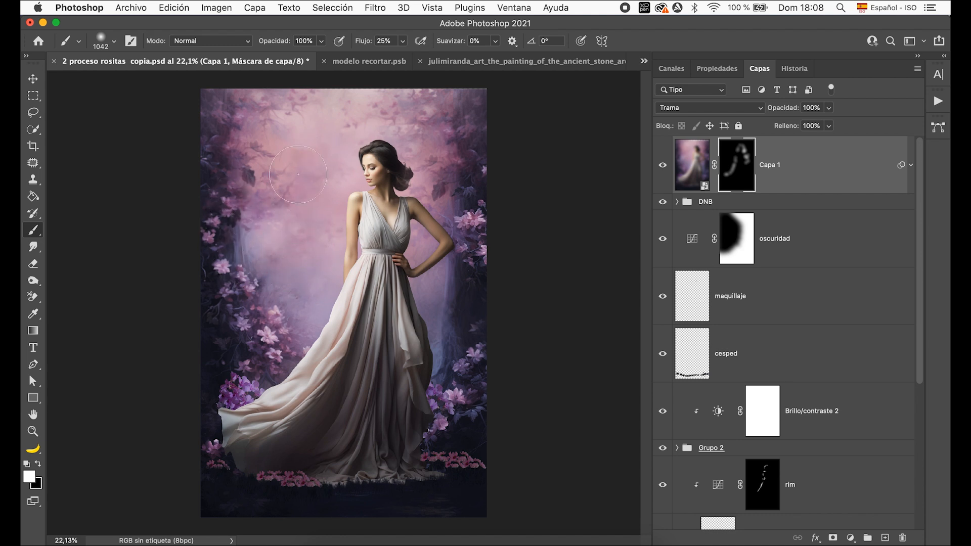
pyautogui.moveTo(344, 157); pyautogui.dragTo(332, 206)
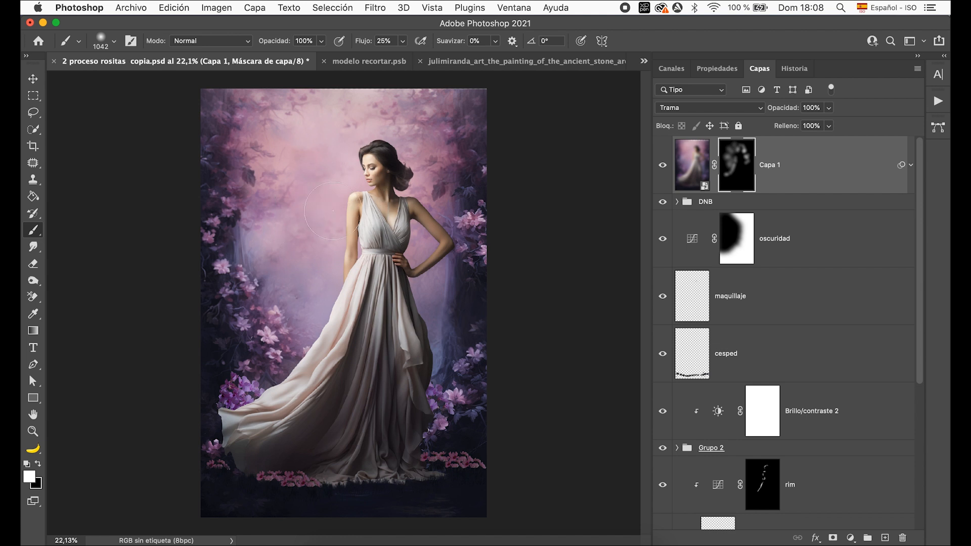
pyautogui.moveTo(414, 172); pyautogui.dragTo(417, 170)
pyautogui.click(419, 182)
pyautogui.click(417, 237)
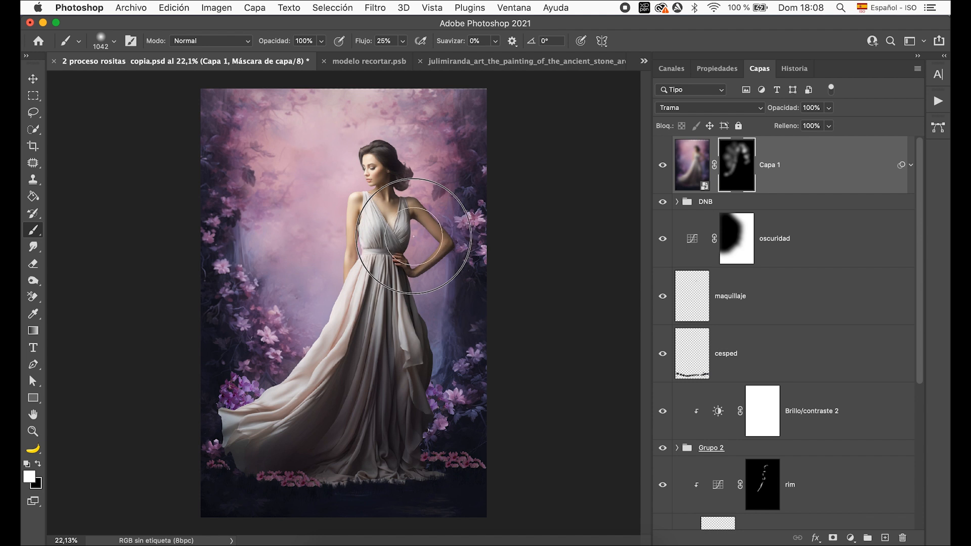
pyautogui.click(345, 267)
pyautogui.moveTo(332, 295); pyautogui.dragTo(333, 304)
pyautogui.click(319, 319)
pyautogui.click(289, 279)
pyautogui.moveTo(304, 236)
pyautogui.mouseDown()
pyautogui.moveTo(296, 186)
pyautogui.moveTo(276, 192)
pyautogui.mouseUp()
pyautogui.moveTo(442, 280)
pyautogui.mouseDown()
pyautogui.moveTo(456, 279)
pyautogui.moveTo(456, 264)
pyautogui.mouseUp()
pyautogui.click(452, 226)
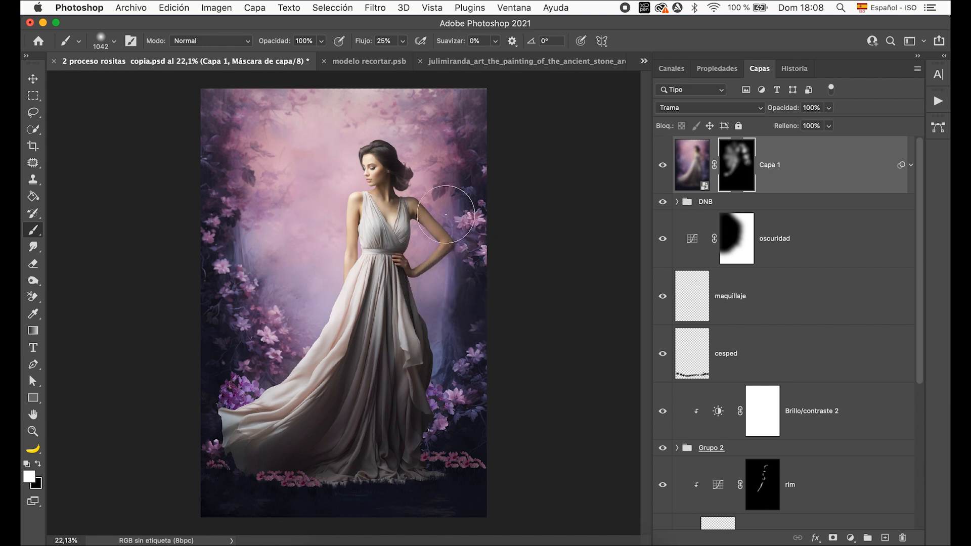
# Set the painting colour to black and the brush size to 160, and compare the image with and without Capa 1.
pyautogui.click(39, 458)
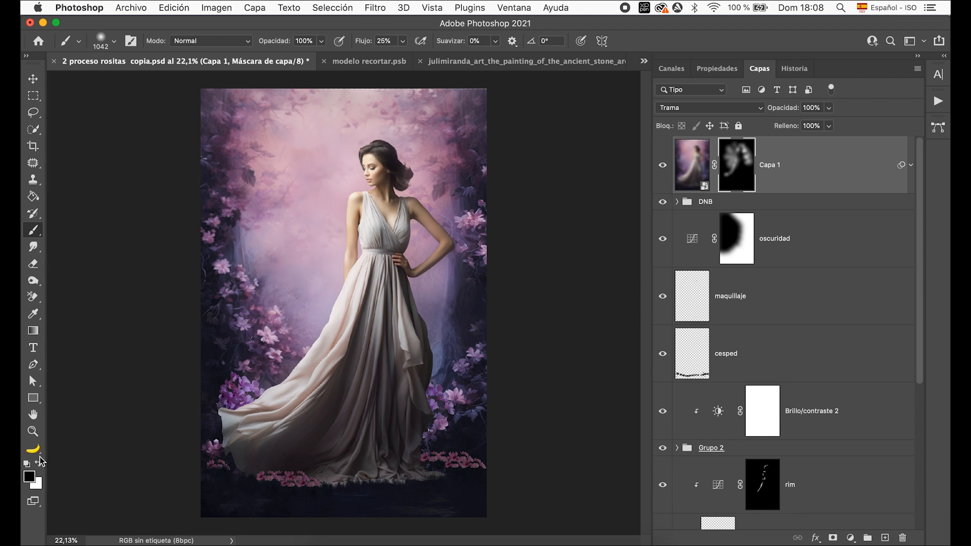
pyautogui.click(113, 43)
pyautogui.moveTo(127, 81); pyautogui.dragTo(116, 81)
pyautogui.write('160')
pyautogui.press('Return')
pyautogui.click(662, 167)
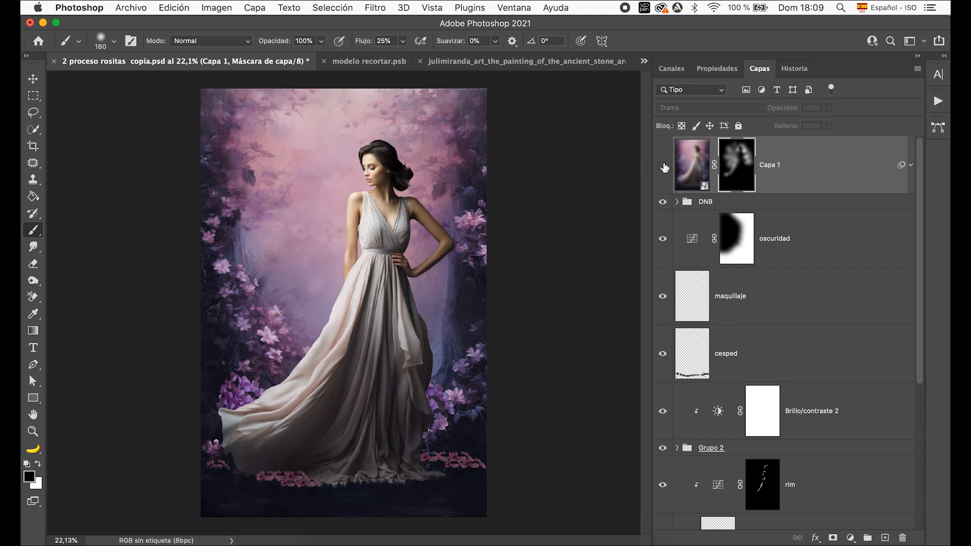
pyautogui.click(662, 170)
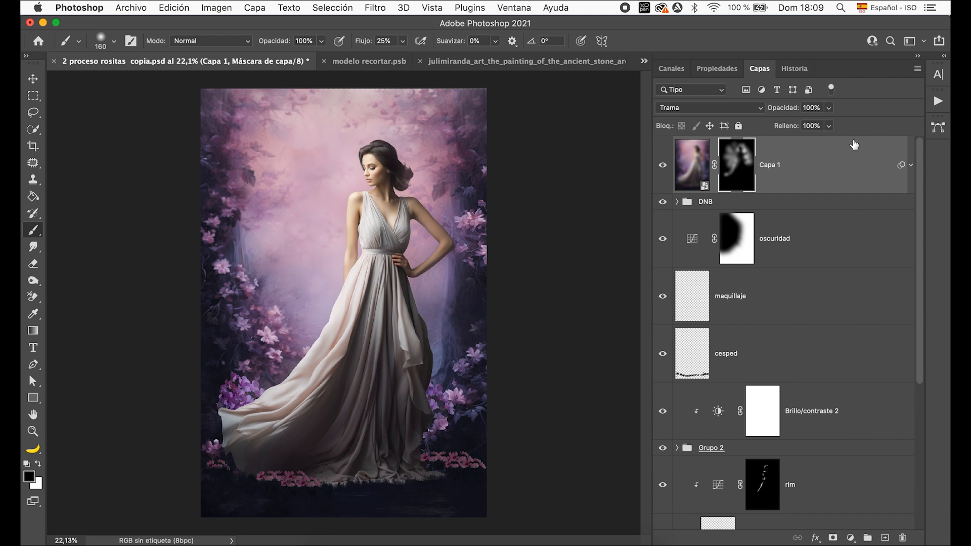
# Add a Gradient Map adjustment layer above Capa 1 and open its gradient for editing.
pyautogui.click(851, 538)
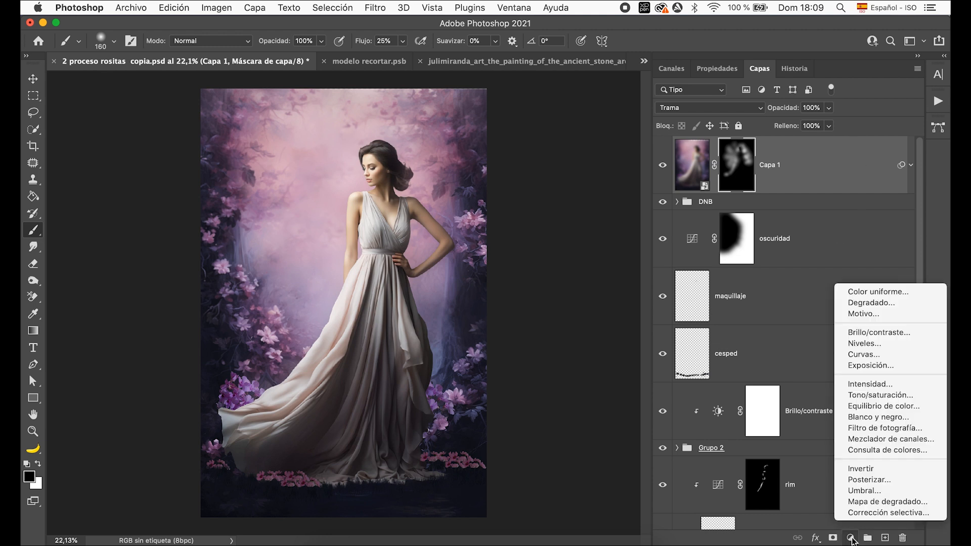
pyautogui.click(875, 502)
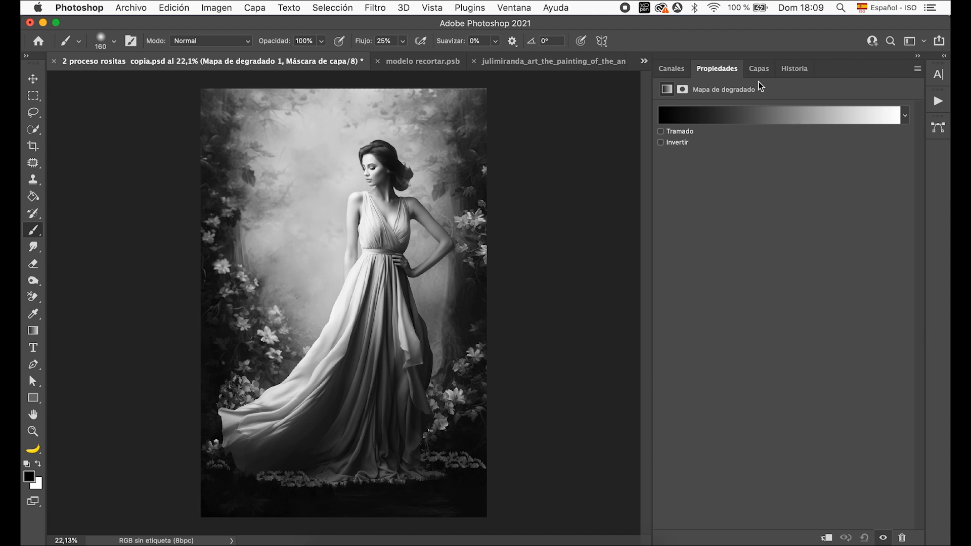
pyautogui.click(780, 112)
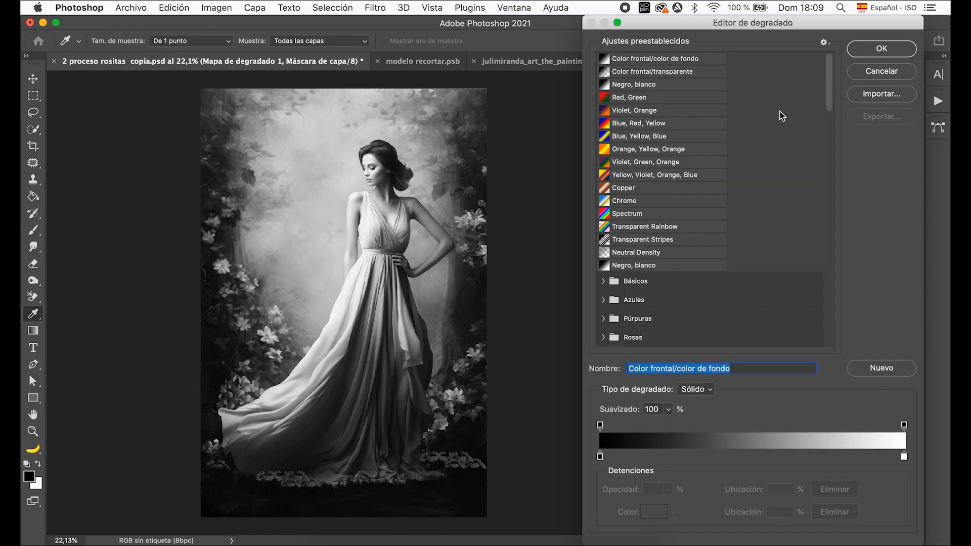
# Expand the Degradados heredados presets and open their Tonos fotográficos group down to the last toning gradients.
pyautogui.scroll(-10, 690, 328)
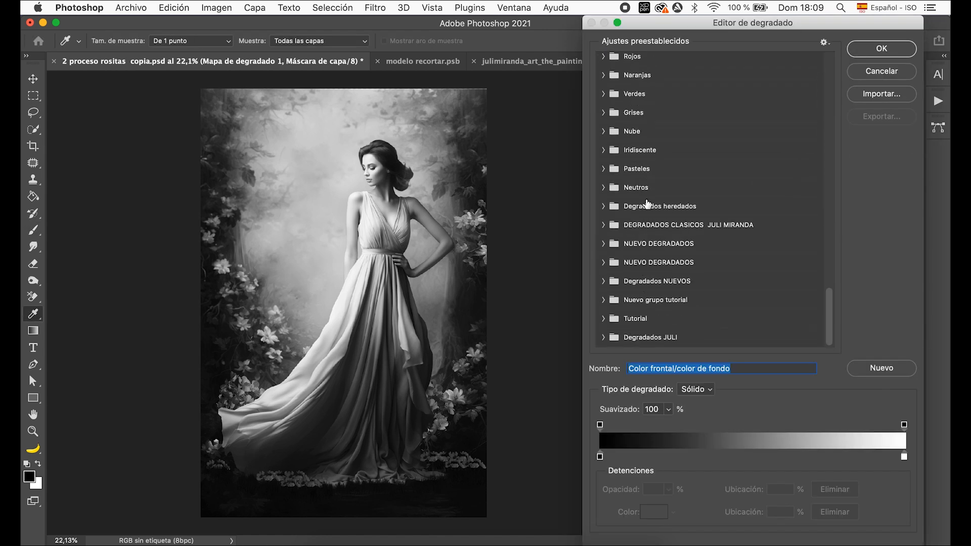
pyautogui.click(603, 206)
pyautogui.scroll(-3, 699, 273)
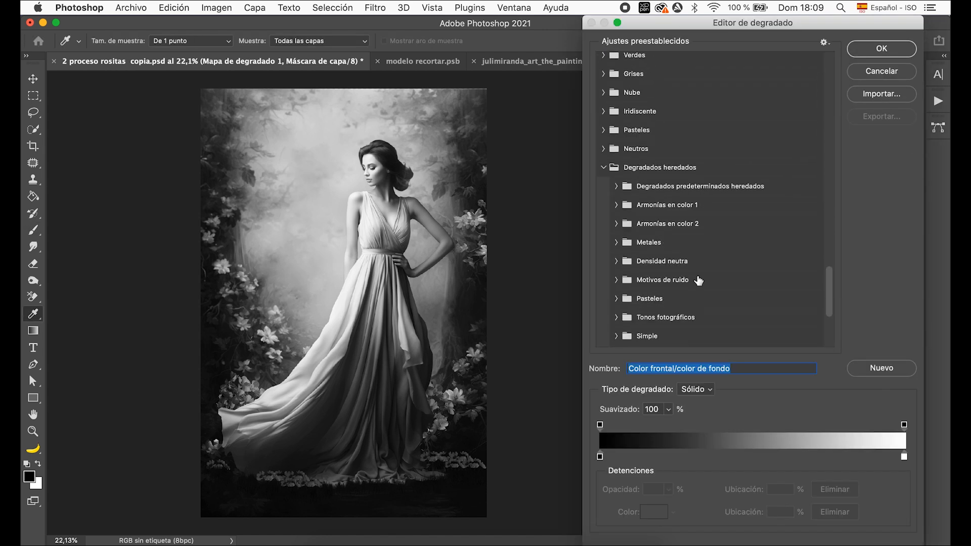
pyautogui.scroll(-3, 698, 281)
pyautogui.scroll(3, 698, 281)
pyautogui.scroll(-3, 699, 281)
pyautogui.scroll(3, 724, 258)
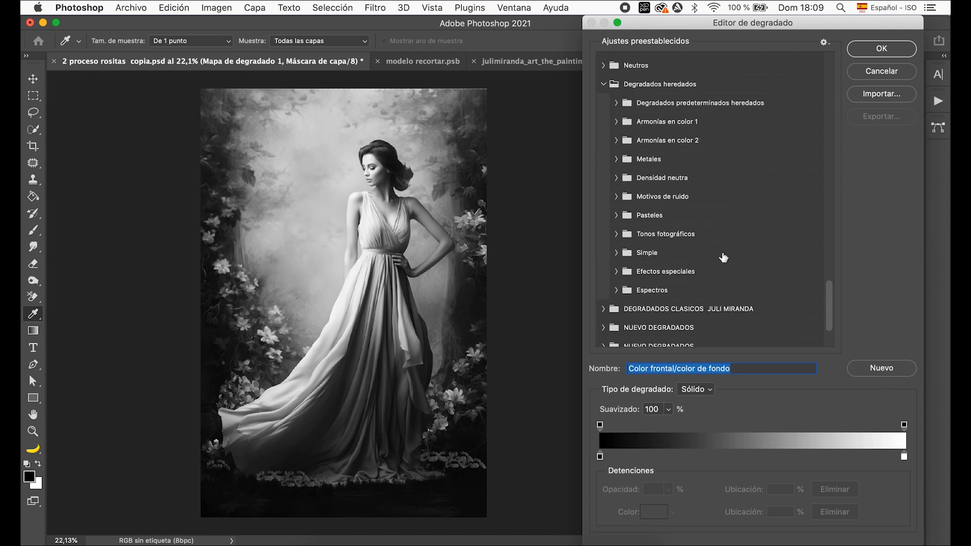
pyautogui.scroll(-5, 724, 258)
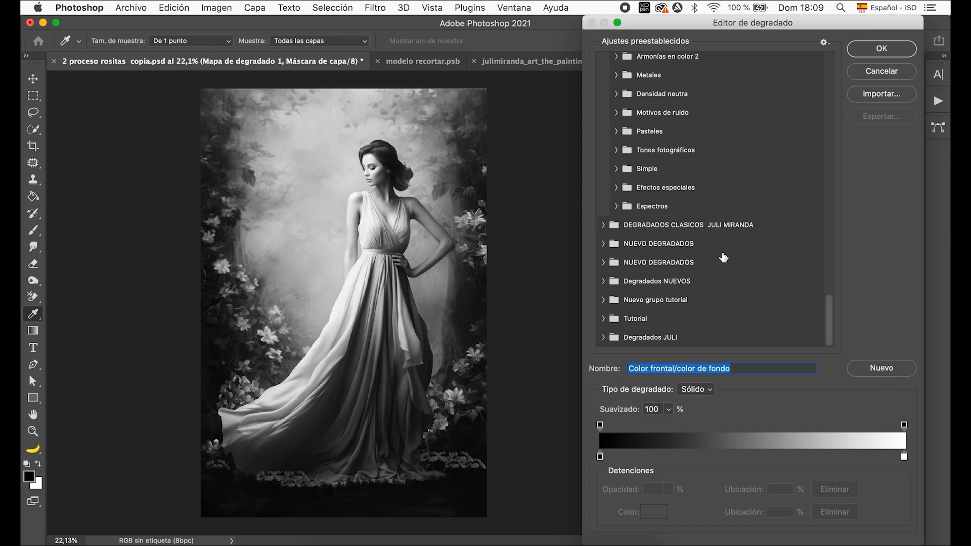
pyautogui.scroll(5, 724, 258)
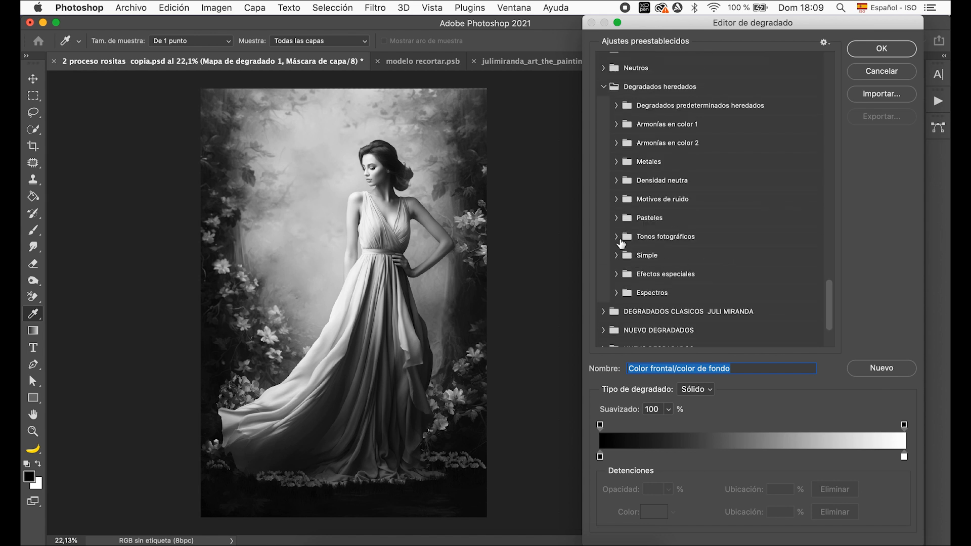
pyautogui.click(616, 236)
pyautogui.scroll(-10, 718, 282)
pyautogui.scroll(-15, 718, 282)
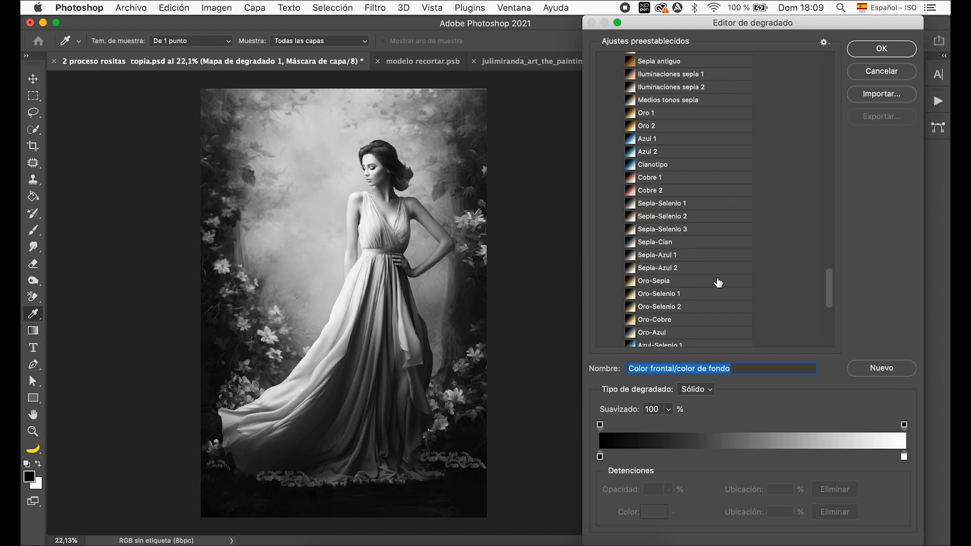
# Try the Cobalto-Hierro 3, Cian-Selenio, Cian-Sepia, Oro-Cobre, Oro-Sepia, Oro-Selenio 1 and Oro-Selenio 2 gradients on the image.
pyautogui.click(683, 256)
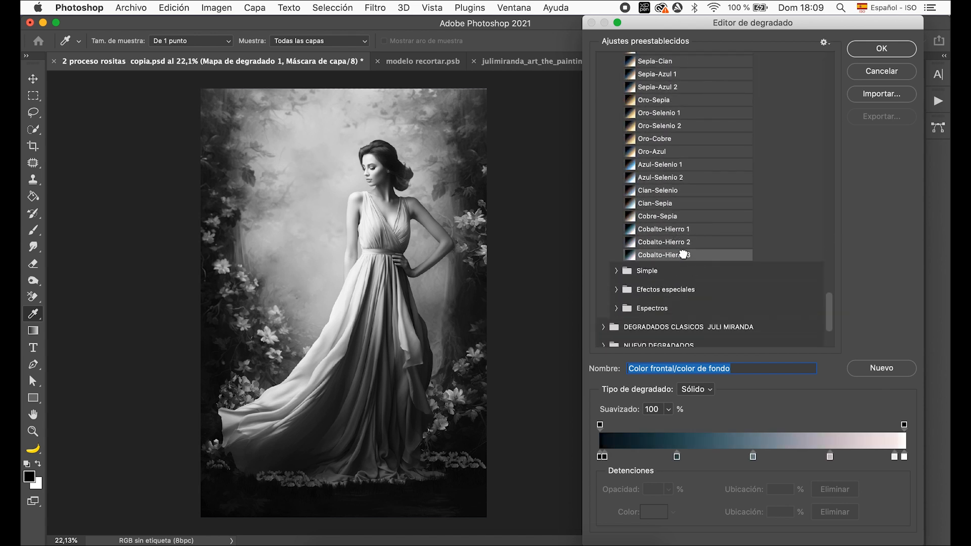
pyautogui.click(676, 192)
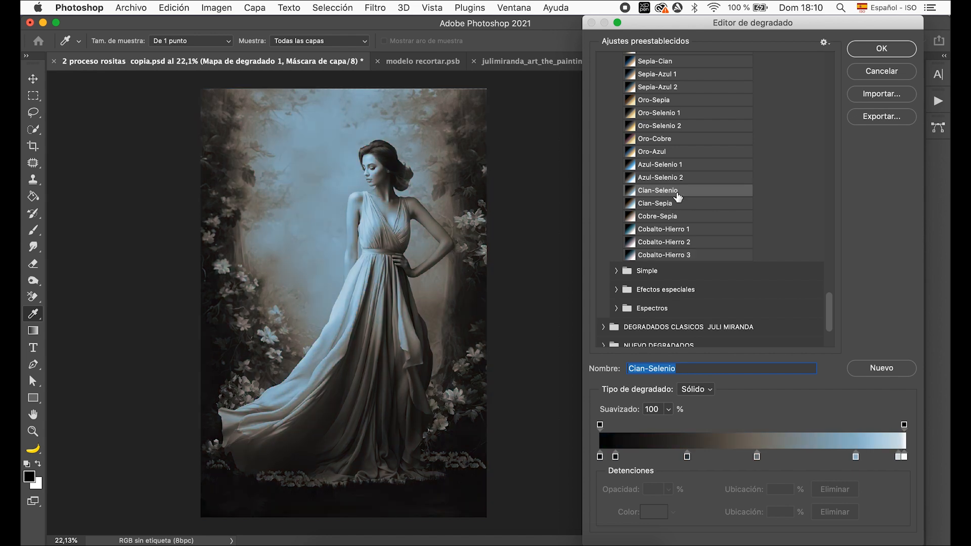
pyautogui.click(676, 204)
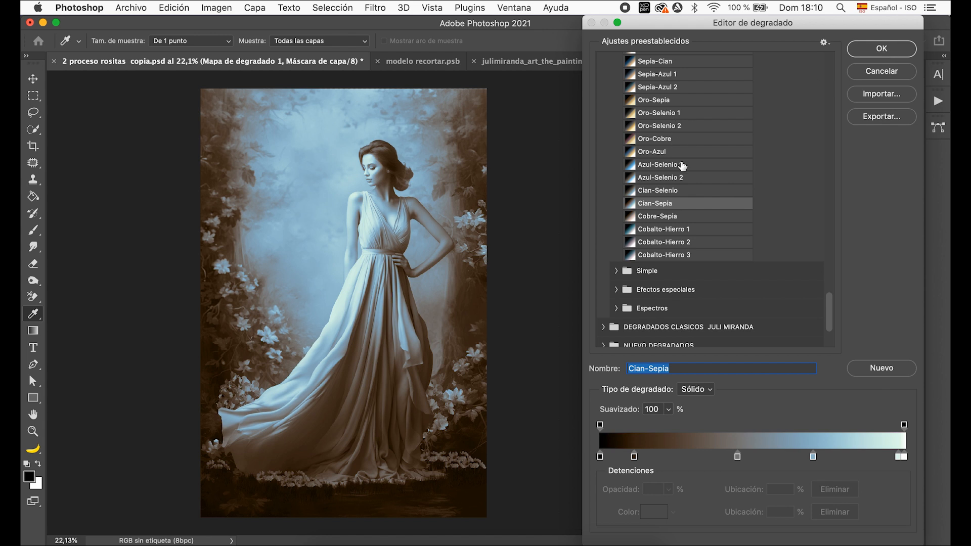
pyautogui.click(682, 139)
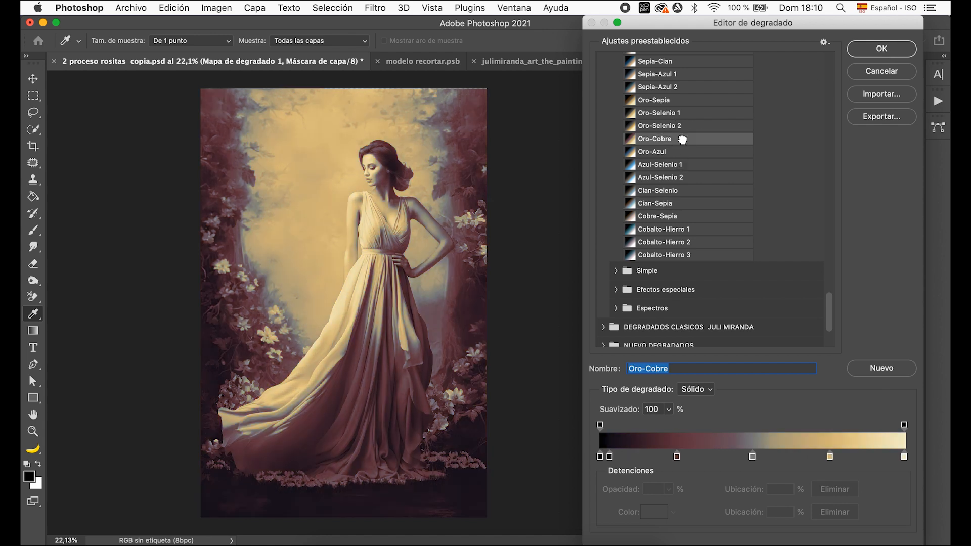
pyautogui.click(688, 101)
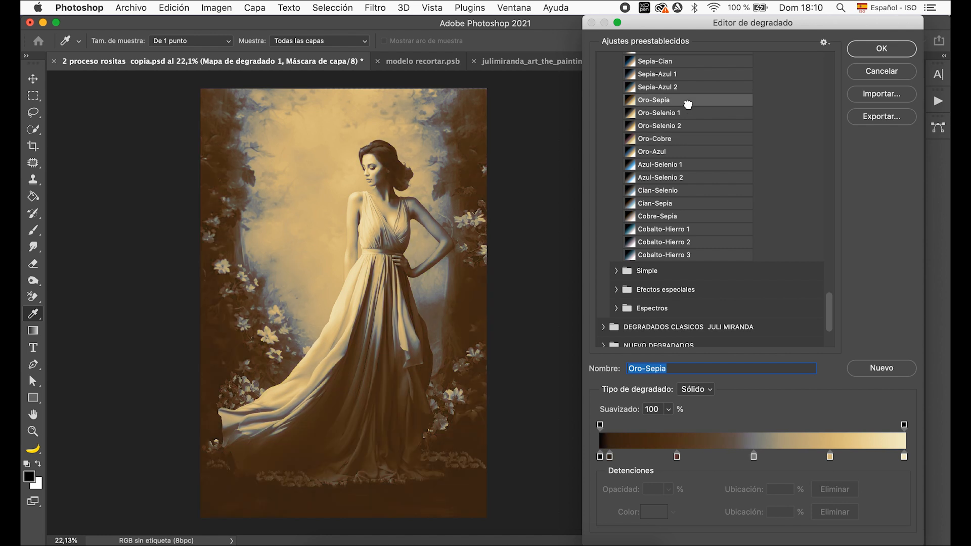
pyautogui.click(692, 115)
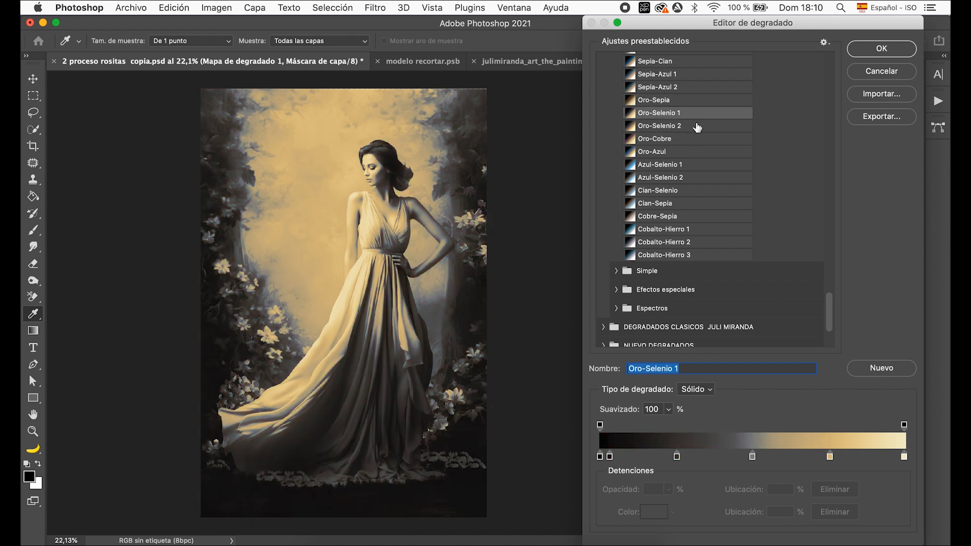
pyautogui.click(696, 125)
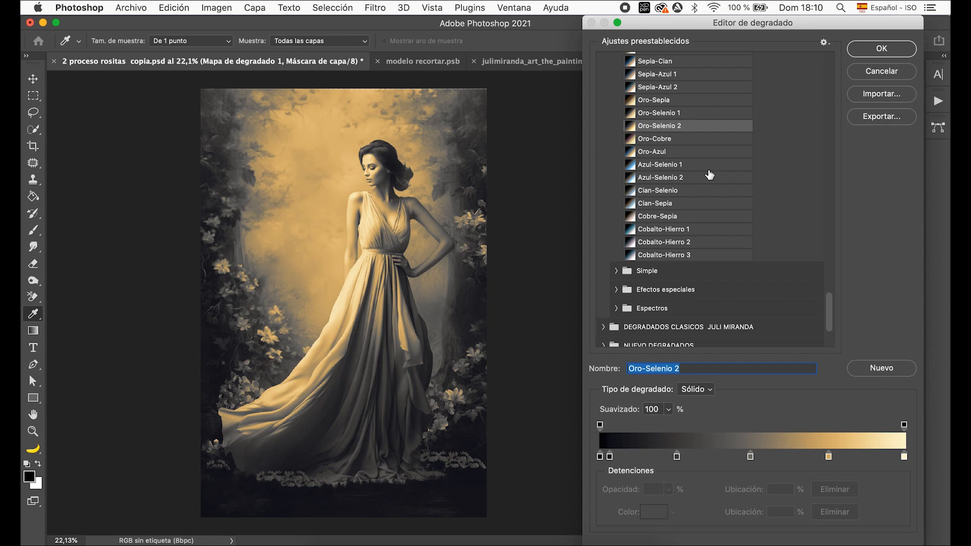
# Apply the Cobre-Sepia preset to the gradient map and reduce the adjustment layer's opacity to 26%.
pyautogui.click(707, 218)
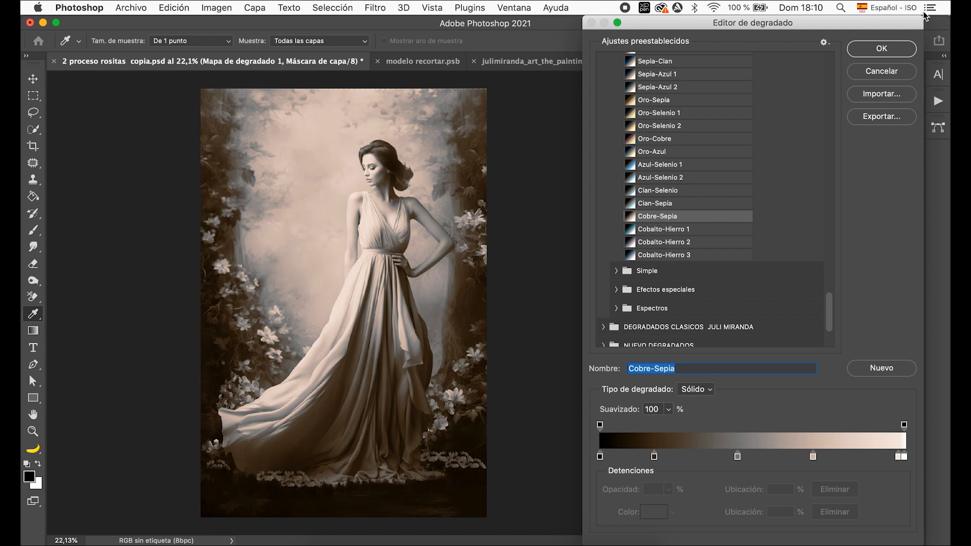
pyautogui.click(882, 48)
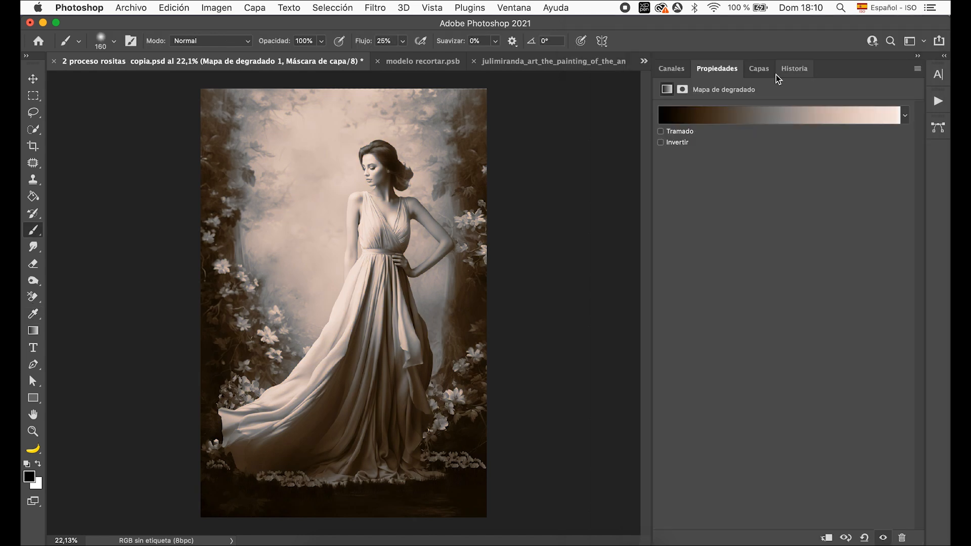
pyautogui.click(762, 72)
pyautogui.click(828, 107)
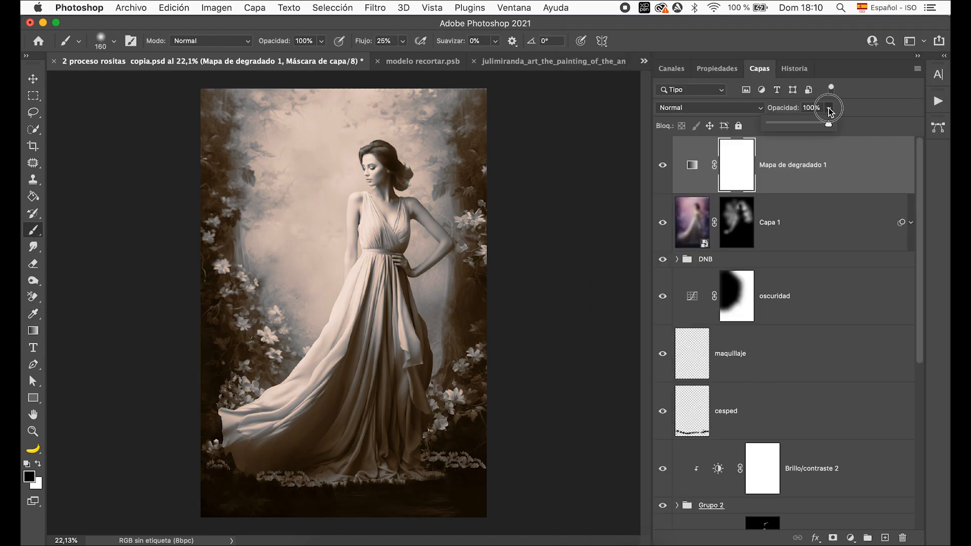
pyautogui.click(795, 123)
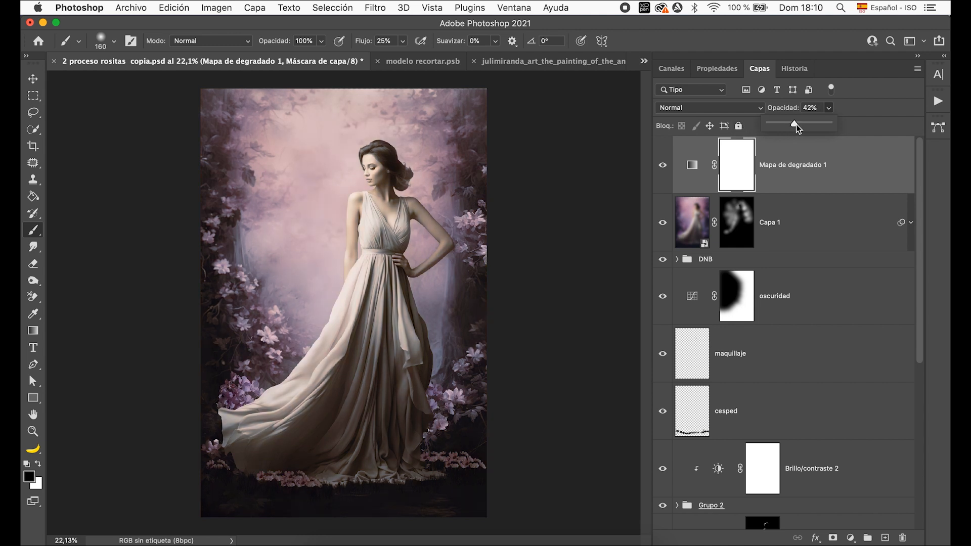
pyautogui.moveTo(785, 125); pyautogui.dragTo(785, 124)
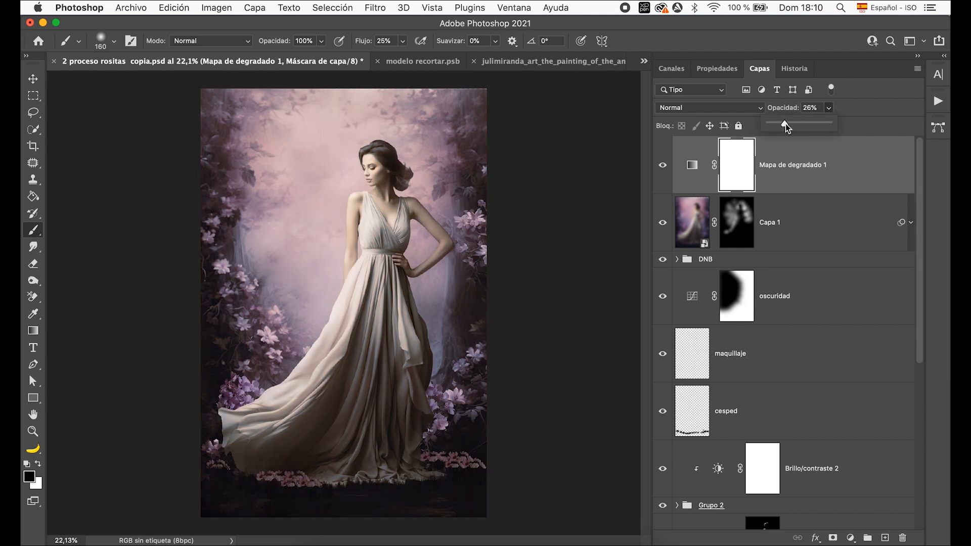
# Try the Luz suave blend mode on the Mapa de degradado 1 layer and toggle its visibility to judge the effect.
pyautogui.click(709, 110)
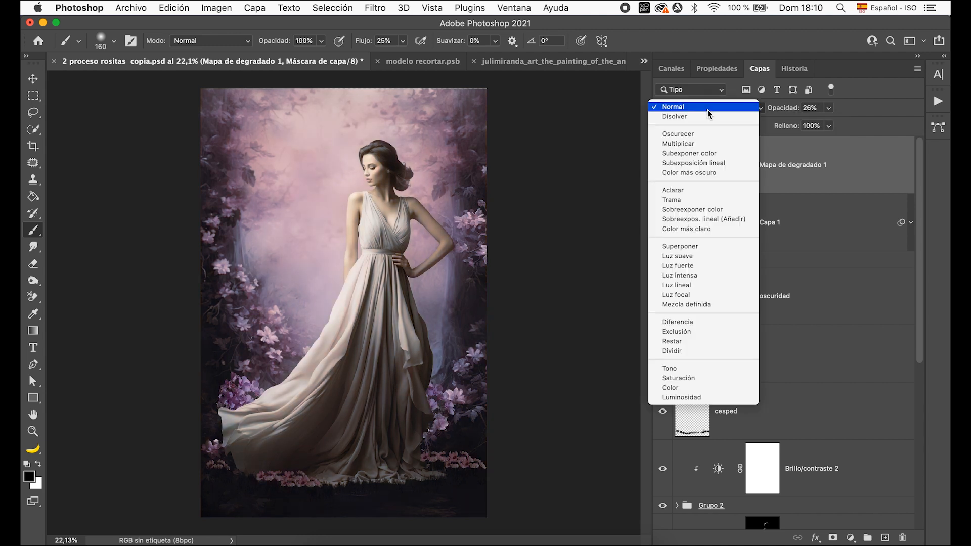
pyautogui.click(683, 256)
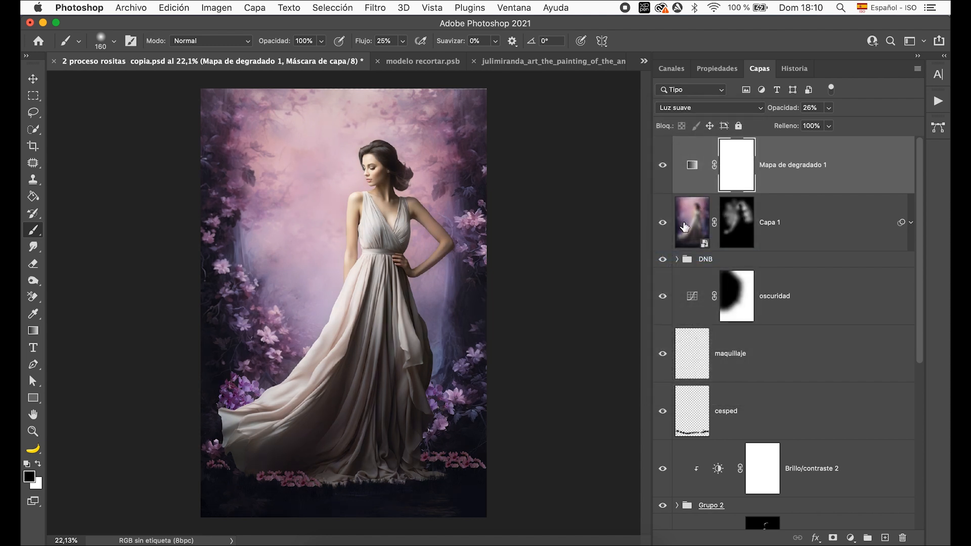
pyautogui.click(660, 171)
# Set the blend mode of Mapa de degradado 1 to Color and compare the image with and without it.
pyautogui.click(740, 109)
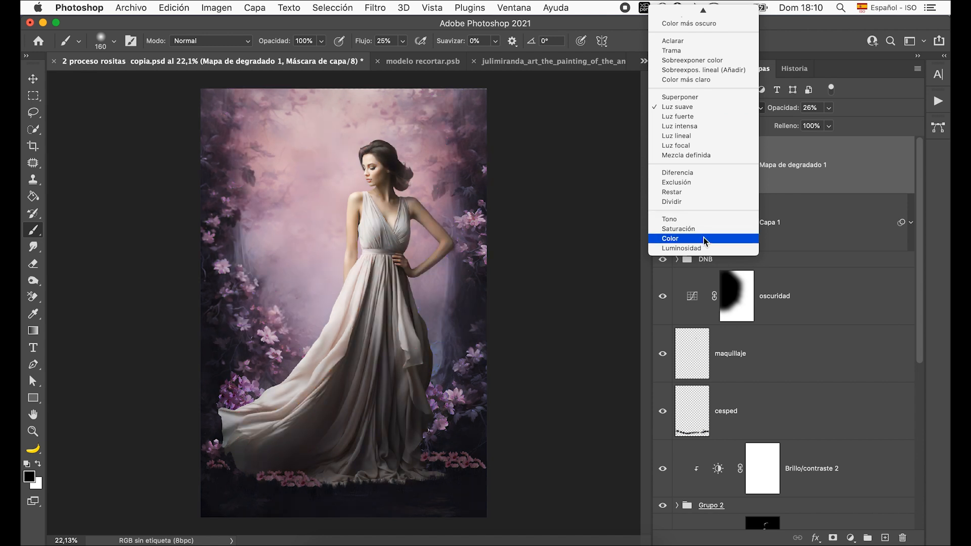
pyautogui.click(703, 237)
pyautogui.click(663, 166)
pyautogui.click(663, 166)
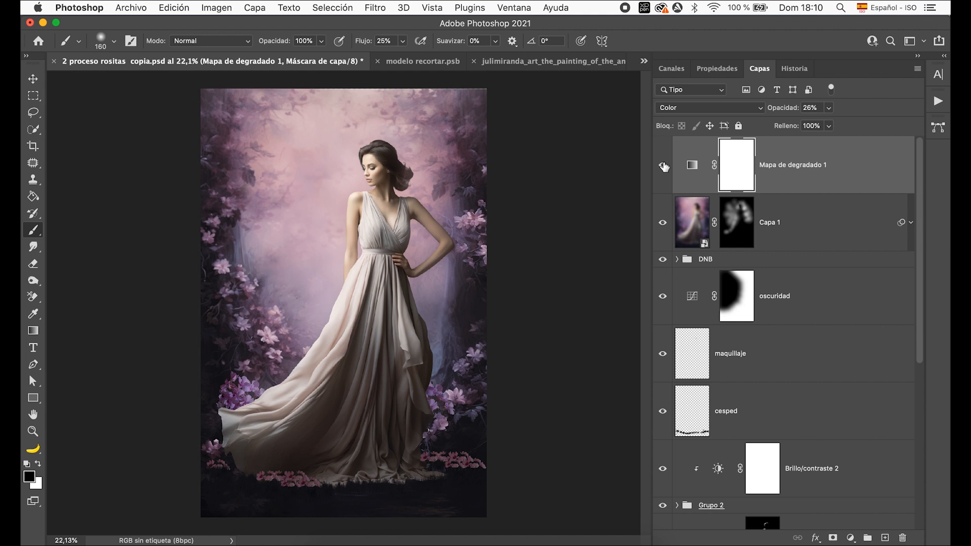
# Lower the opacity of Mapa de degradado 1 to 12% and compare the image with and without the layer.
pyautogui.click(829, 108)
pyautogui.moveTo(823, 125); pyautogui.dragTo(817, 124)
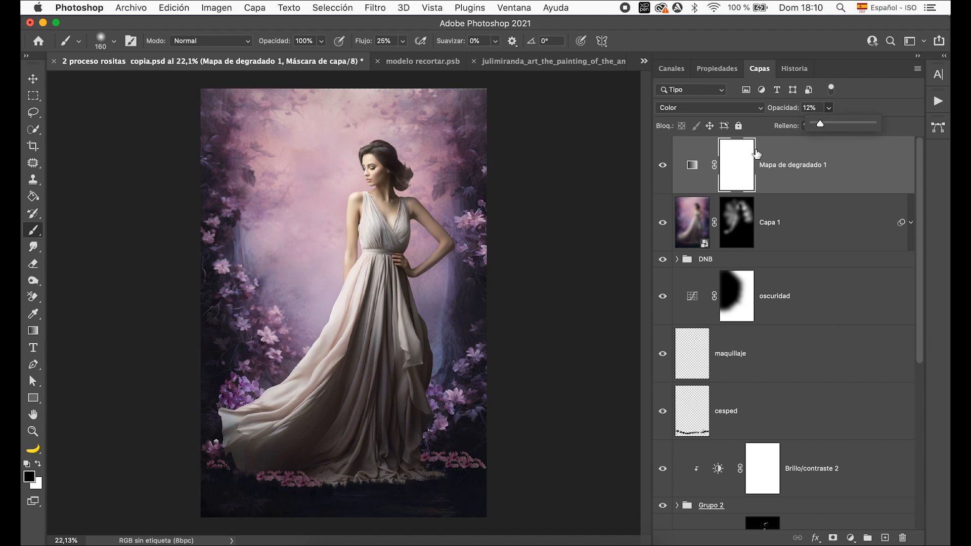
pyautogui.click(662, 166)
pyautogui.click(662, 169)
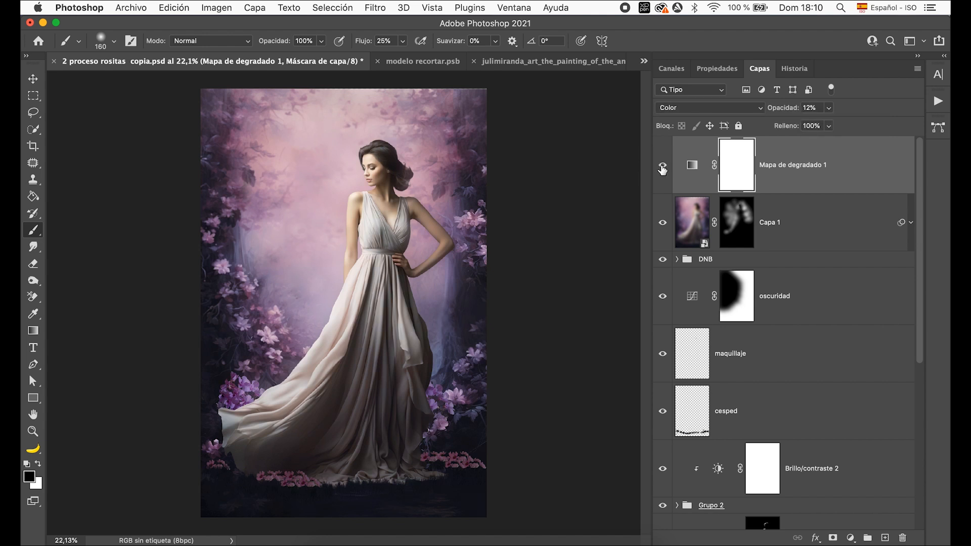
# Target the Mapa de degradado 1 adjustment instead of its mask and look through the available adjustment layer types.
pyautogui.press('super+2')
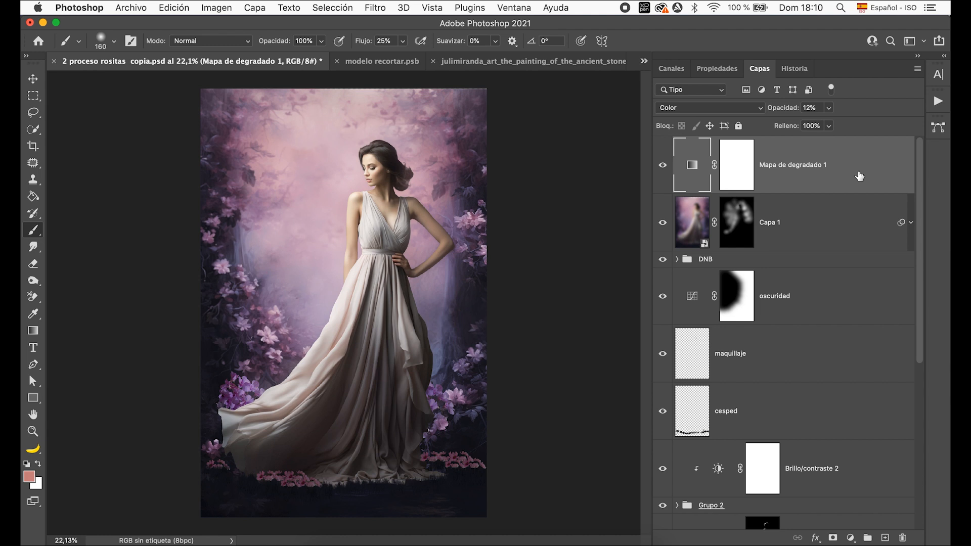
pyautogui.click(850, 538)
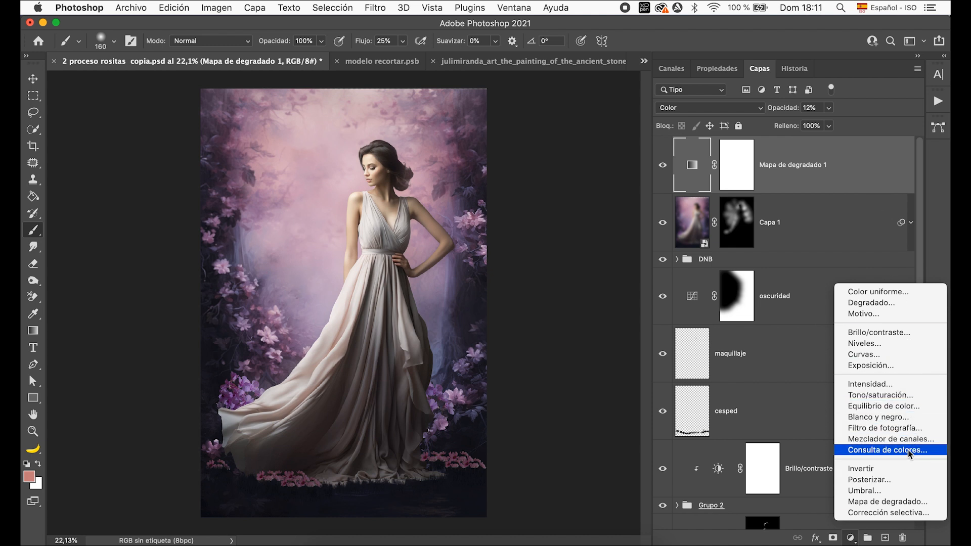
pyautogui.click(857, 175)
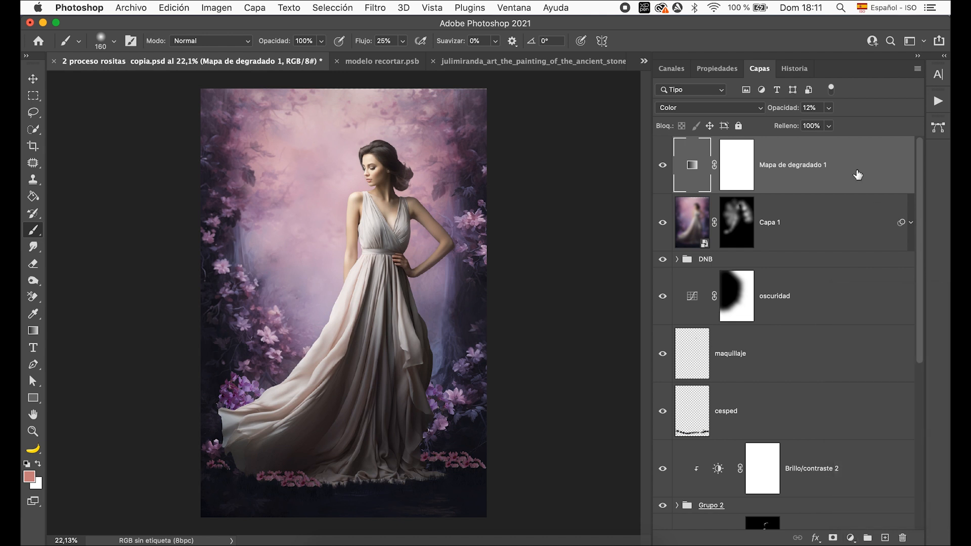